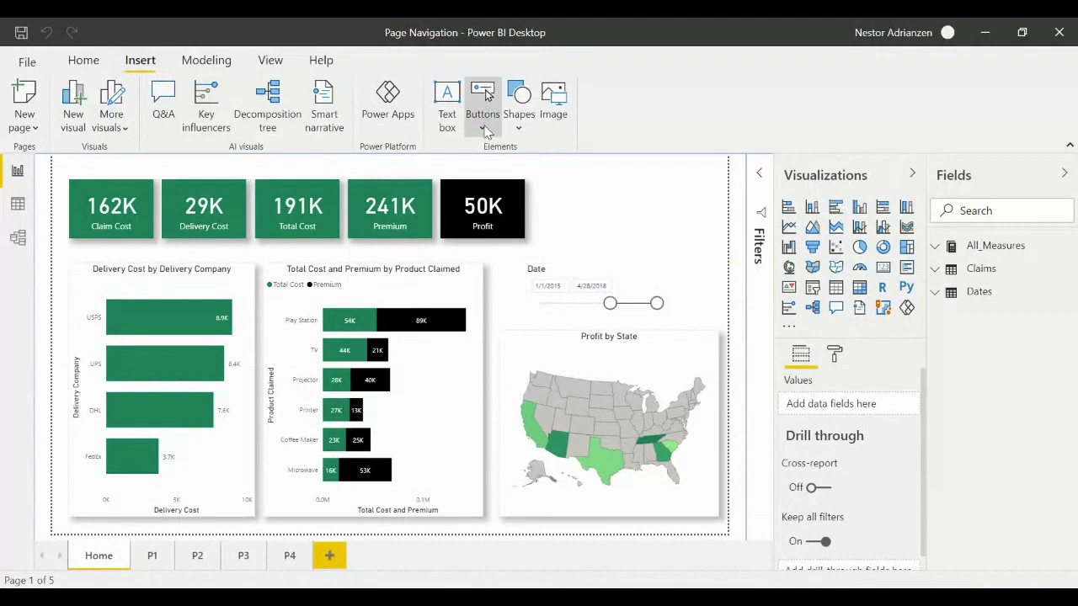
# Insert a right arrow button on the Home page and place it at the page's right edge, above the Profit by State map
pyautogui.click(484, 124)
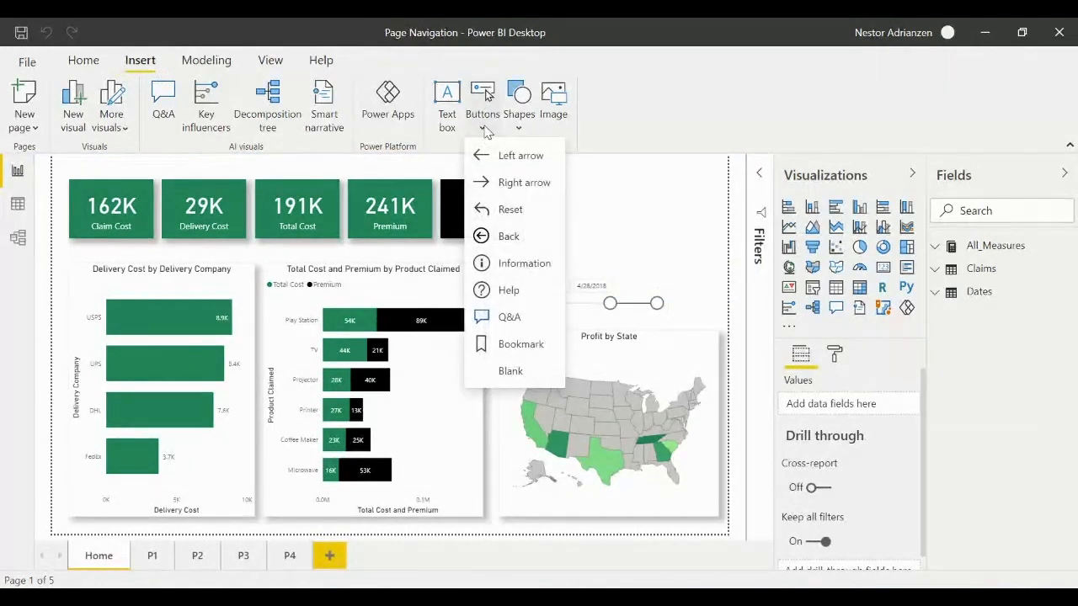
pyautogui.click(523, 183)
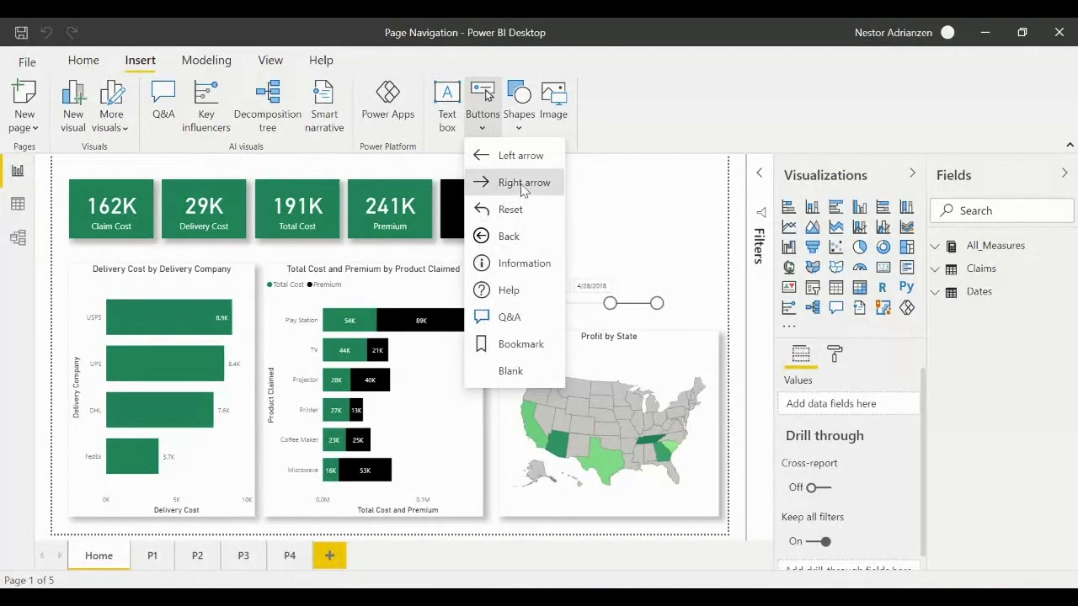
pyautogui.moveTo(84, 168); pyautogui.dragTo(706, 259)
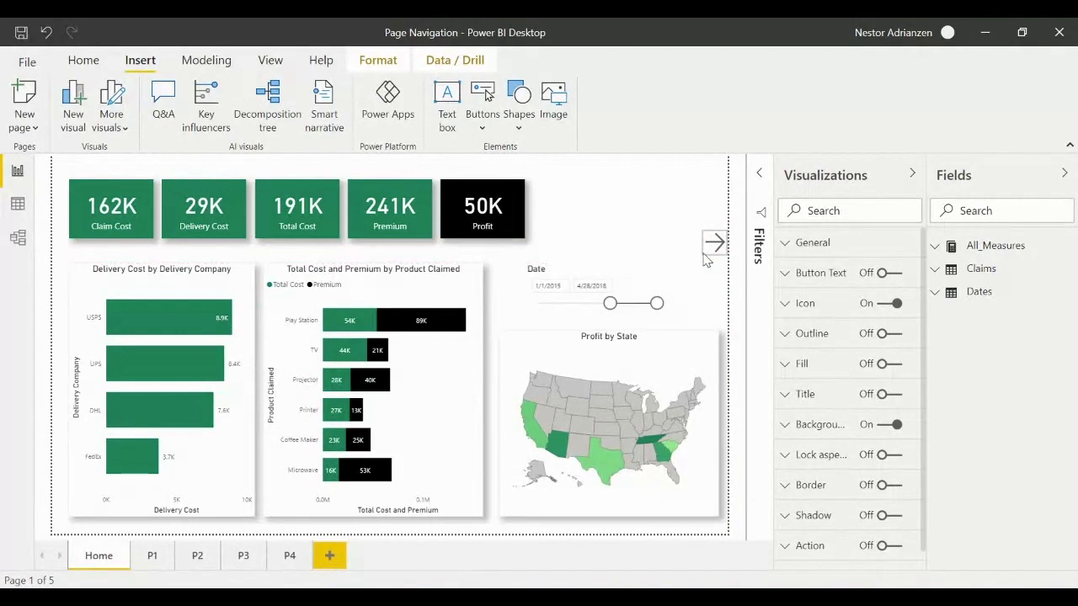
# Copy the right arrow button to page P1 and move it down to about mid-height beside the chart
pyautogui.click(712, 242)
pyautogui.click(713, 241)
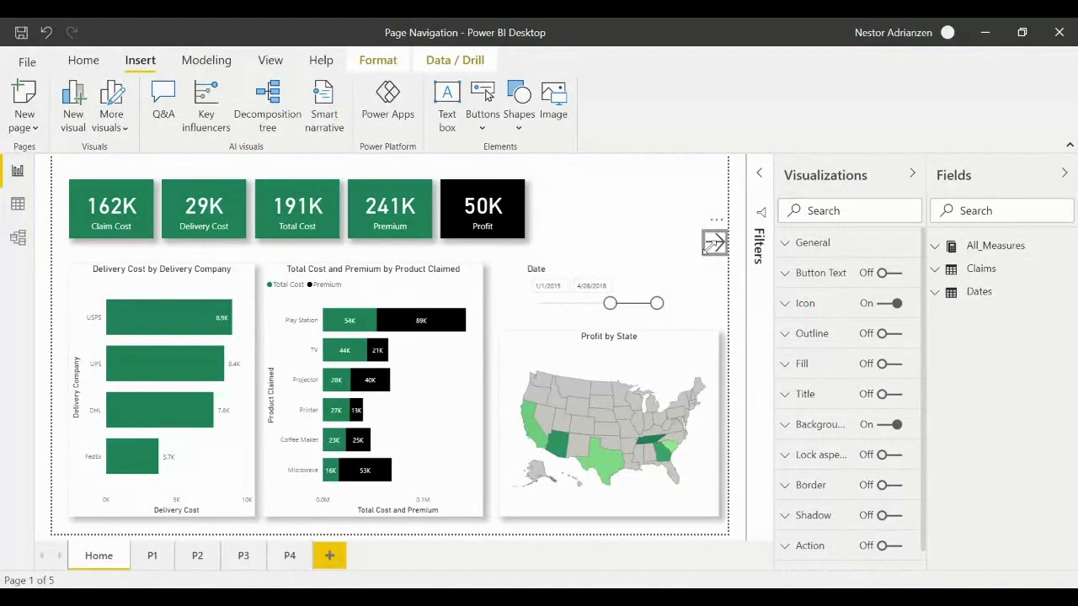
pyautogui.click(154, 559)
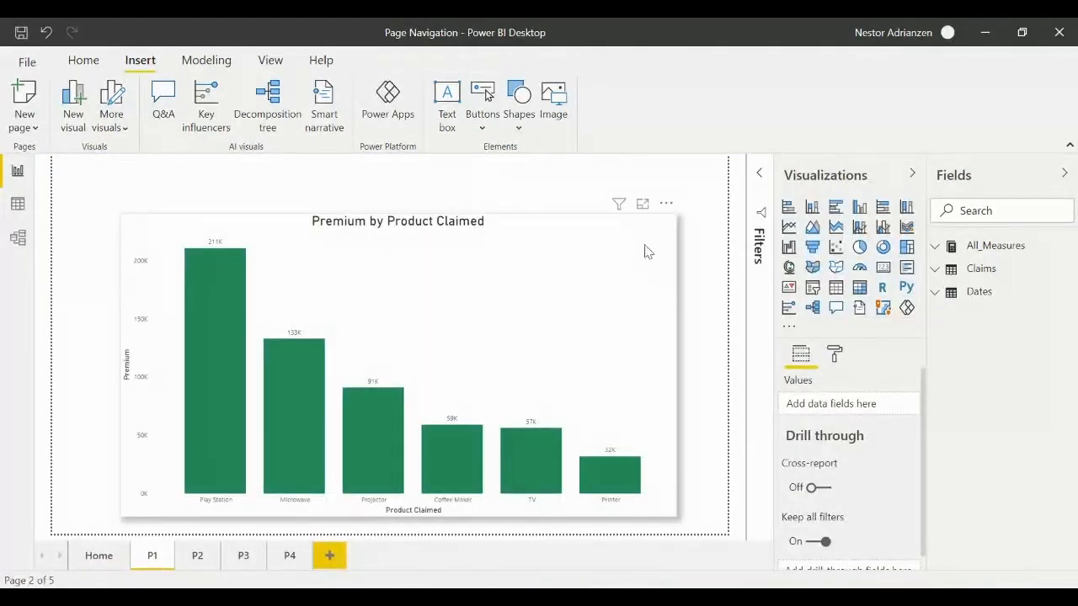
pyautogui.click(715, 291)
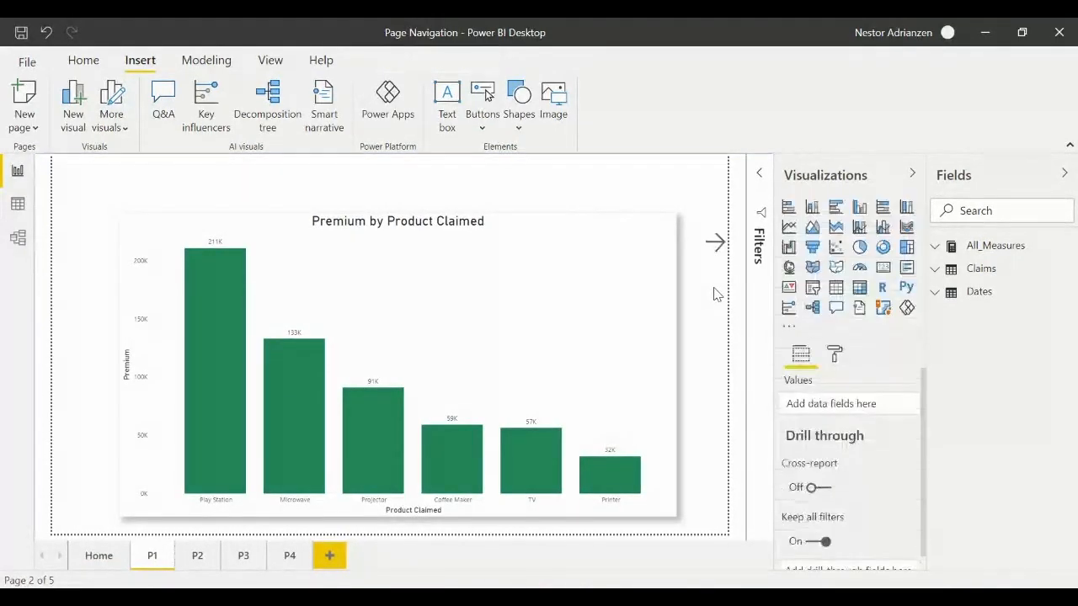
pyautogui.moveTo(715, 254); pyautogui.dragTo(713, 359)
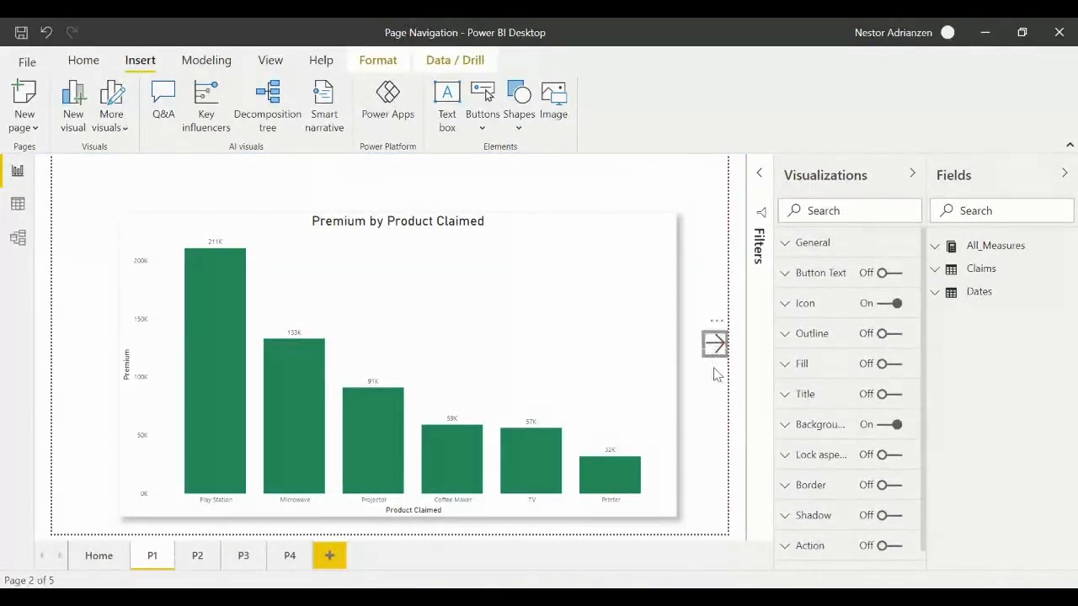
pyautogui.click(715, 406)
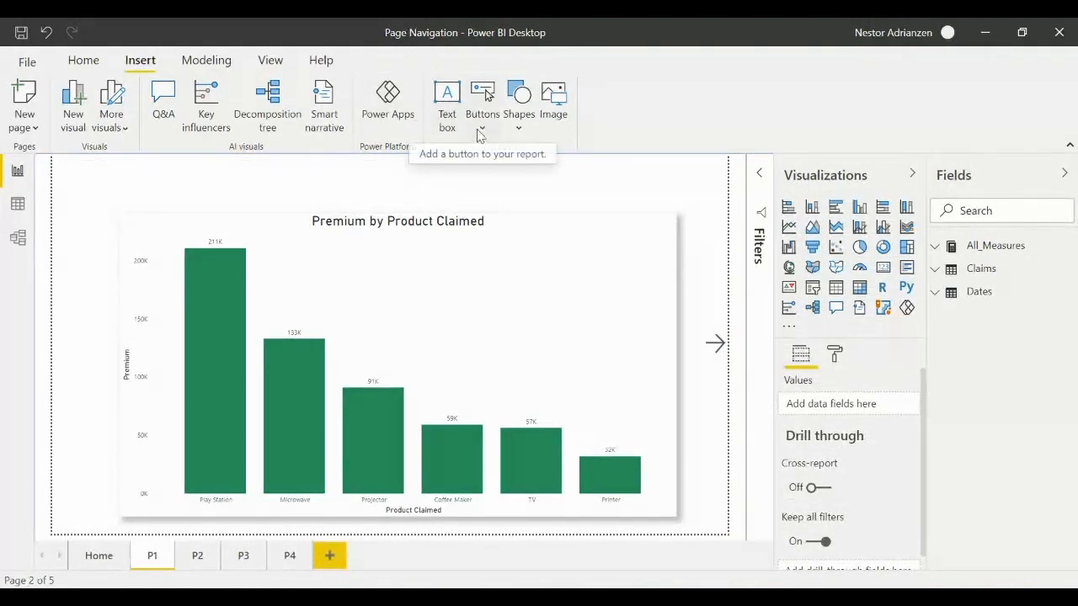
# Insert a left arrow button on page P1 and place it at the page's left edge, level with the right arrow
pyautogui.click(485, 125)
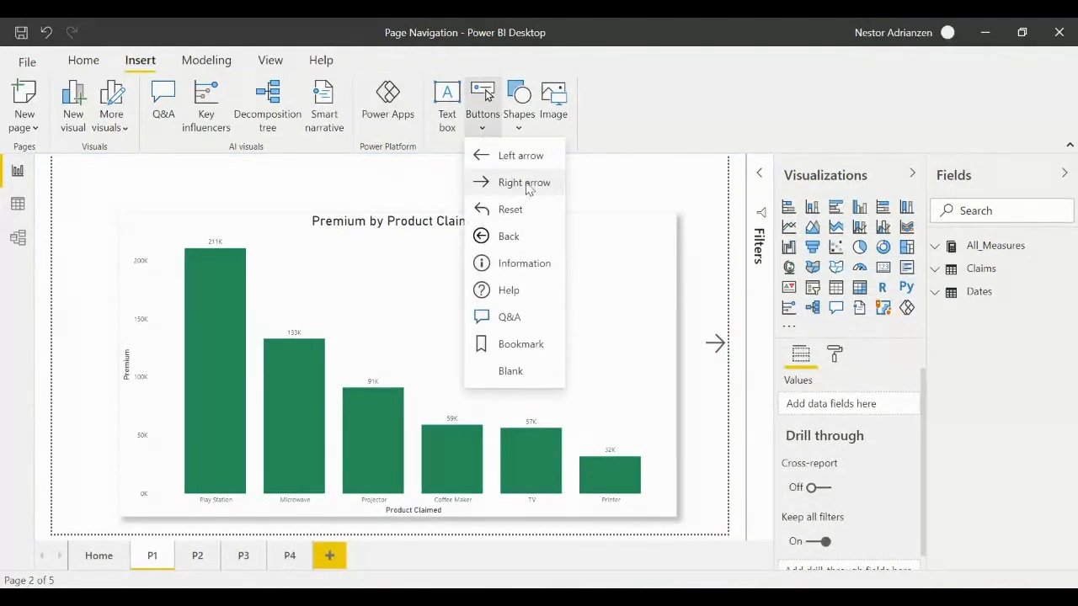
pyautogui.click(520, 155)
pyautogui.moveTo(90, 166); pyautogui.dragTo(77, 358)
pyautogui.click(80, 399)
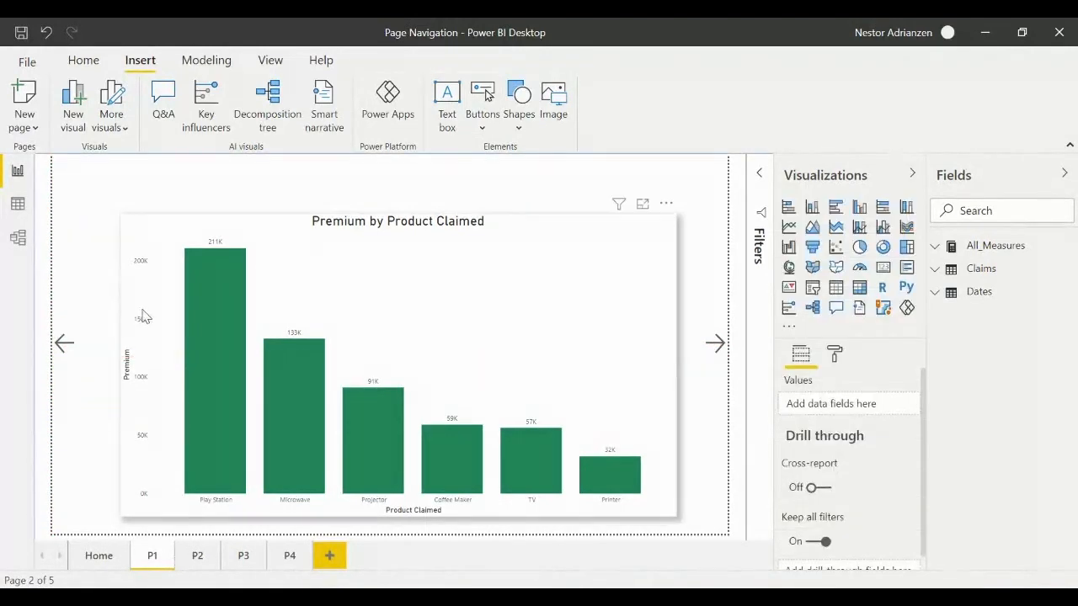
# Copy both arrow buttons from page P1 to the same positions on pages P2, P3 and P4
pyautogui.click(72, 352)
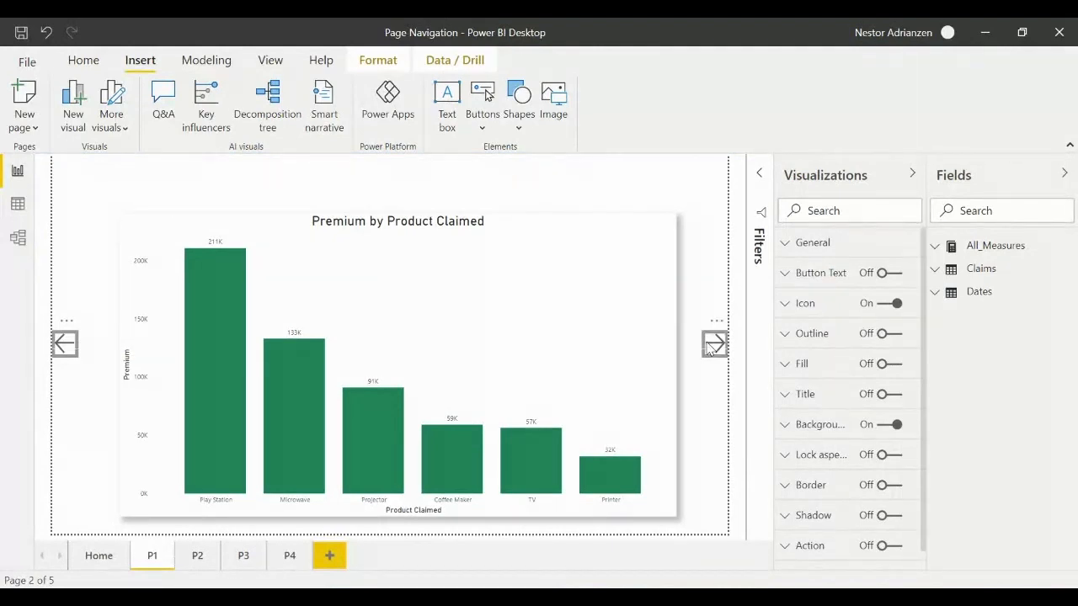
pyautogui.click(197, 556)
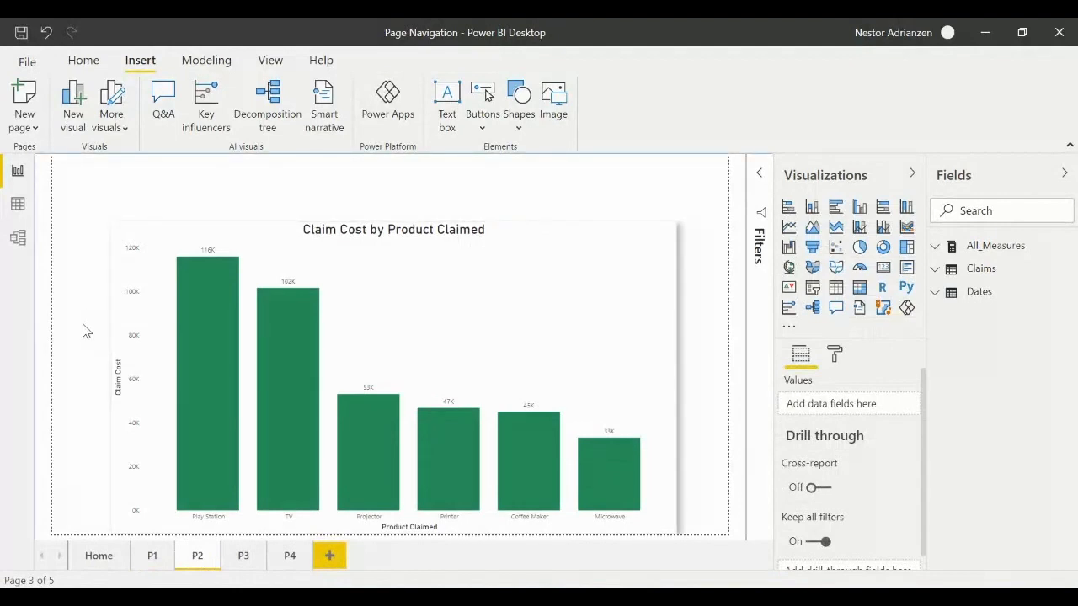
pyautogui.hotkey('ctrl', 'v')
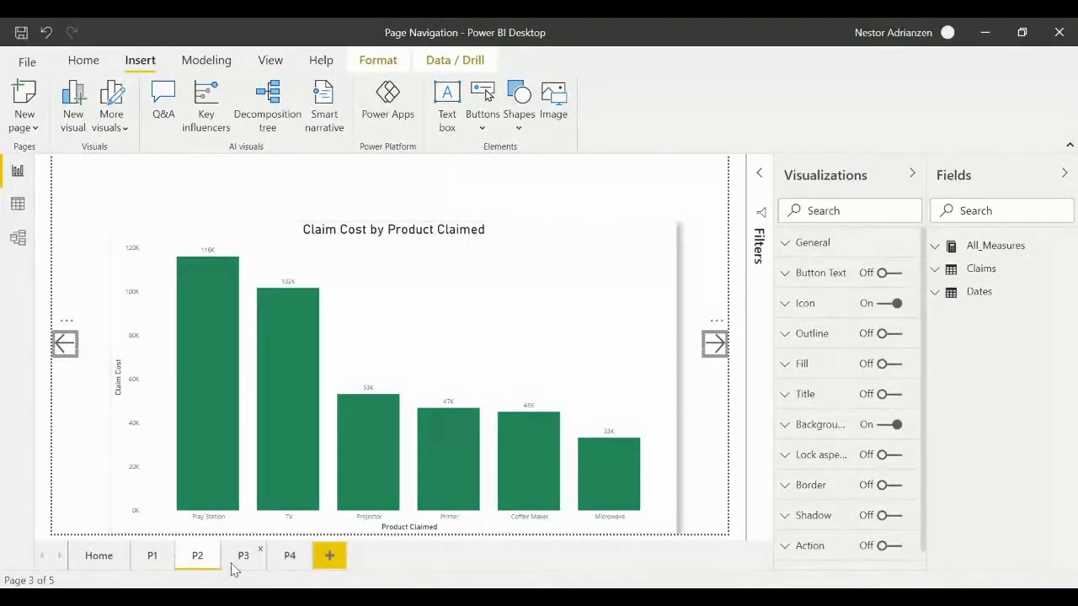
pyautogui.click(234, 566)
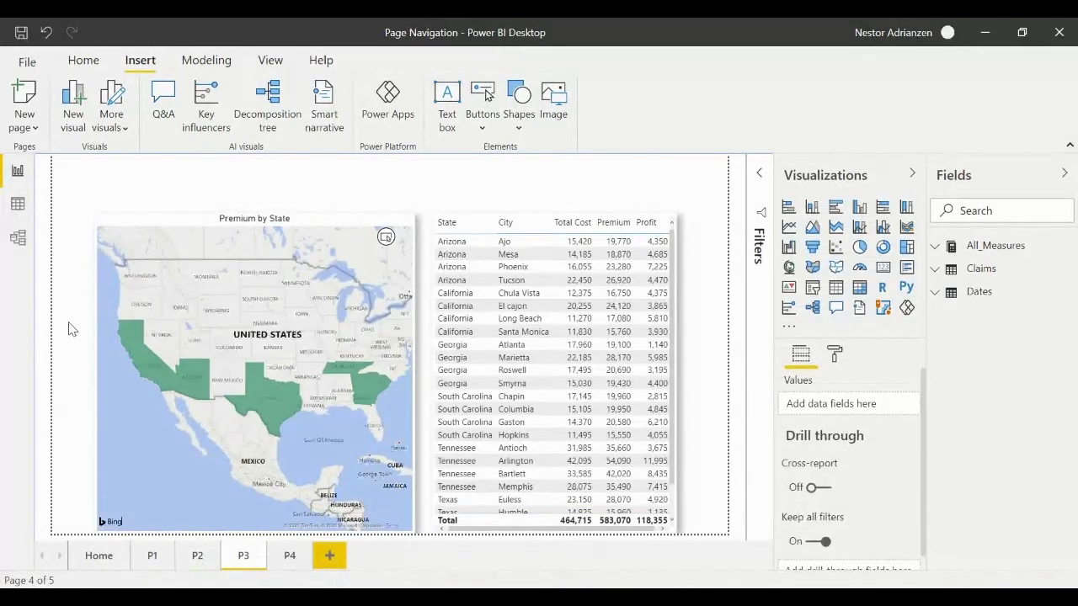
pyautogui.click(69, 328)
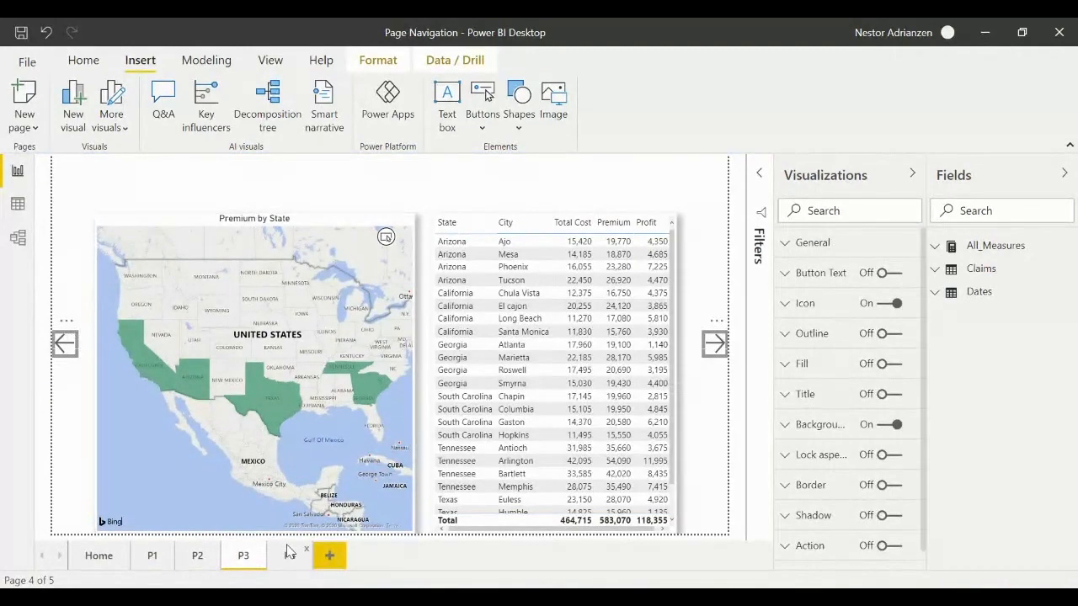
pyautogui.click(289, 555)
pyautogui.hotkey('ctrl', 'v')
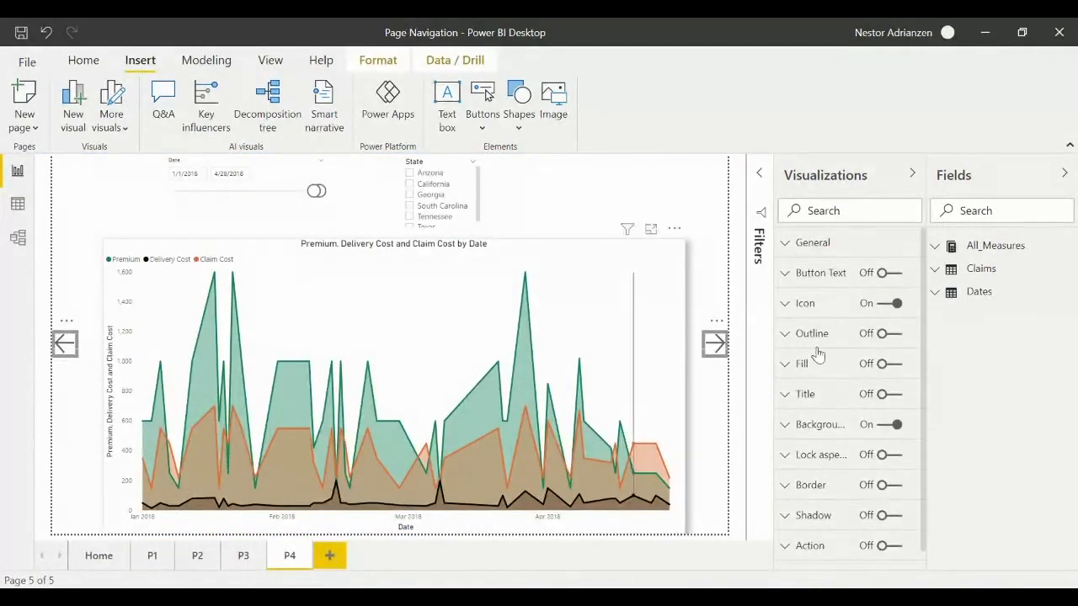
# Delete the right arrow button from page P4
pyautogui.click(706, 410)
pyautogui.click(712, 350)
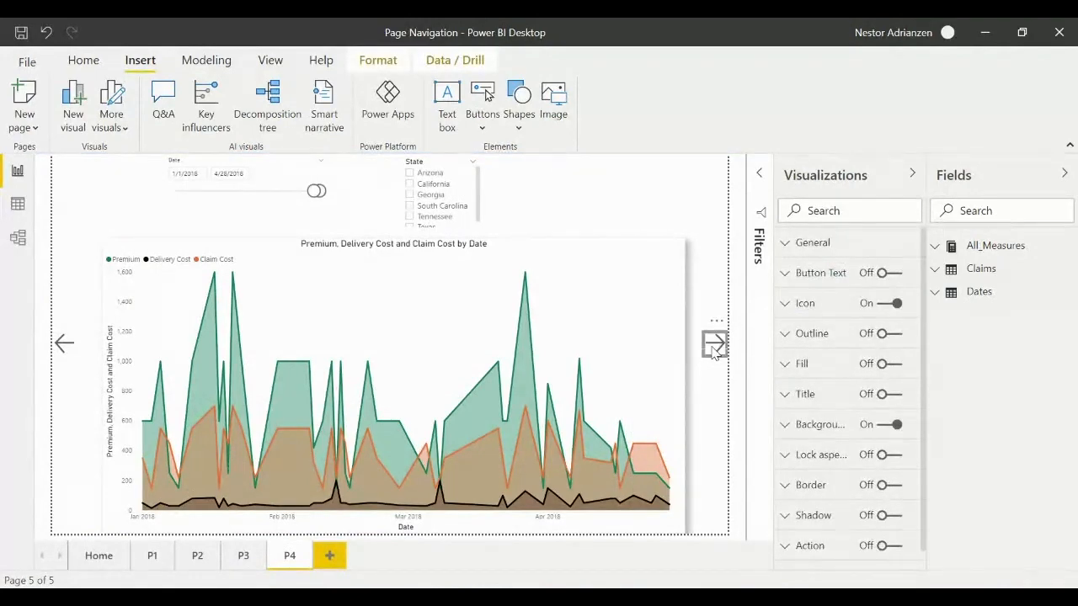
pyautogui.press('Delete')
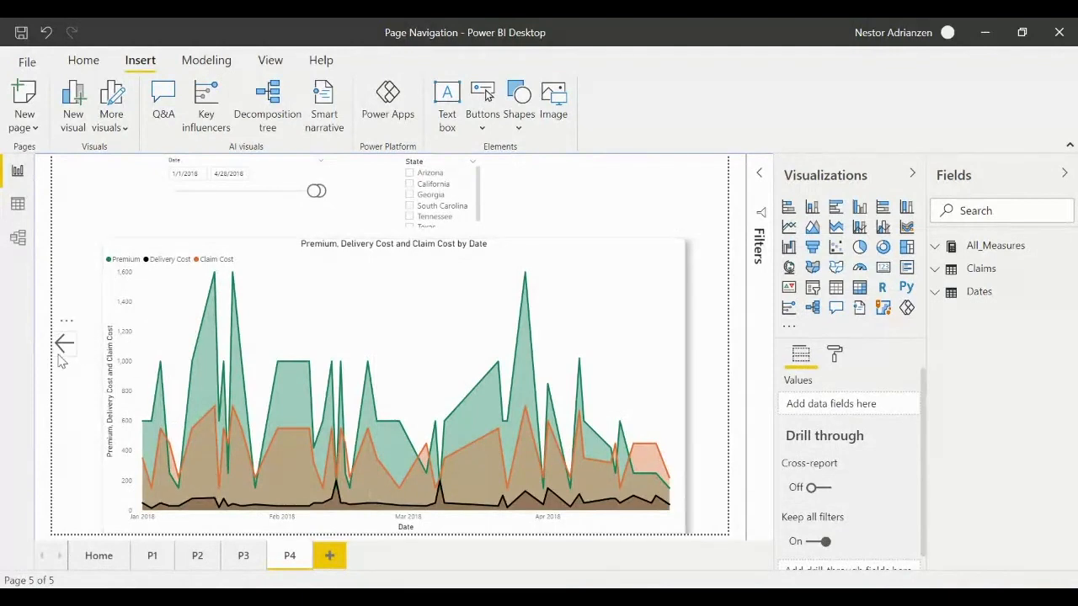
# Enable the Home page arrow's action as Page navigation with destination P1, and test the button
pyautogui.click(100, 557)
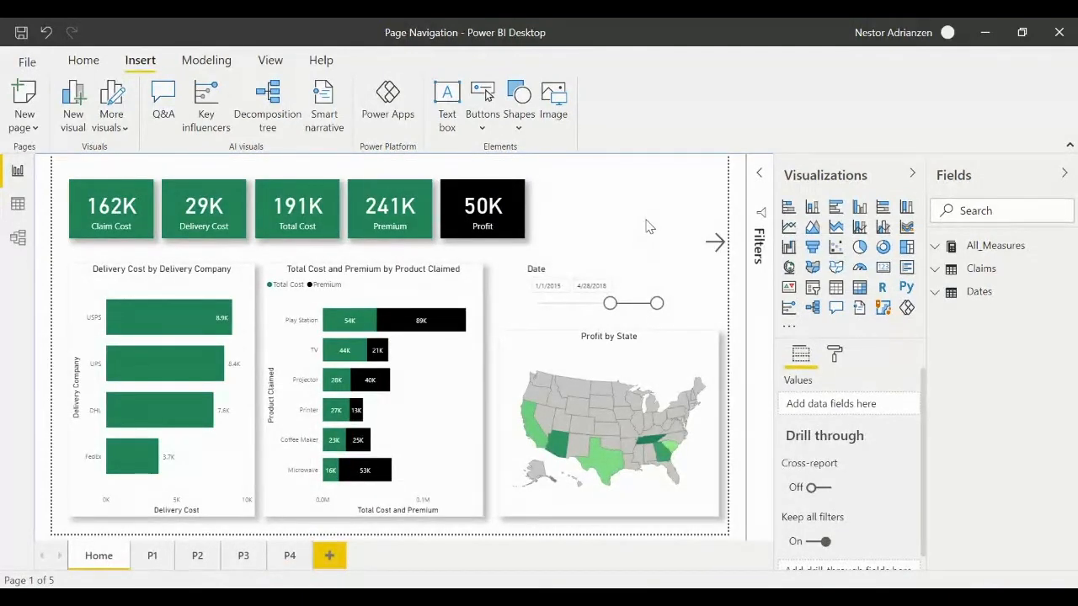
pyautogui.click(712, 253)
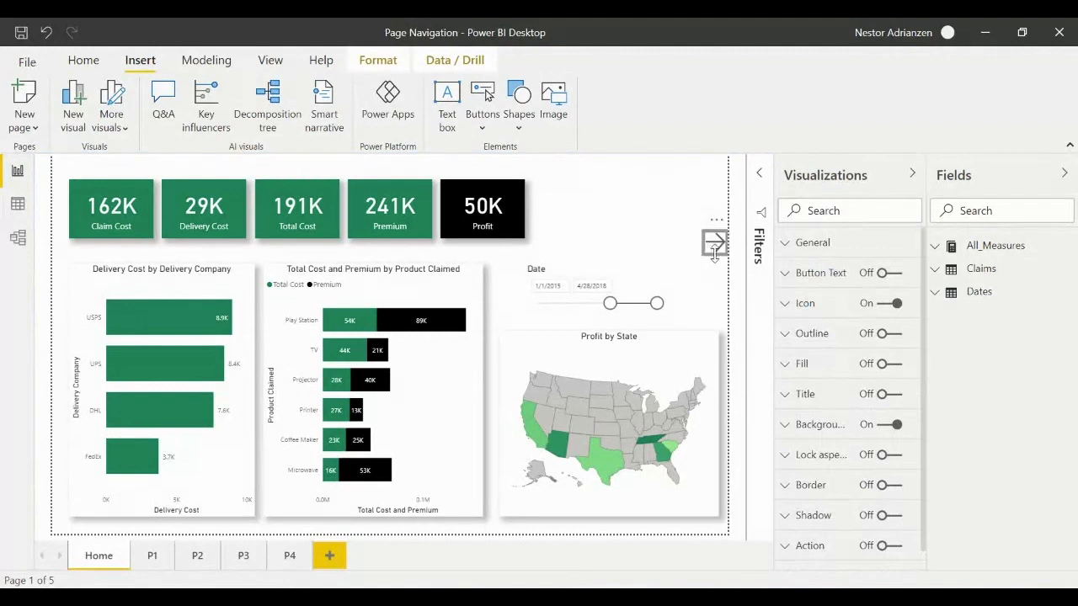
pyautogui.scroll(-1, 868, 440)
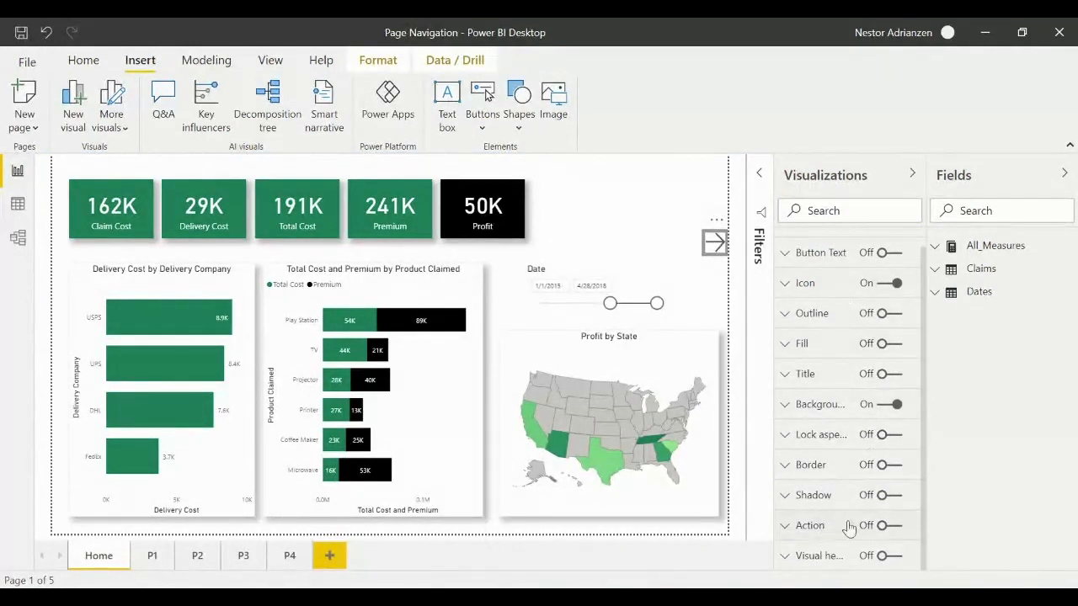
pyautogui.click(882, 531)
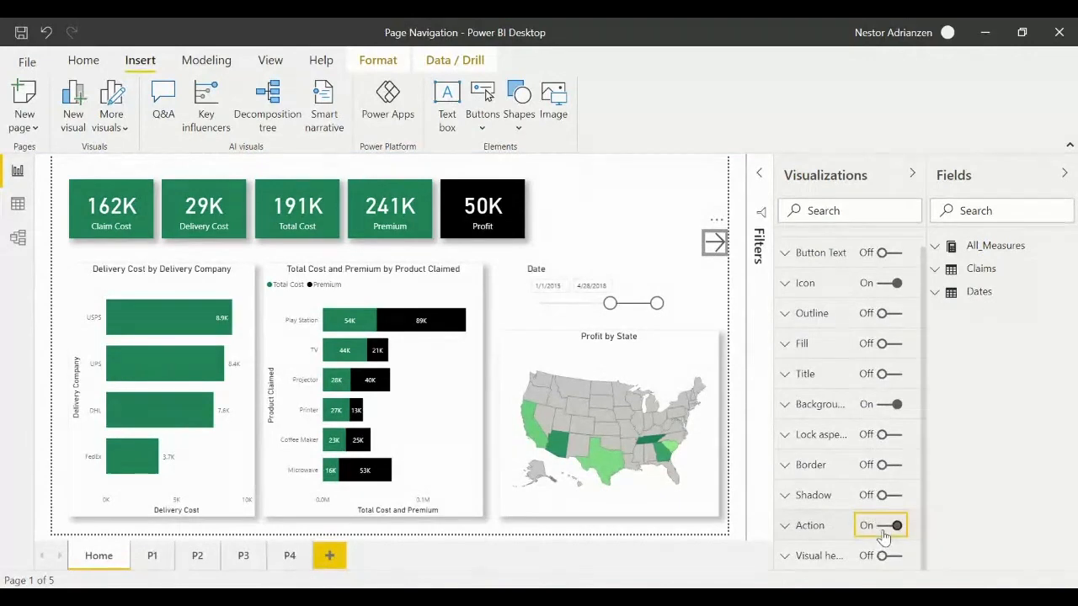
pyautogui.click(813, 529)
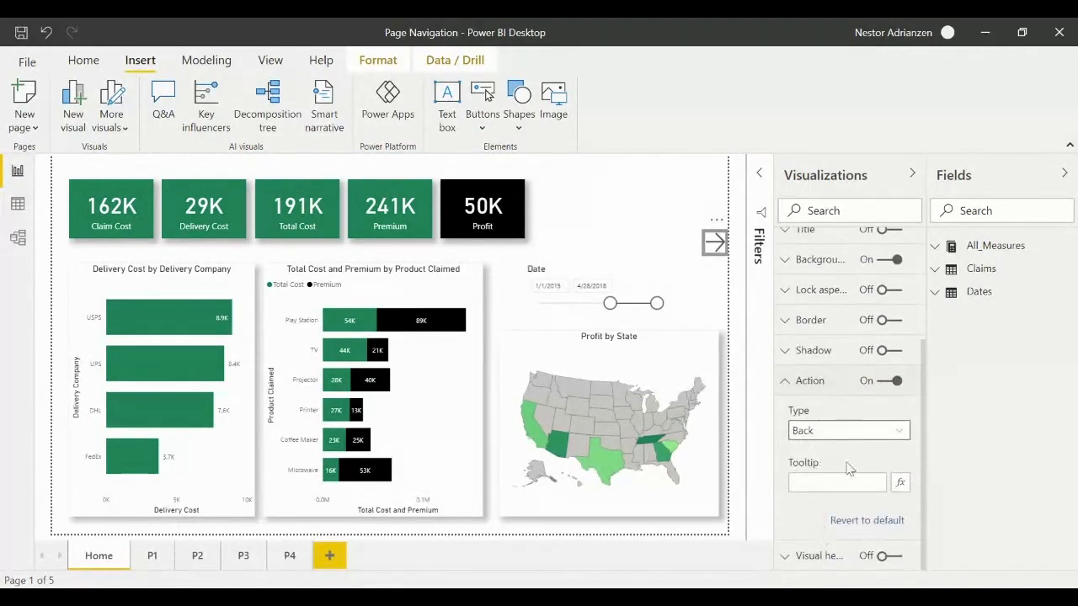
pyautogui.click(898, 434)
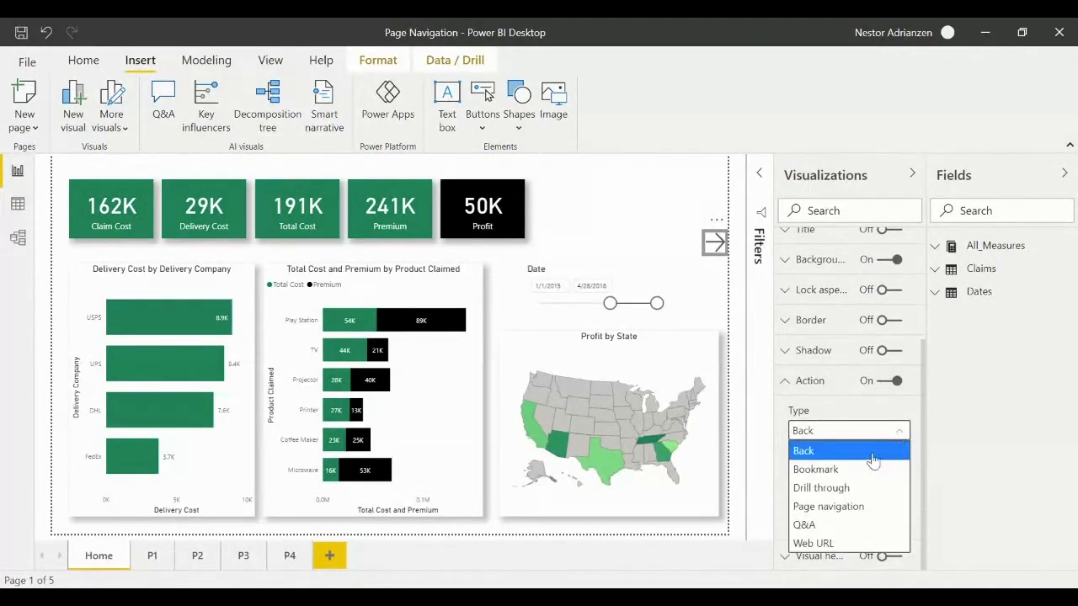
pyautogui.click(854, 508)
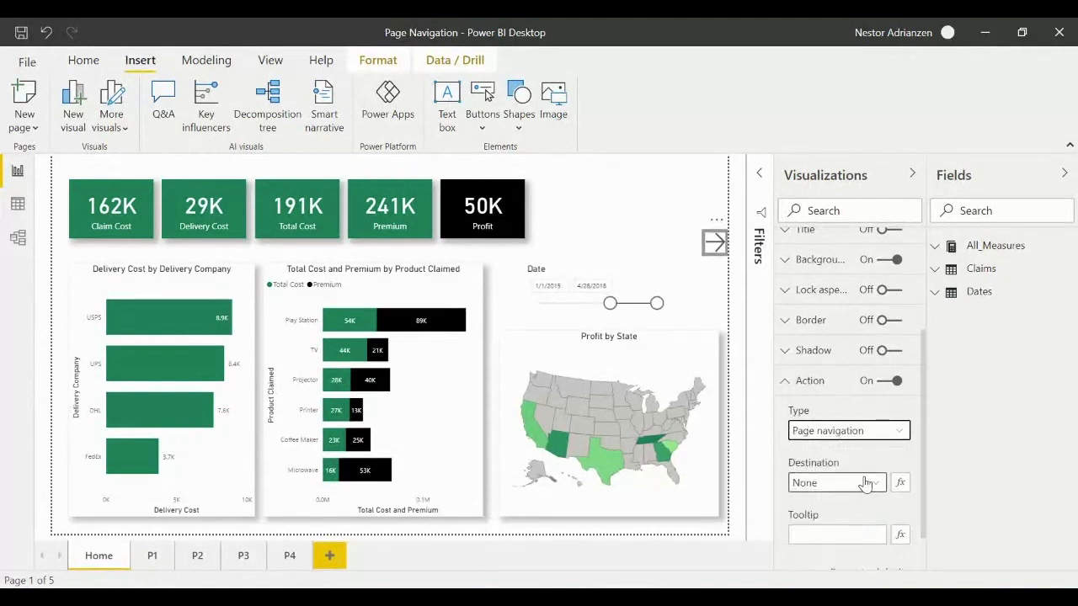
pyautogui.click(873, 484)
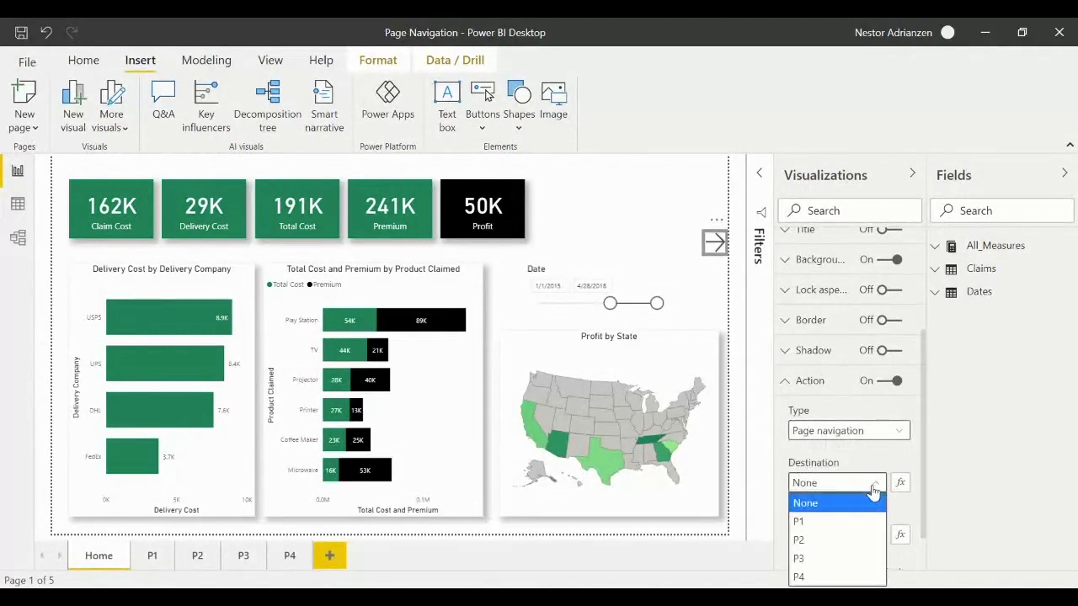
pyautogui.click(836, 523)
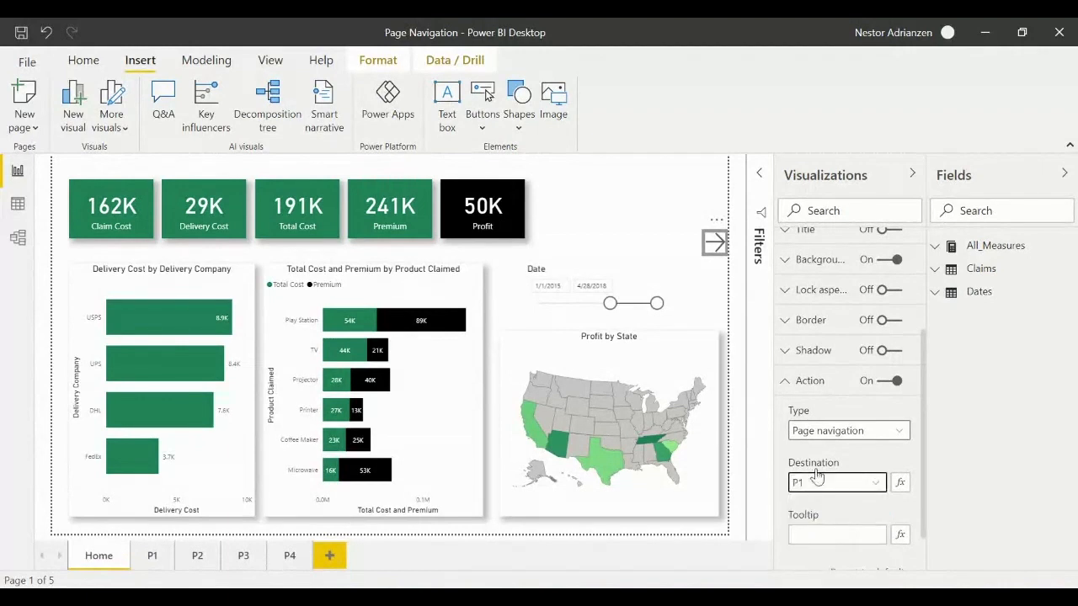
pyautogui.click(629, 215)
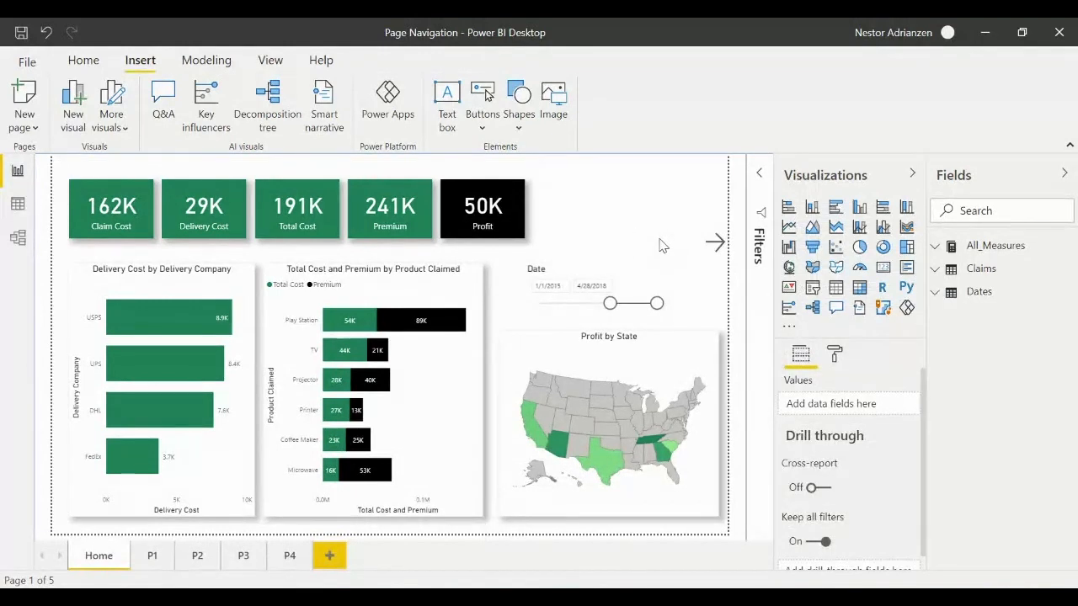
pyautogui.keyDown('ctrl'); pyautogui.click(712, 246); pyautogui.keyUp('ctrl')
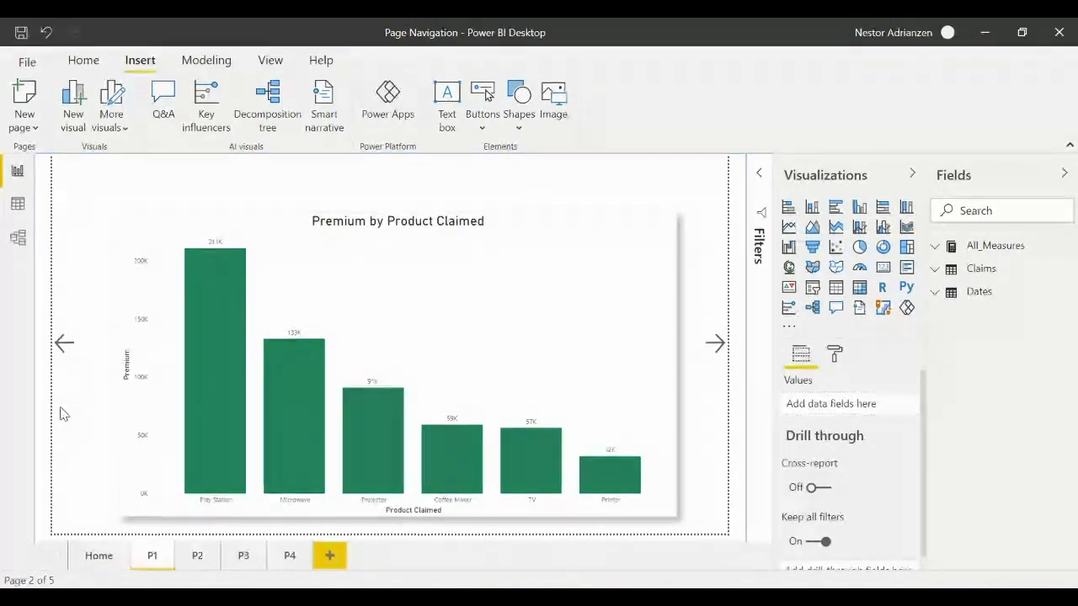
# Enable the action of P1's left arrow as Page navigation with destination Home, and test the button
pyautogui.click(66, 345)
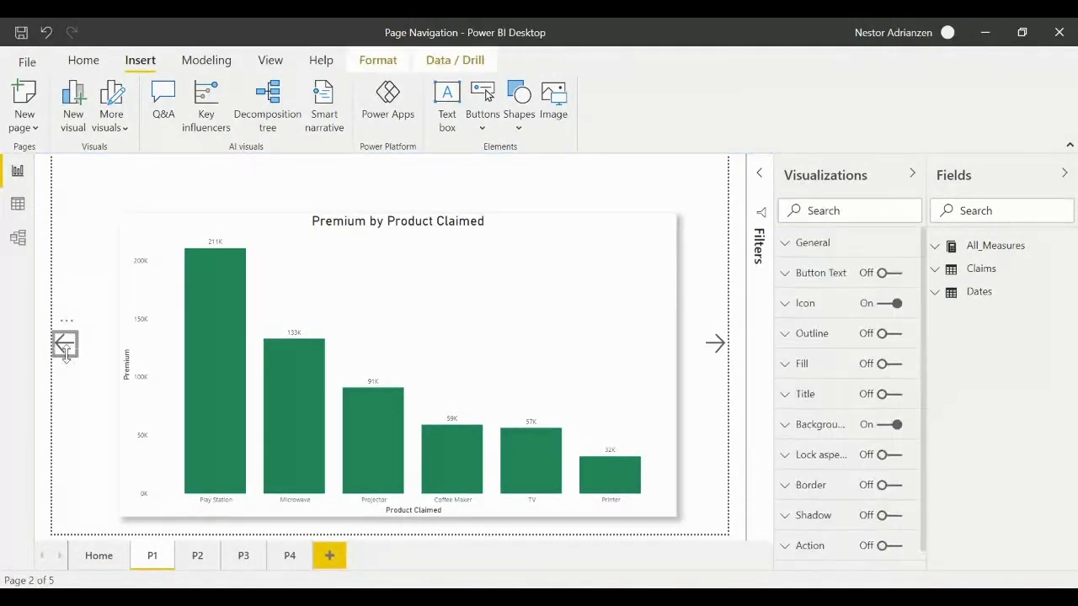
pyautogui.scroll(-1, 876, 505)
pyautogui.click(882, 523)
pyautogui.click(828, 524)
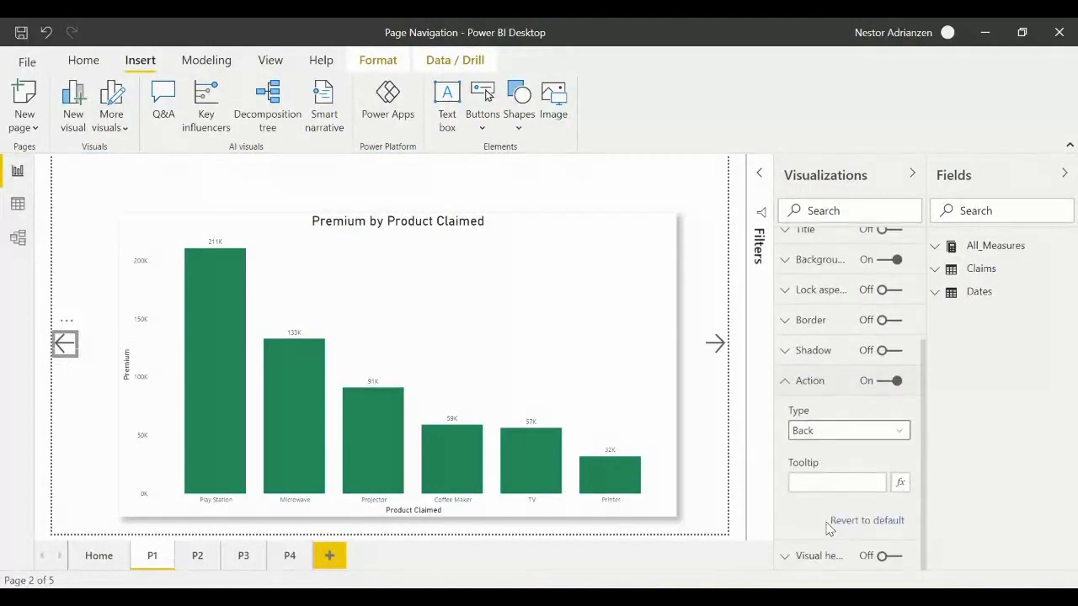
pyautogui.click(895, 432)
pyautogui.click(830, 505)
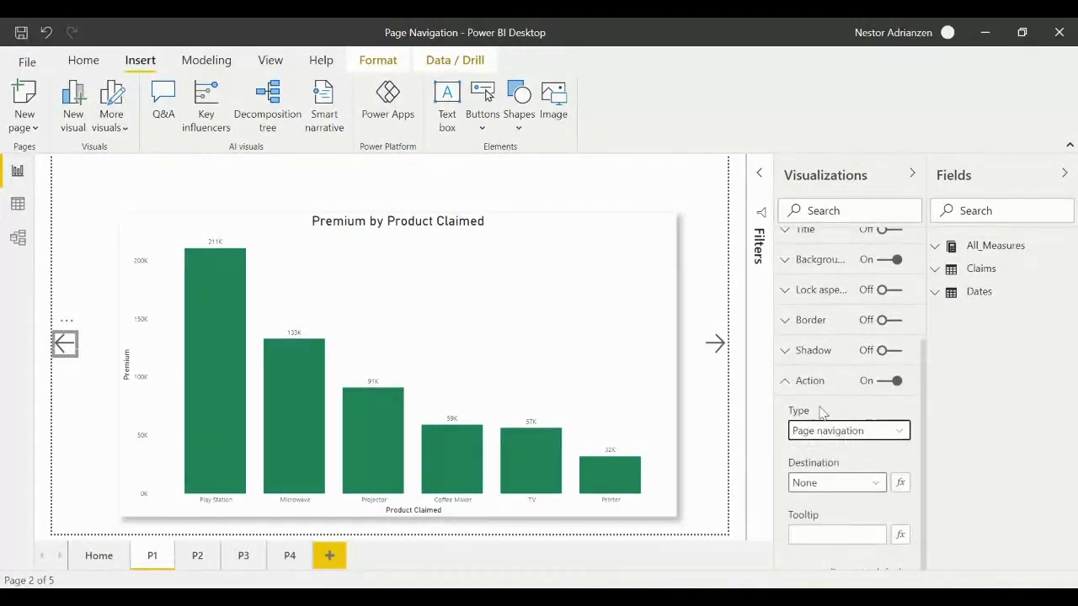
pyautogui.click(861, 487)
pyautogui.click(834, 519)
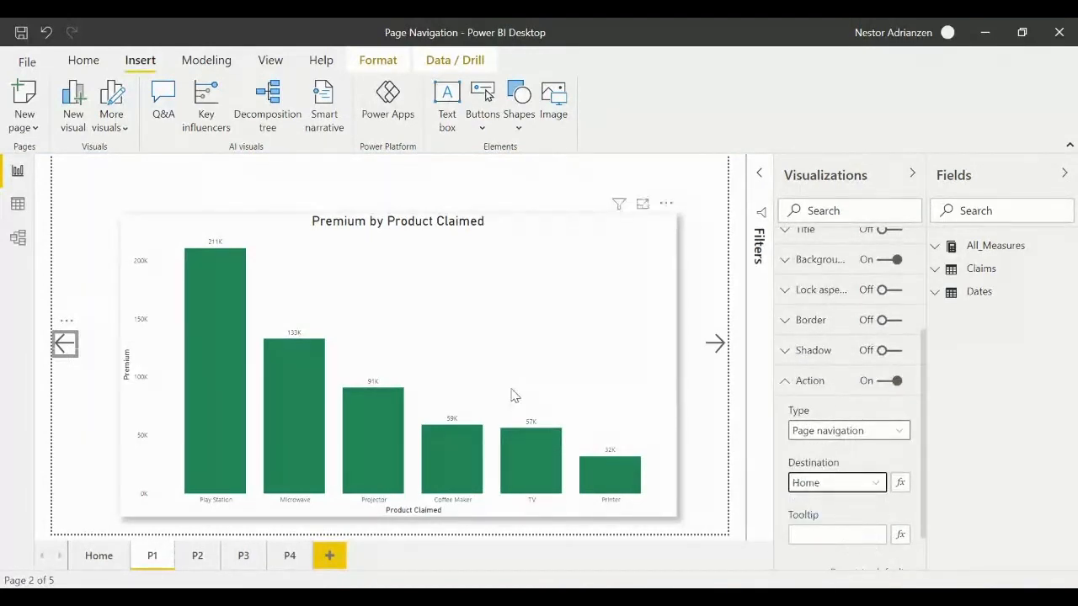
pyautogui.click(84, 375)
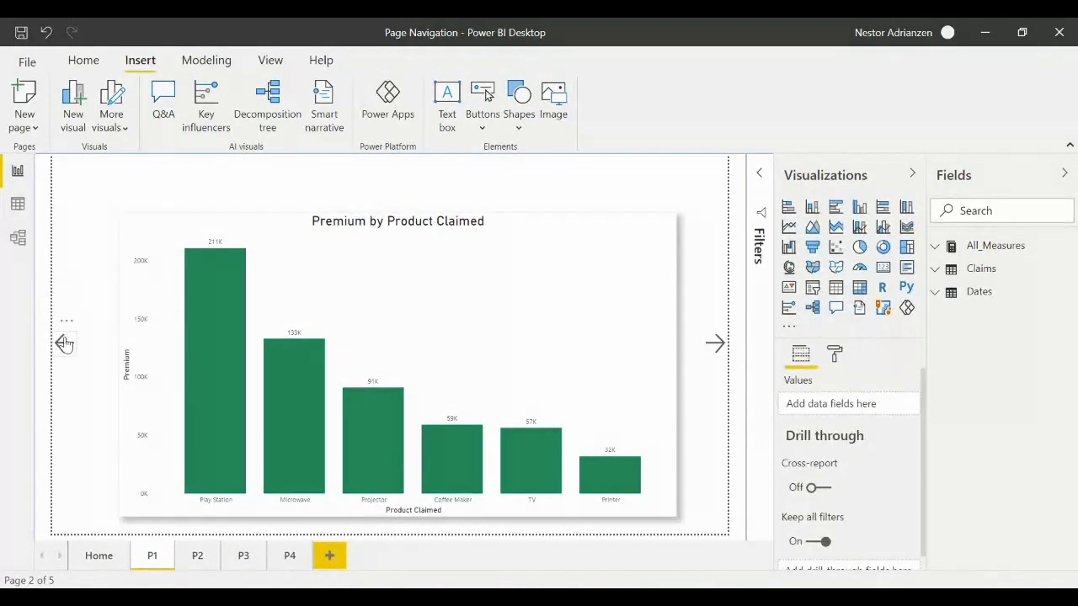
pyautogui.keyDown('ctrl'); pyautogui.click(64, 343); pyautogui.keyUp('ctrl')
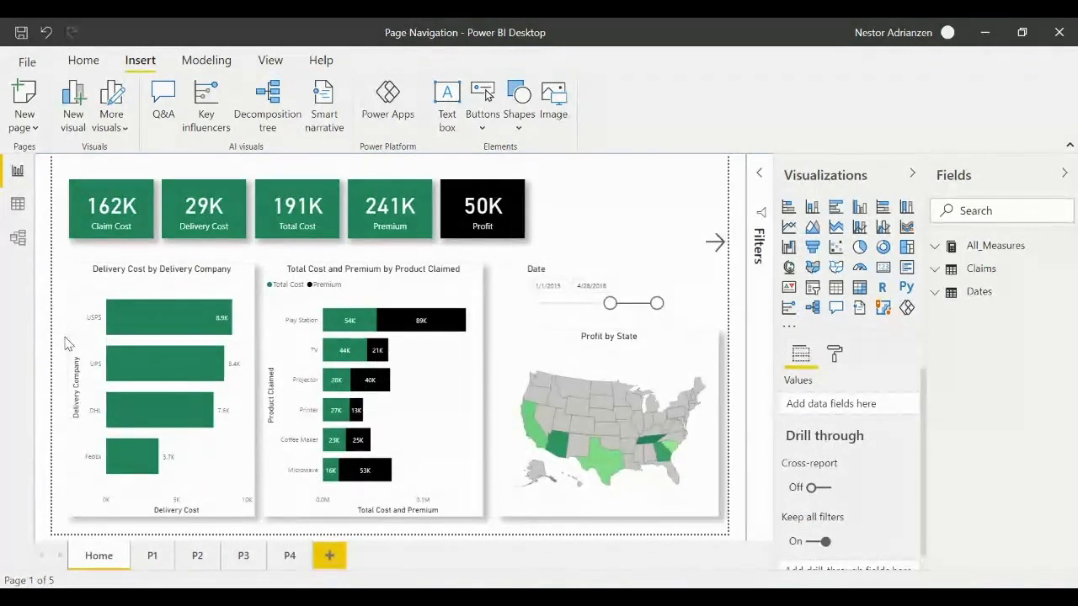
# Enable the action of P1's right arrow as Page navigation with destination P2, and test the button
pyautogui.keyDown('ctrl'); pyautogui.click(714, 256); pyautogui.keyUp('ctrl')
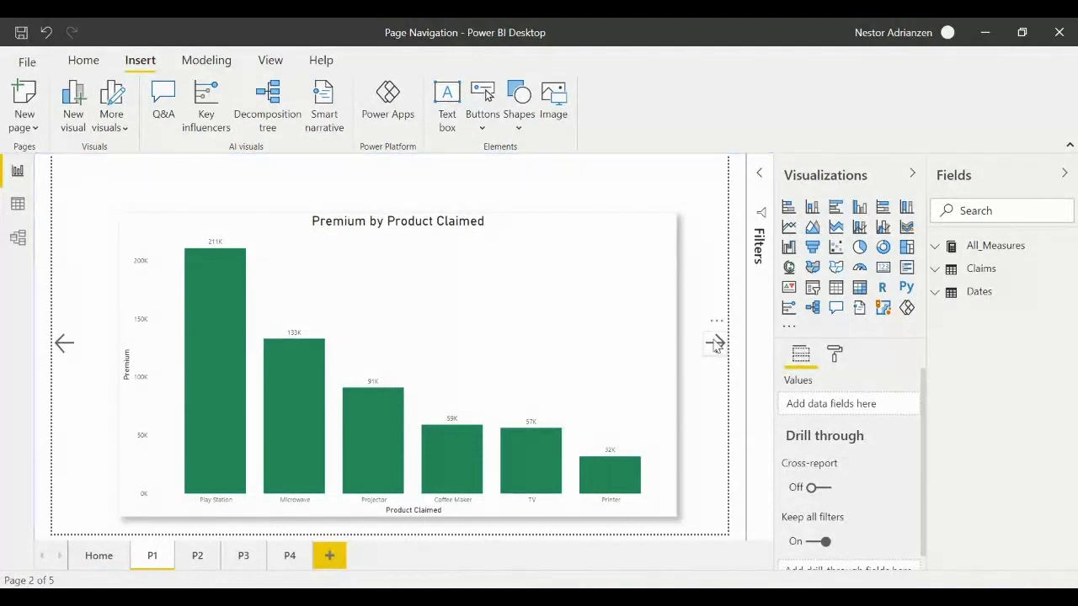
pyautogui.click(715, 343)
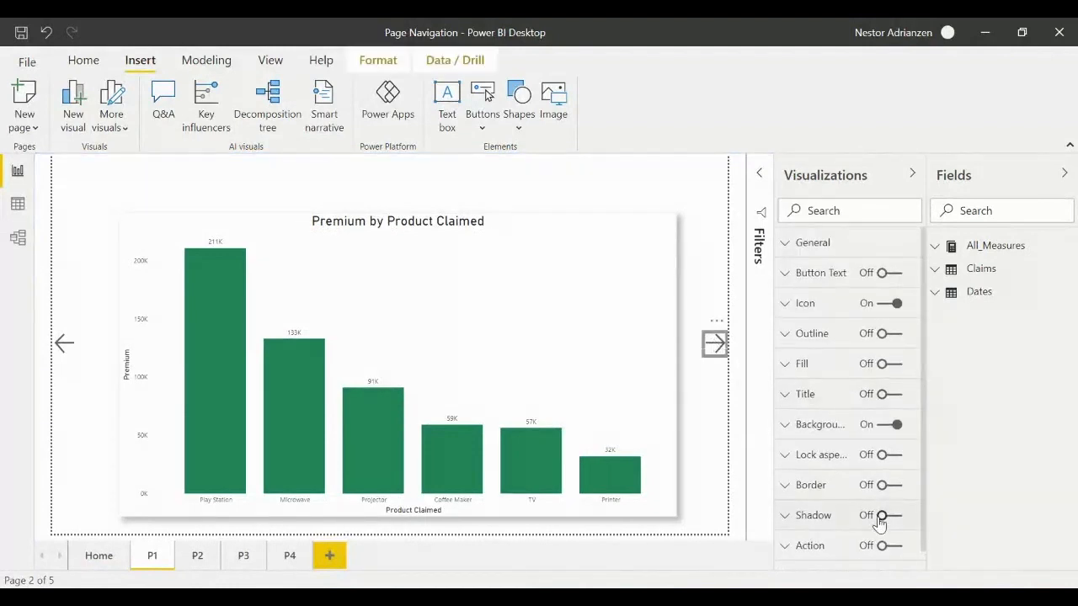
pyautogui.scroll(-1, 889, 518)
pyautogui.click(889, 525)
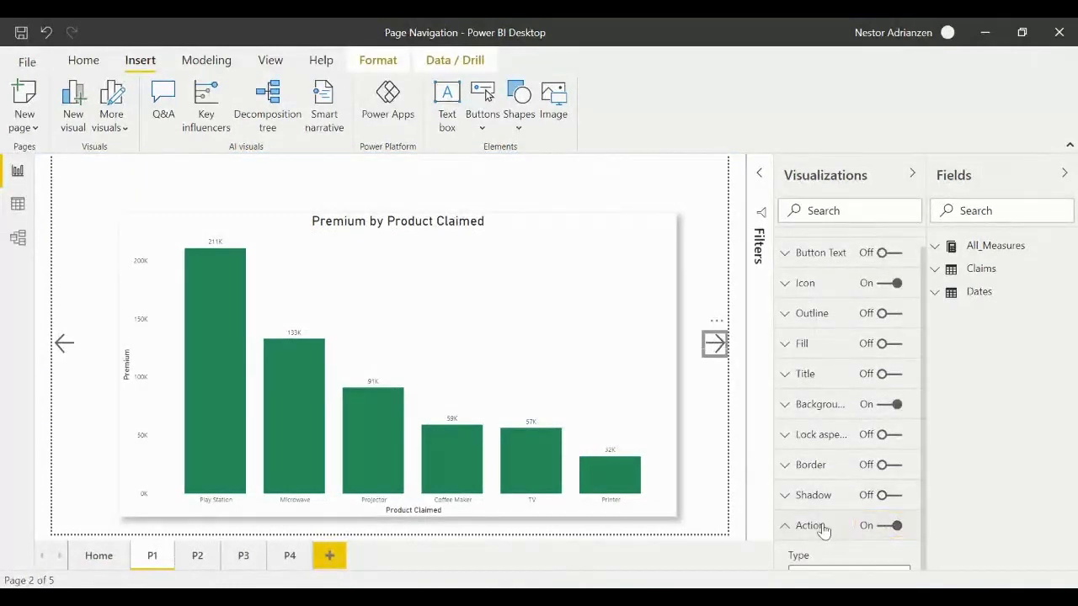
pyautogui.scroll(-5, 876, 506)
pyautogui.click(875, 435)
pyautogui.click(862, 509)
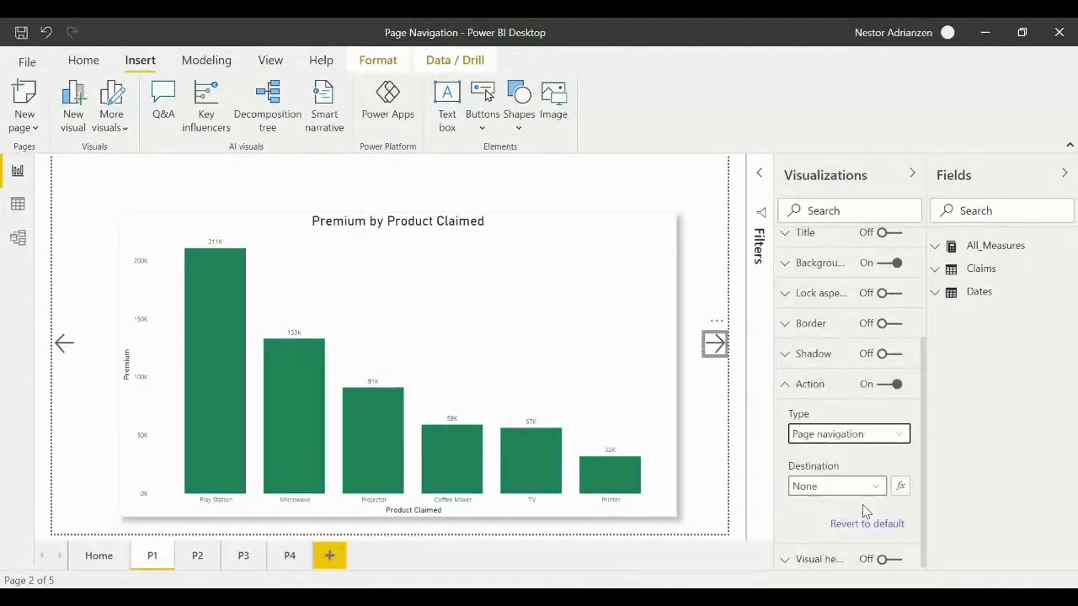
pyautogui.click(809, 389)
pyautogui.click(819, 526)
pyautogui.click(837, 461)
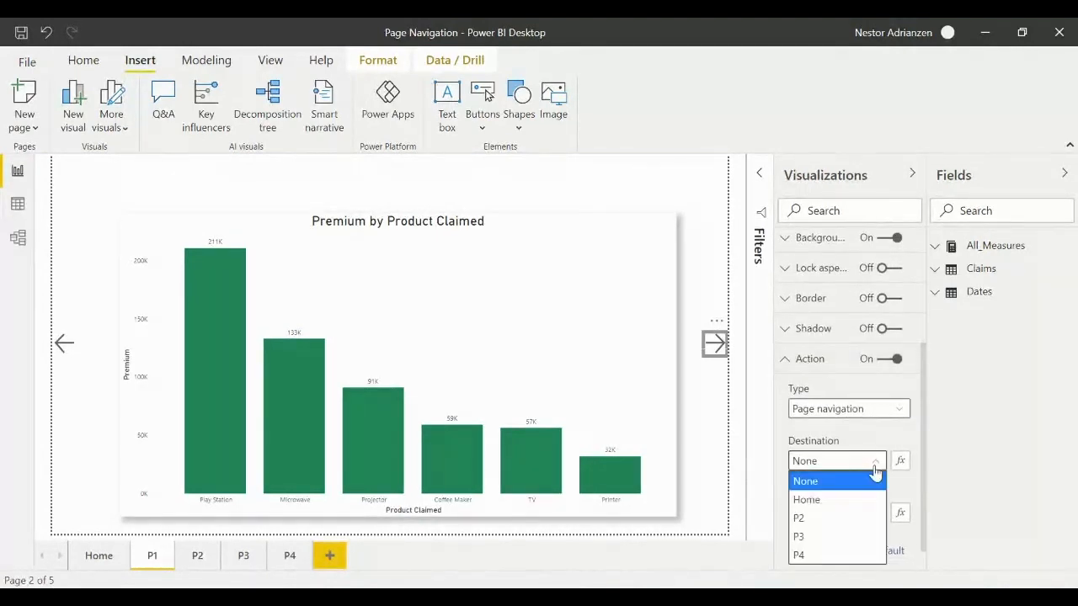
pyautogui.click(840, 517)
pyautogui.click(705, 397)
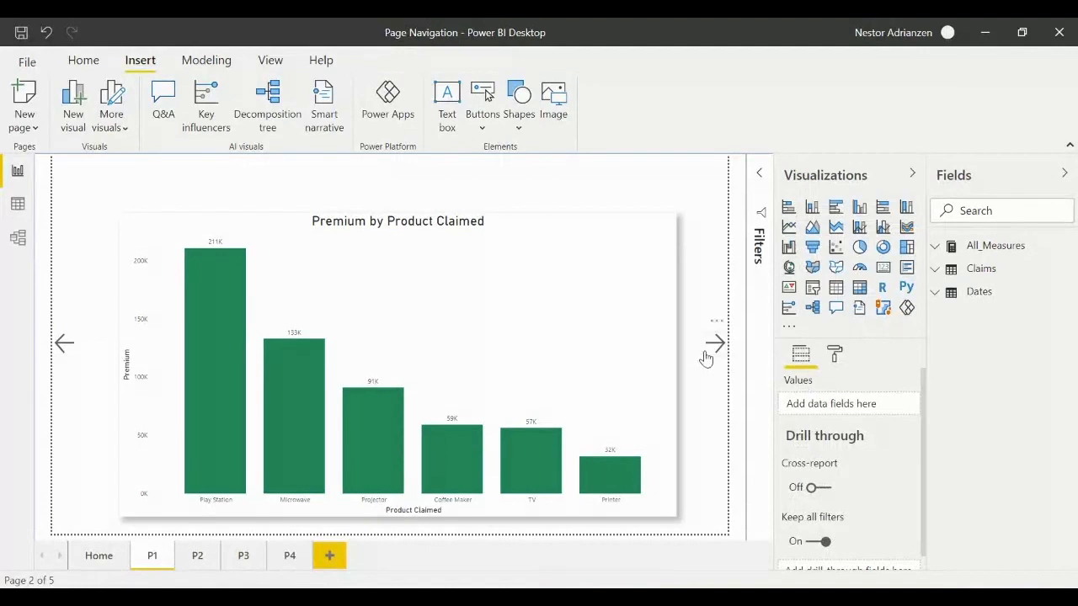
pyautogui.keyDown('ctrl'); pyautogui.click(708, 357); pyautogui.keyUp('ctrl')
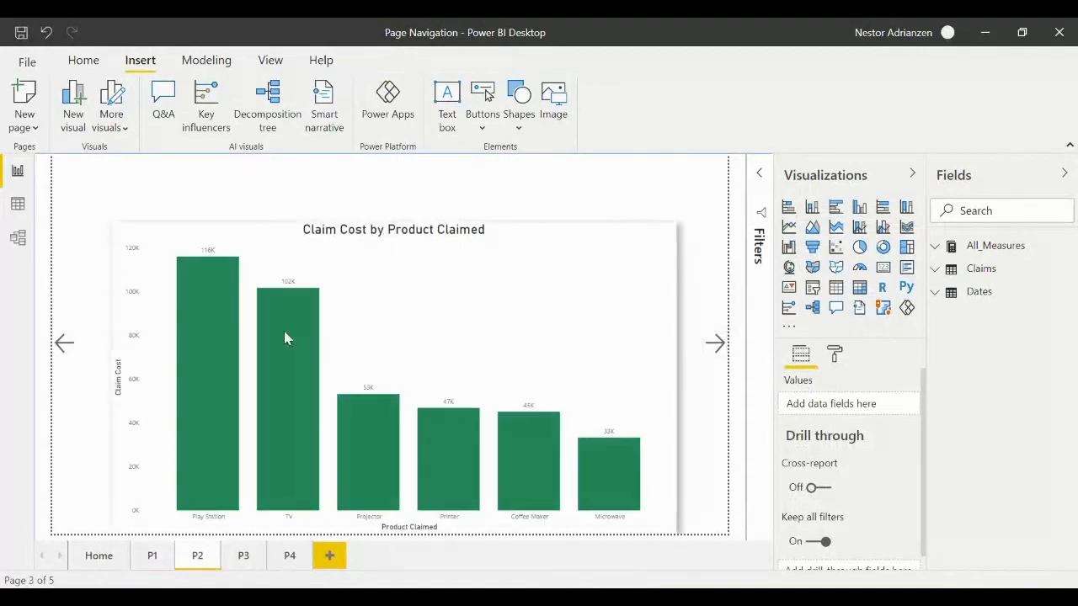
# Enable the action of P2's left arrow as Page navigation with destination P1
pyautogui.click(66, 343)
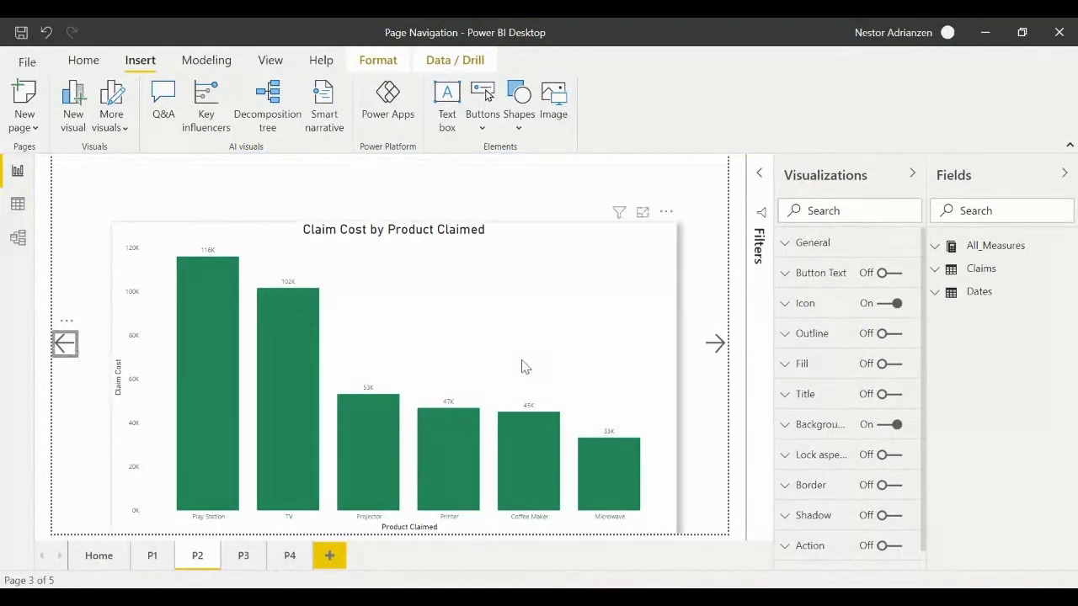
pyautogui.scroll(-1, 840, 436)
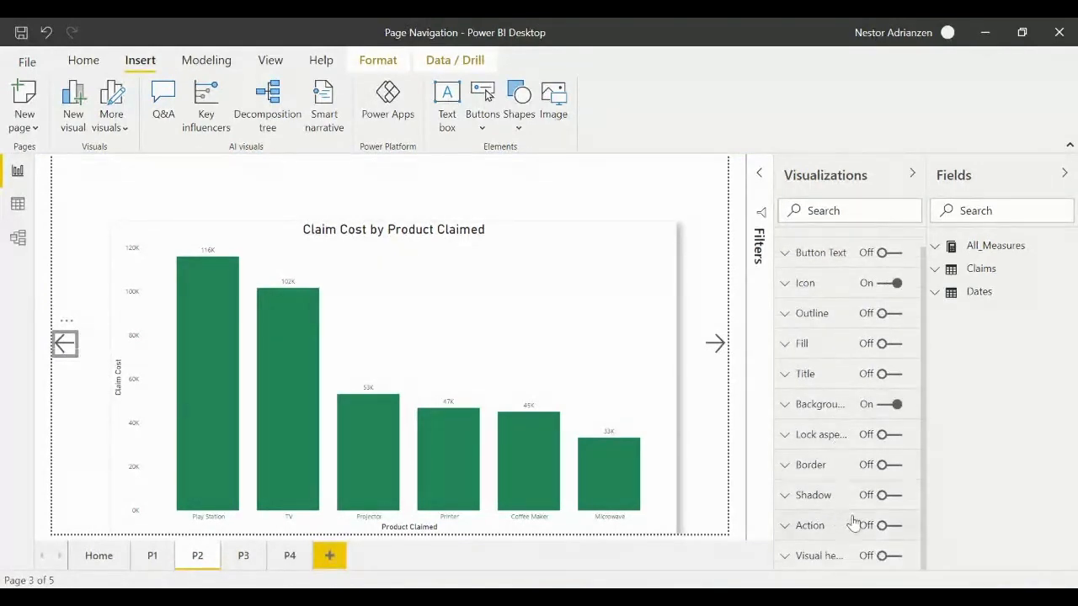
pyautogui.click(883, 525)
pyautogui.click(821, 529)
pyautogui.click(851, 455)
pyautogui.click(821, 534)
pyautogui.click(874, 515)
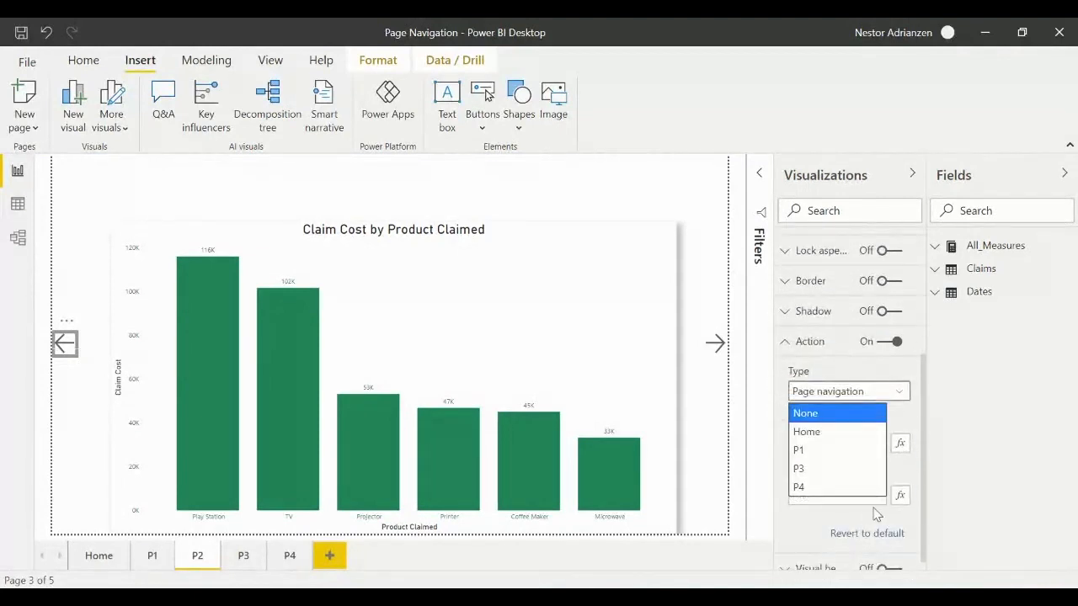
pyautogui.click(849, 467)
pyautogui.click(870, 449)
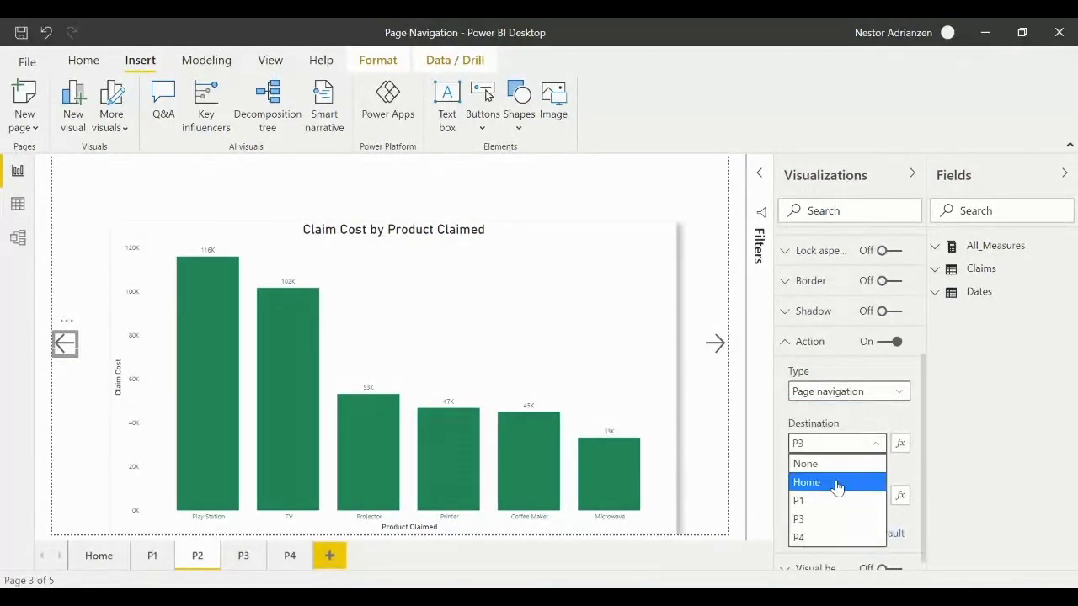
pyautogui.click(833, 502)
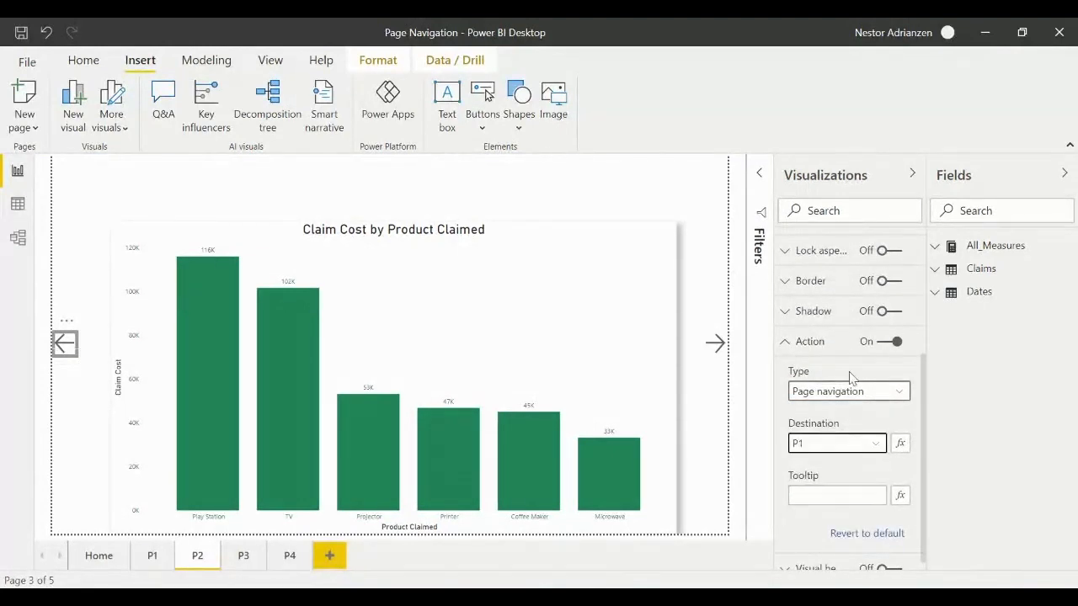
pyautogui.click(805, 345)
pyautogui.click(705, 380)
# Enable the action of P2's right arrow as Page navigation with destination P3, and test the button
pyautogui.click(714, 352)
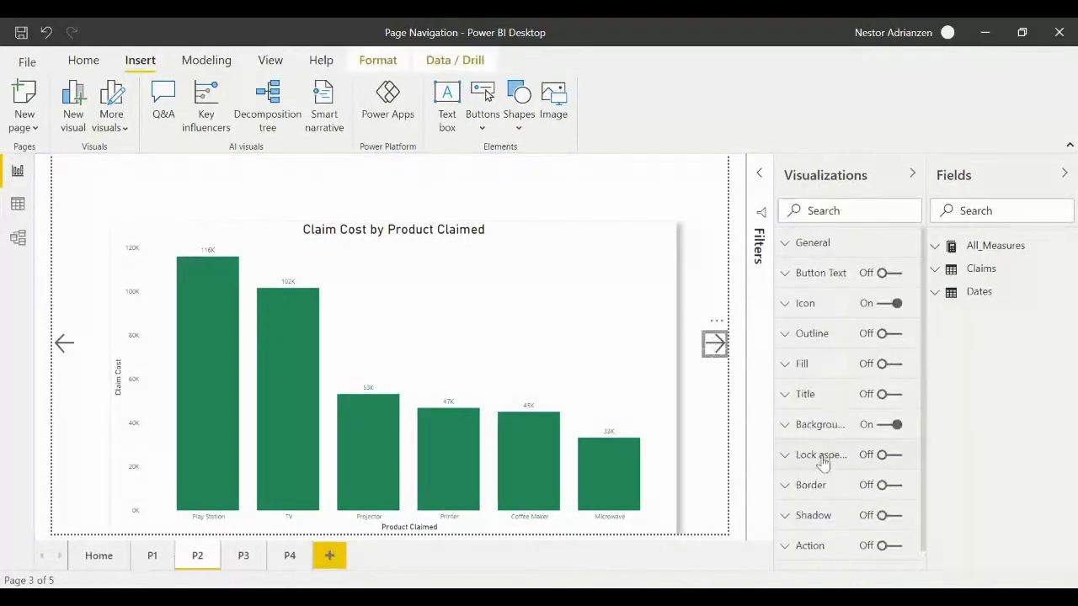
pyautogui.scroll(-1, 826, 472)
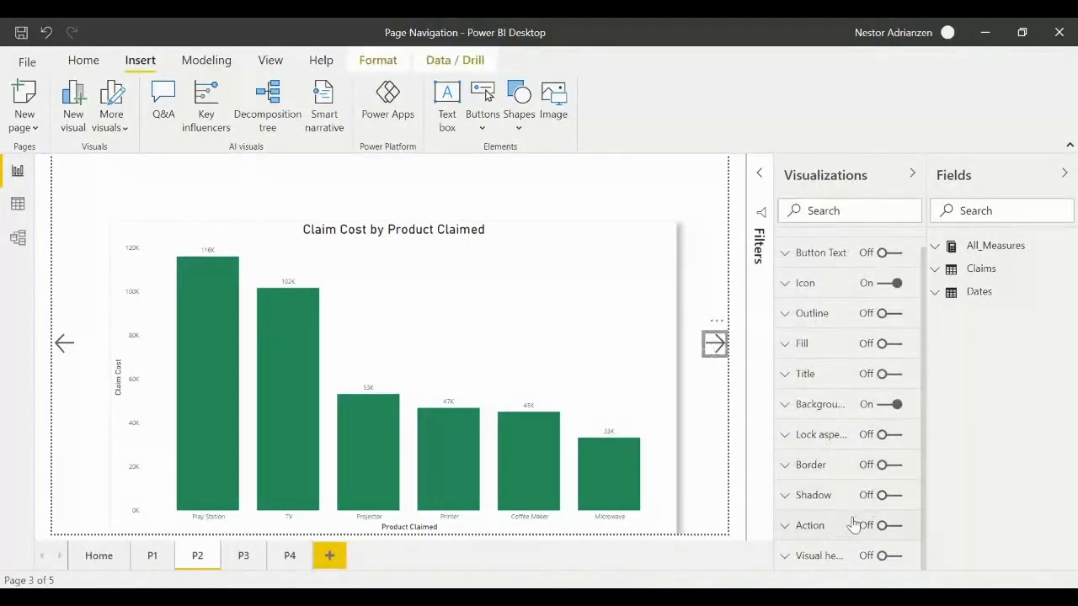
pyautogui.click(884, 526)
pyautogui.click(834, 534)
pyautogui.scroll(-2, 834, 534)
pyautogui.click(876, 430)
pyautogui.click(842, 505)
pyautogui.click(869, 482)
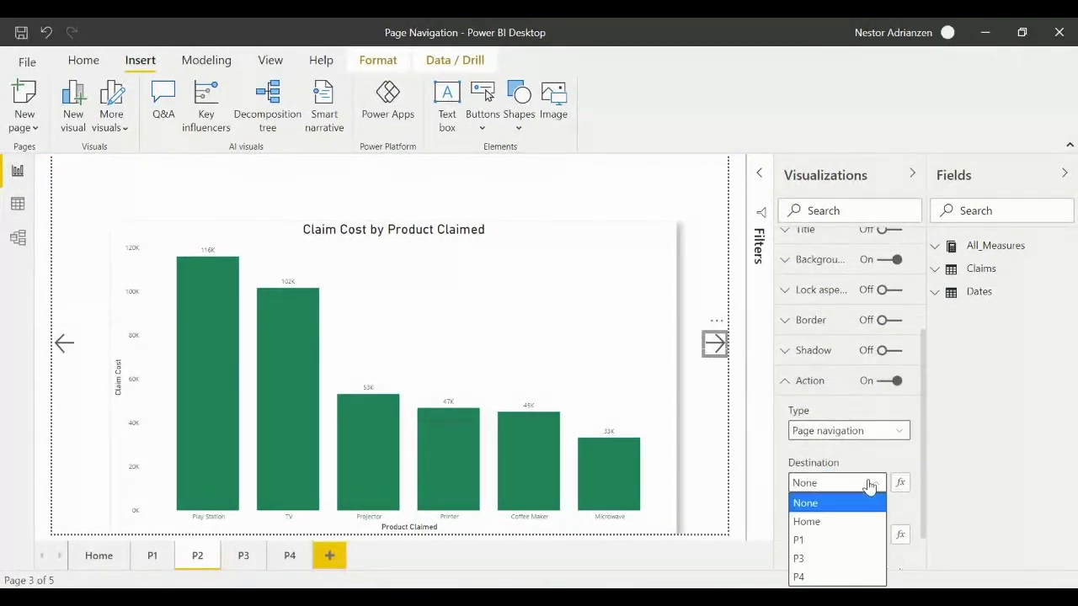
pyautogui.click(839, 559)
pyautogui.click(704, 428)
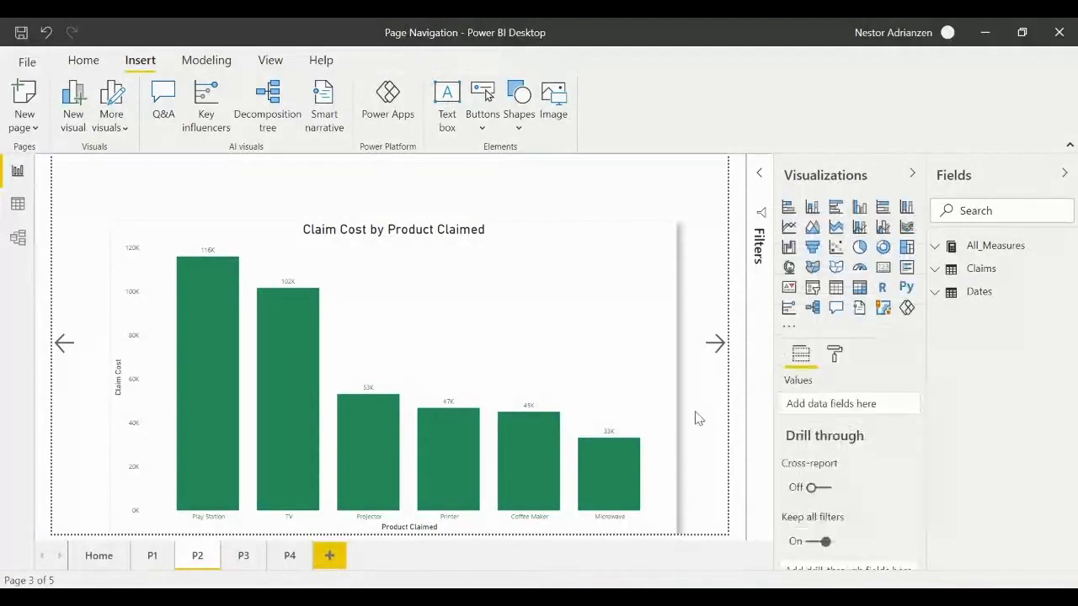
pyautogui.keyDown('ctrl'); pyautogui.click(714, 348); pyautogui.keyUp('ctrl')
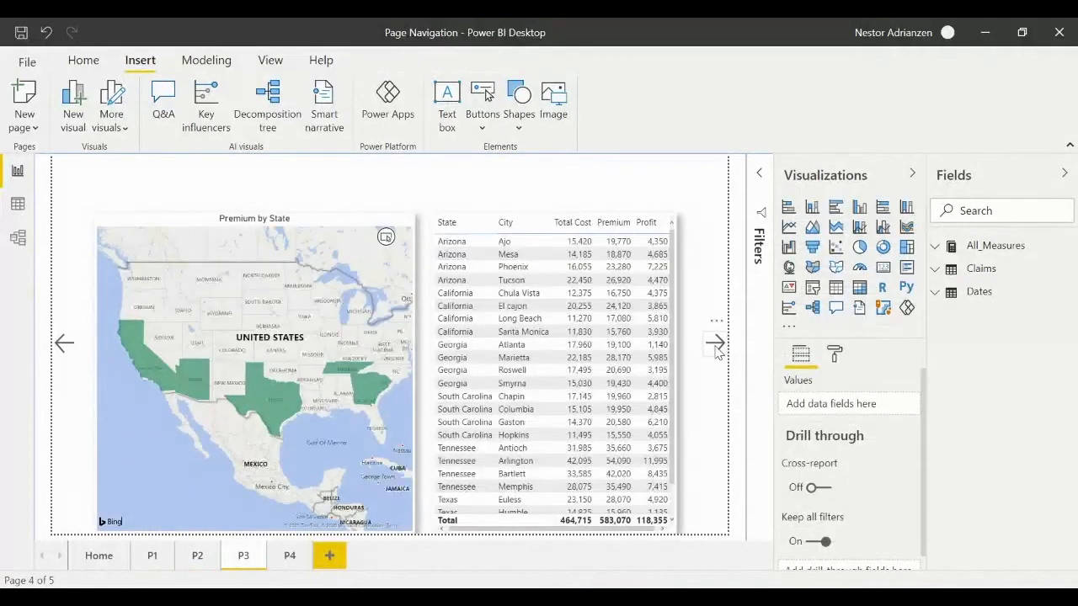
# Enable the action of P3's left arrow as Page navigation with destination P2
pyautogui.click(71, 341)
pyautogui.scroll(-1, 876, 471)
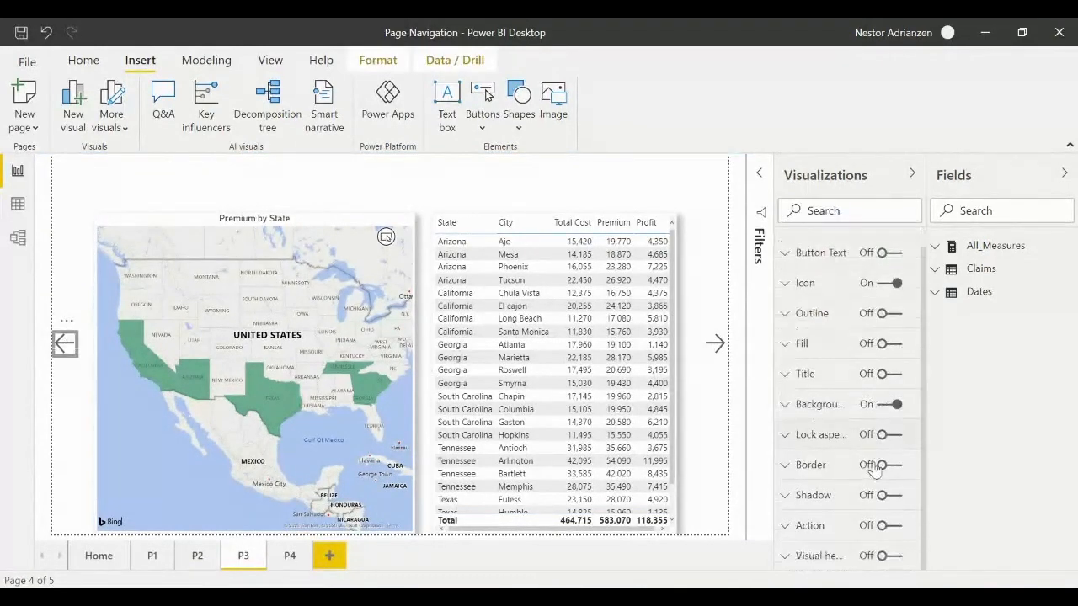
pyautogui.click(876, 526)
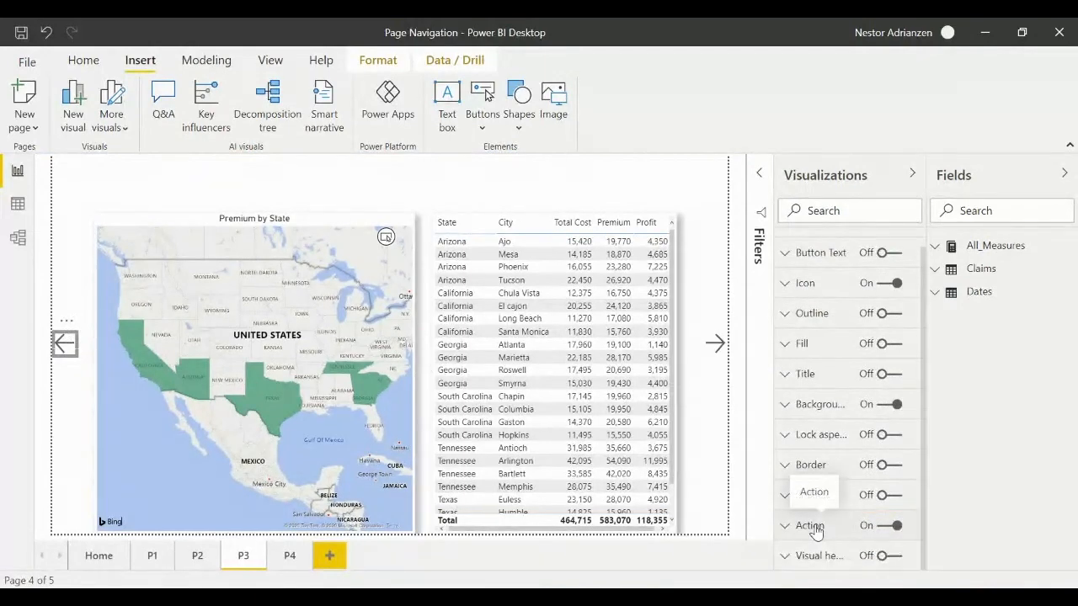
pyautogui.scroll(-2, 819, 531)
pyautogui.click(898, 441)
pyautogui.click(876, 515)
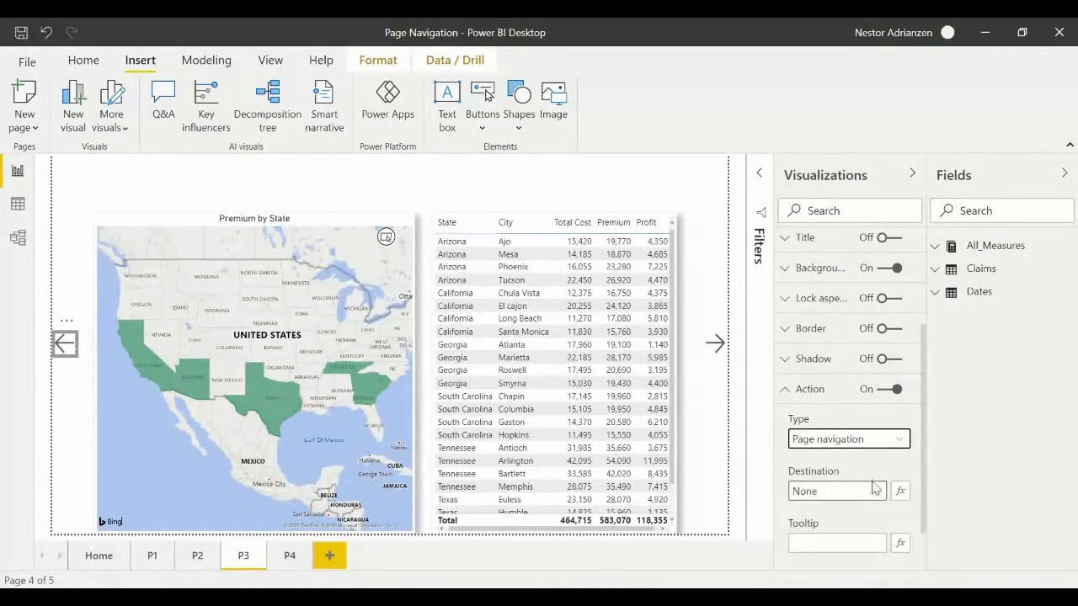
pyautogui.click(872, 492)
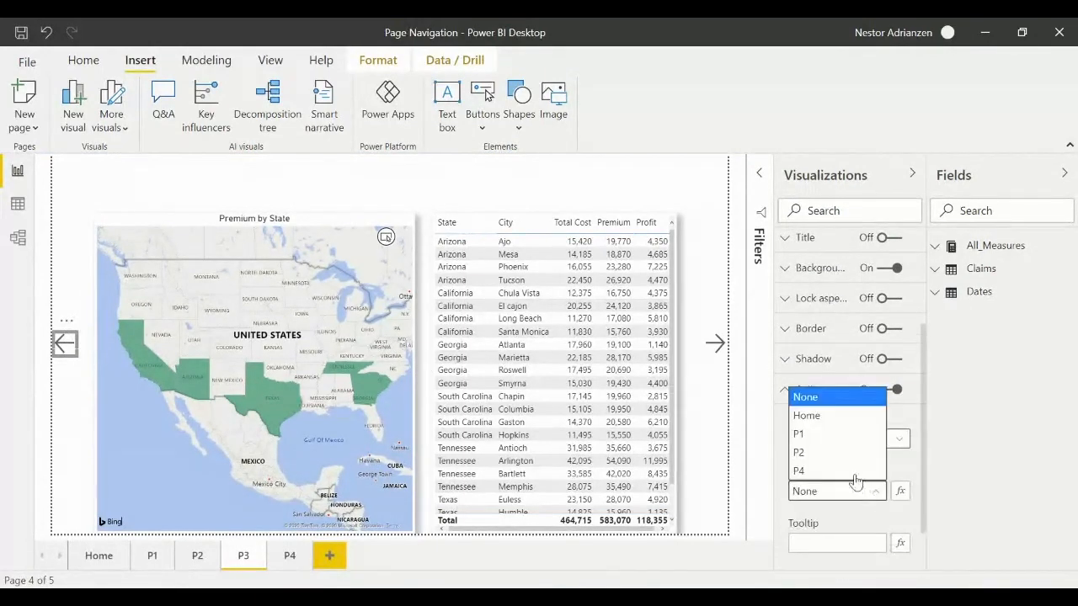
pyautogui.click(818, 453)
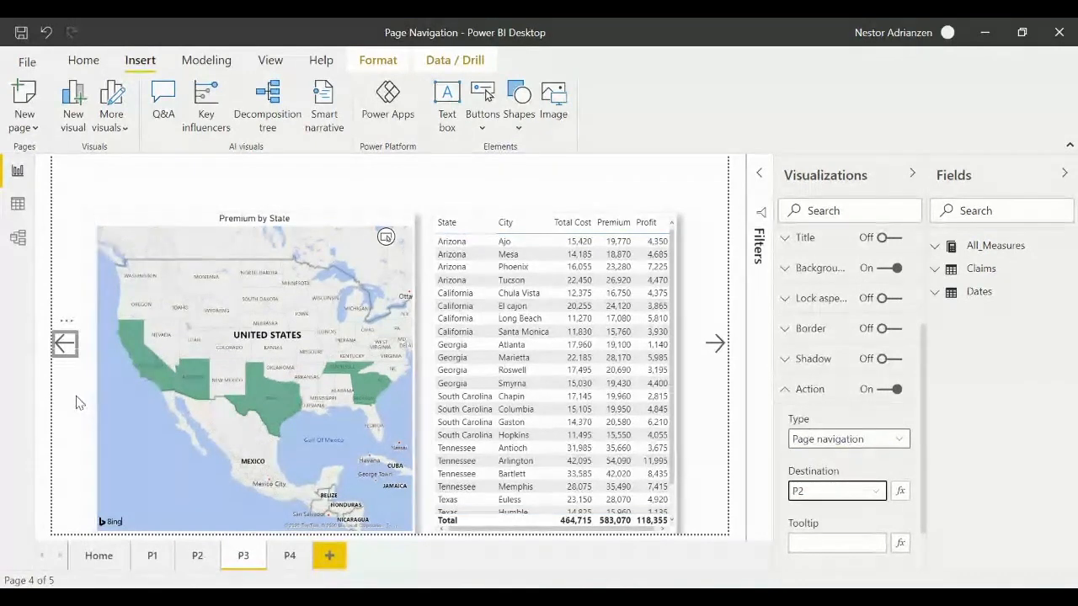
pyautogui.click(710, 368)
# Enable the action of P3's right arrow as Page navigation with destination P4
pyautogui.click(715, 346)
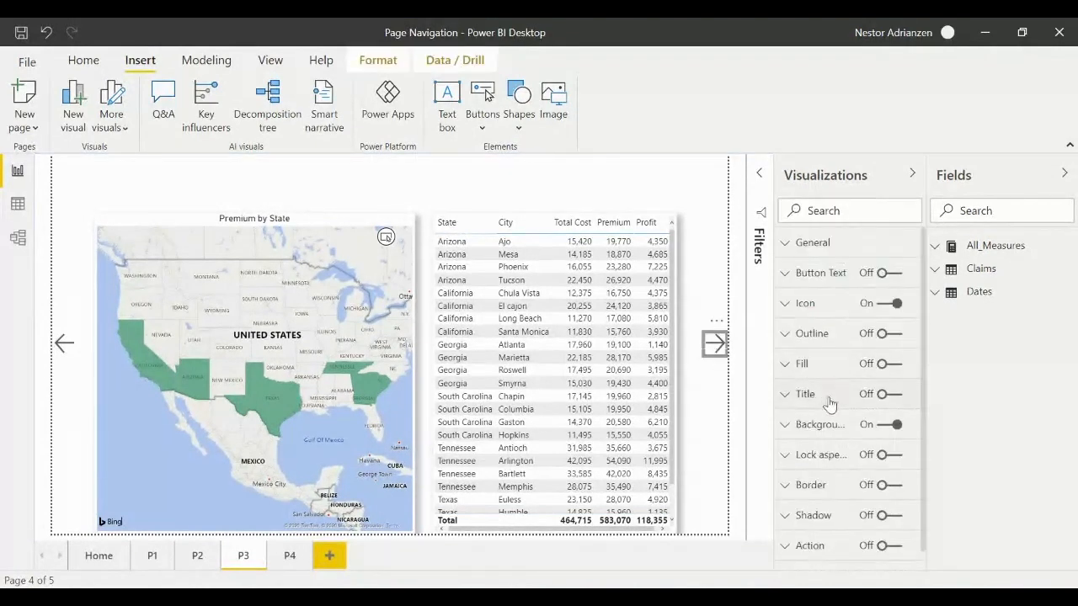
pyautogui.scroll(-1, 809, 438)
pyautogui.click(883, 525)
pyautogui.click(829, 529)
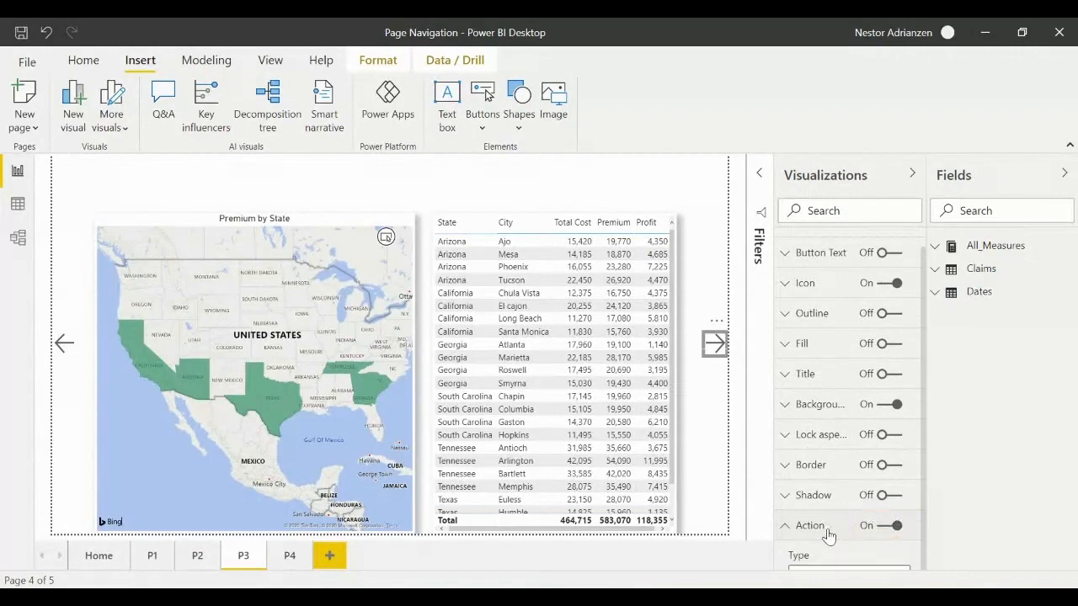
pyautogui.scroll(-3, 859, 489)
pyautogui.click(849, 431)
pyautogui.click(823, 508)
pyautogui.click(834, 482)
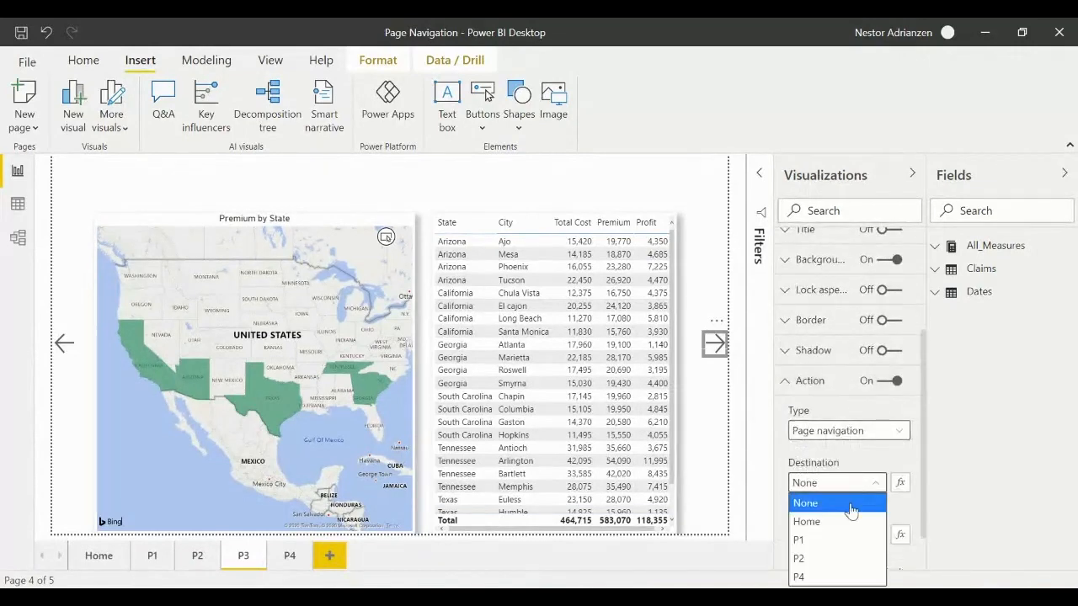
pyautogui.click(834, 578)
pyautogui.click(712, 415)
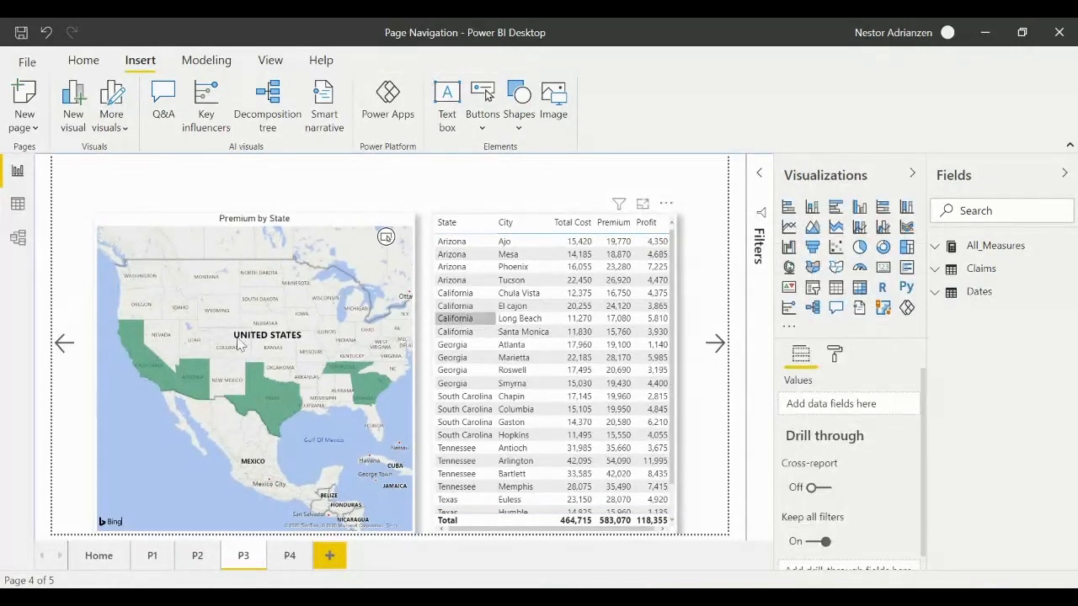
# Test the arrow buttons by following them from P3 back to P2, forward to P3 and on to P4
pyautogui.click(73, 349)
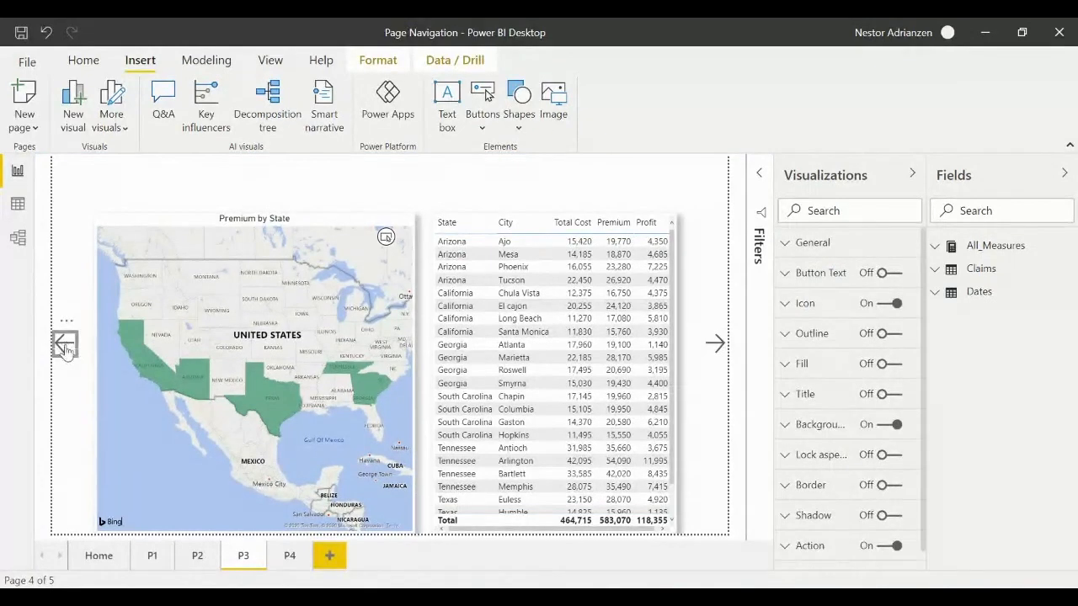
pyautogui.keyDown('ctrl'); pyautogui.click(66, 347); pyautogui.keyUp('ctrl')
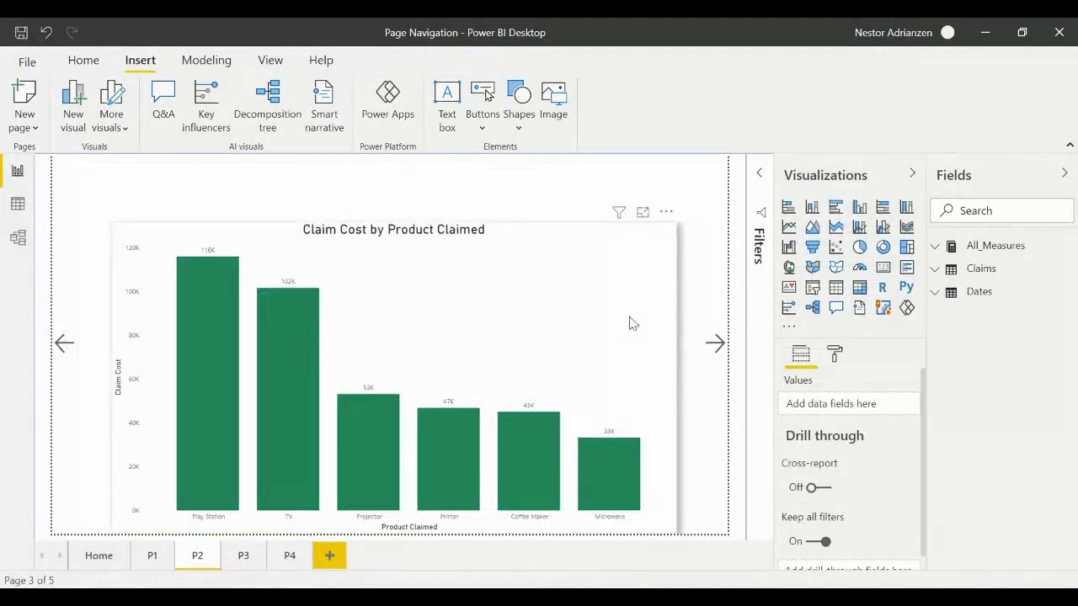
pyautogui.keyDown('ctrl'); pyautogui.click(712, 348); pyautogui.keyUp('ctrl')
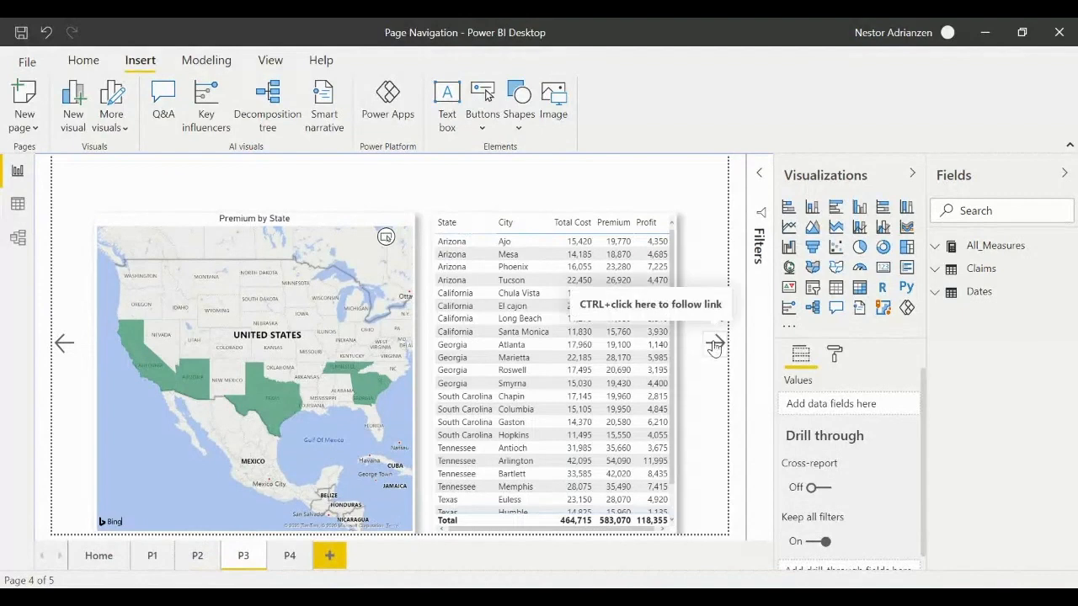
pyautogui.keyDown('ctrl'); pyautogui.click(713, 347); pyautogui.keyUp('ctrl')
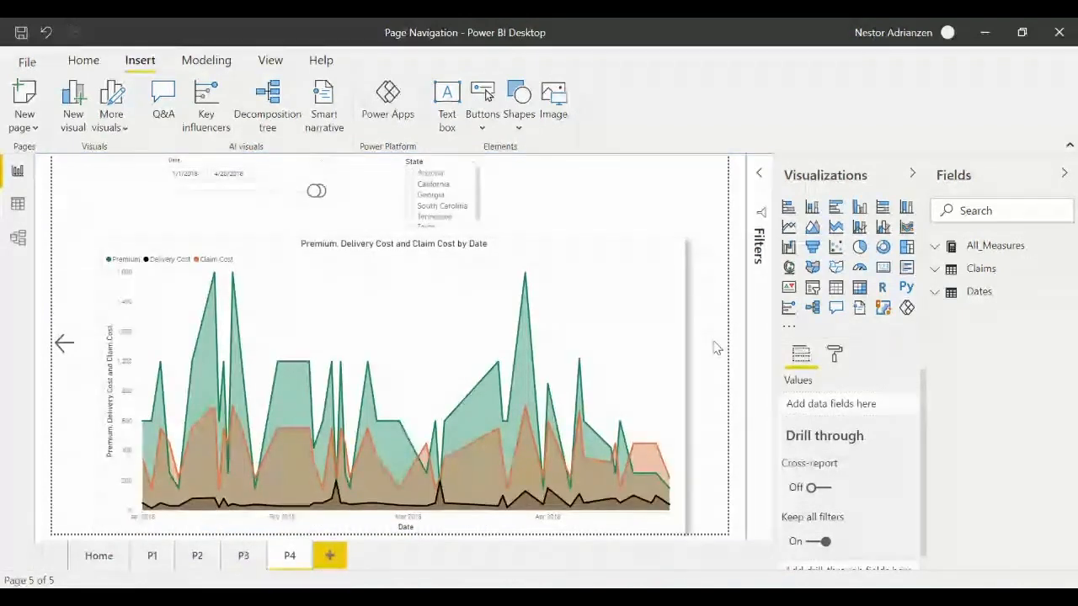
# Enable the action of P4's left arrow as Page navigation with destination P3, and test the button
pyautogui.click(67, 347)
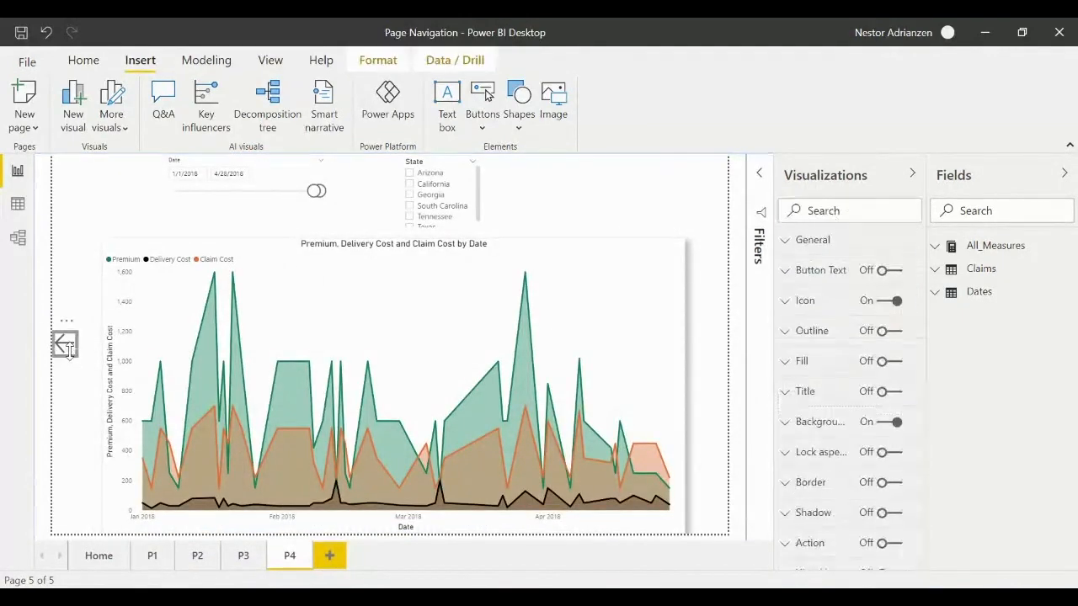
pyautogui.scroll(-1, 830, 450)
pyautogui.click(891, 527)
pyautogui.click(816, 527)
pyautogui.click(859, 431)
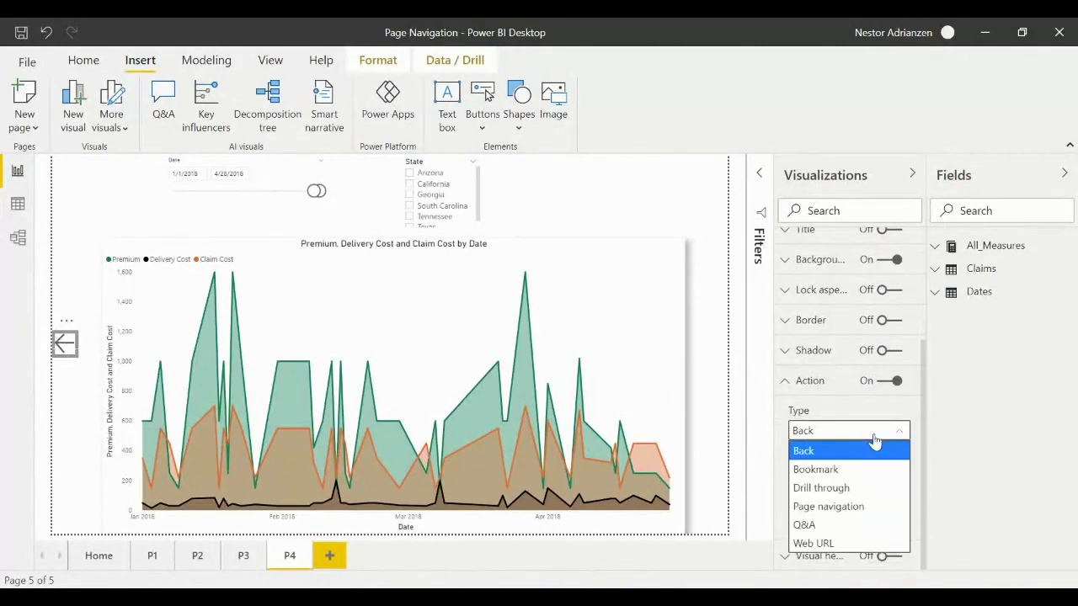
pyautogui.click(871, 505)
pyautogui.click(859, 484)
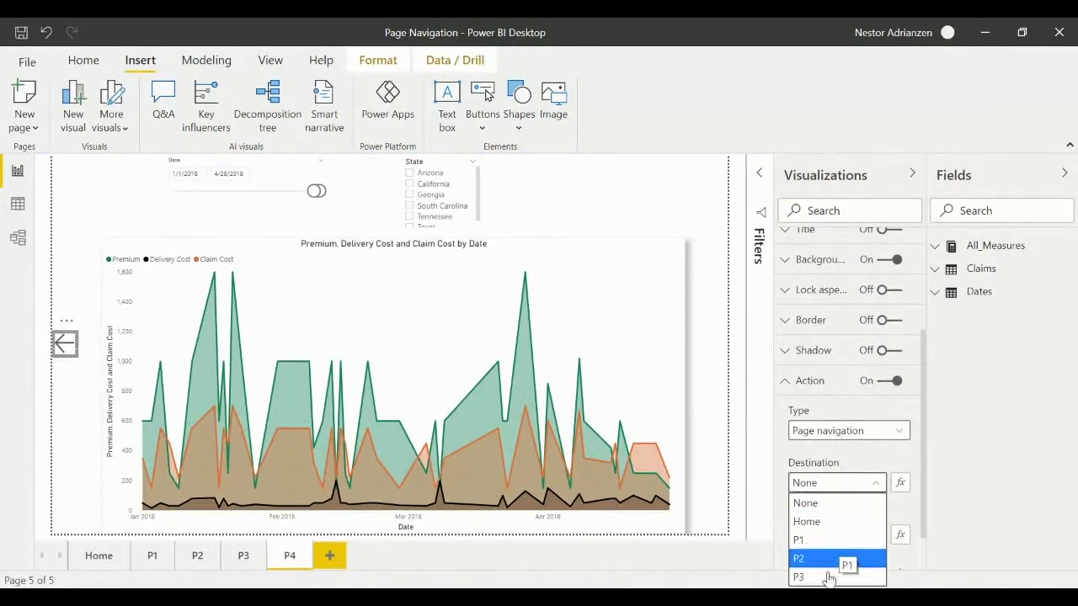
pyautogui.click(838, 577)
pyautogui.click(65, 354)
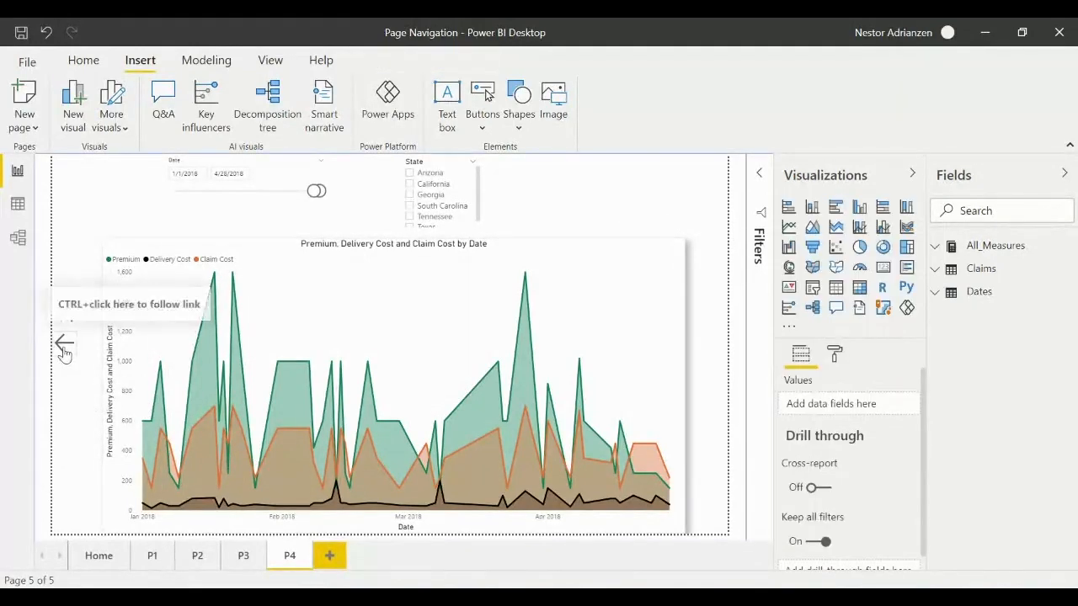
pyautogui.keyDown('ctrl'); pyautogui.click(65, 354); pyautogui.keyUp('ctrl')
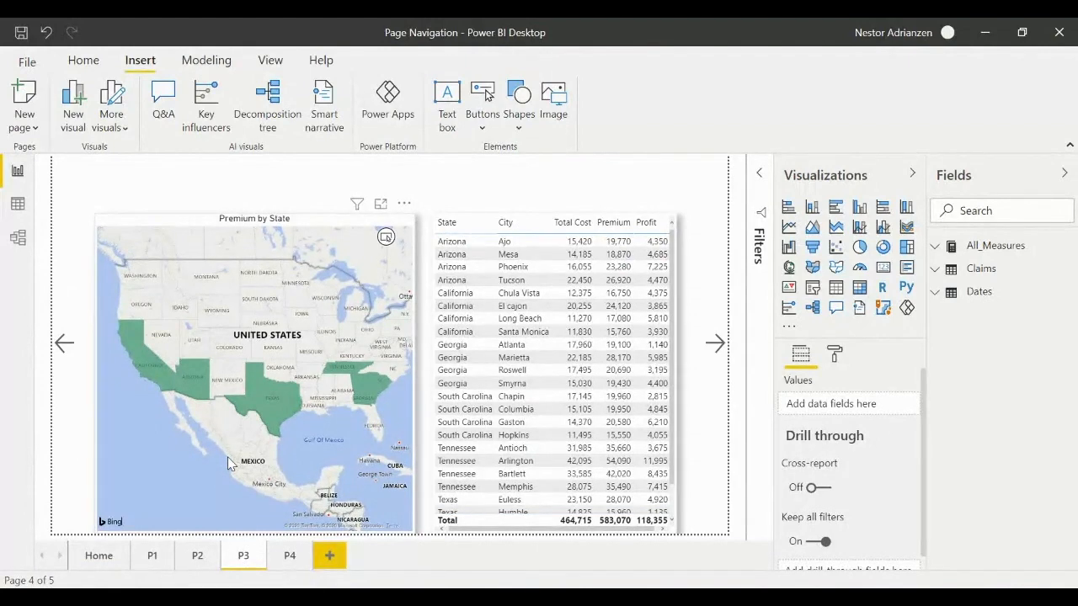
# Insert the Home picture on page P4, shrink it to a small icon and place it in the page's upper-left corner
pyautogui.click(286, 563)
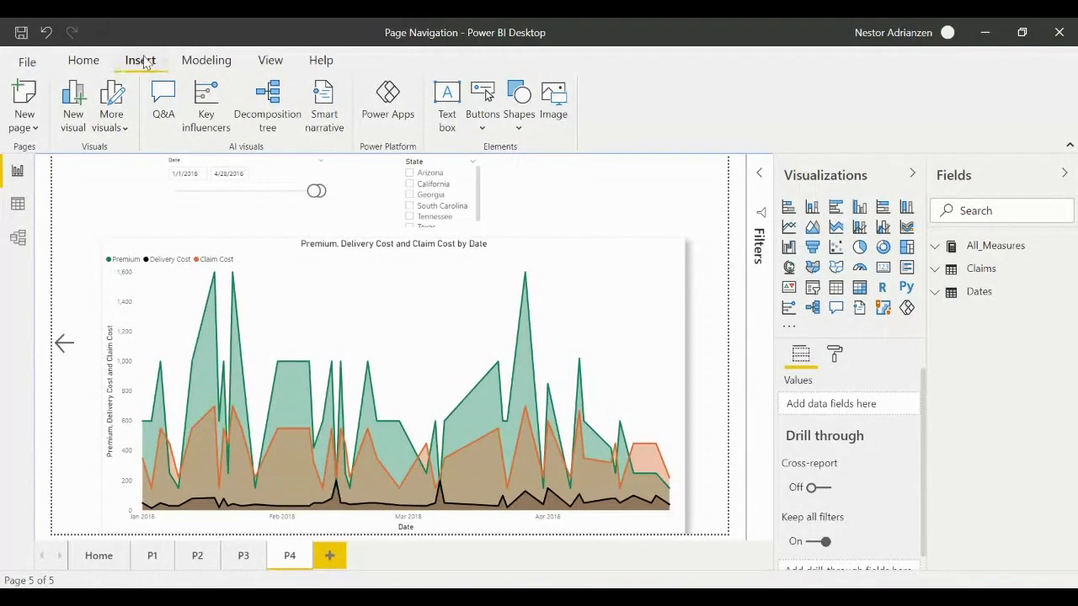
pyautogui.click(554, 99)
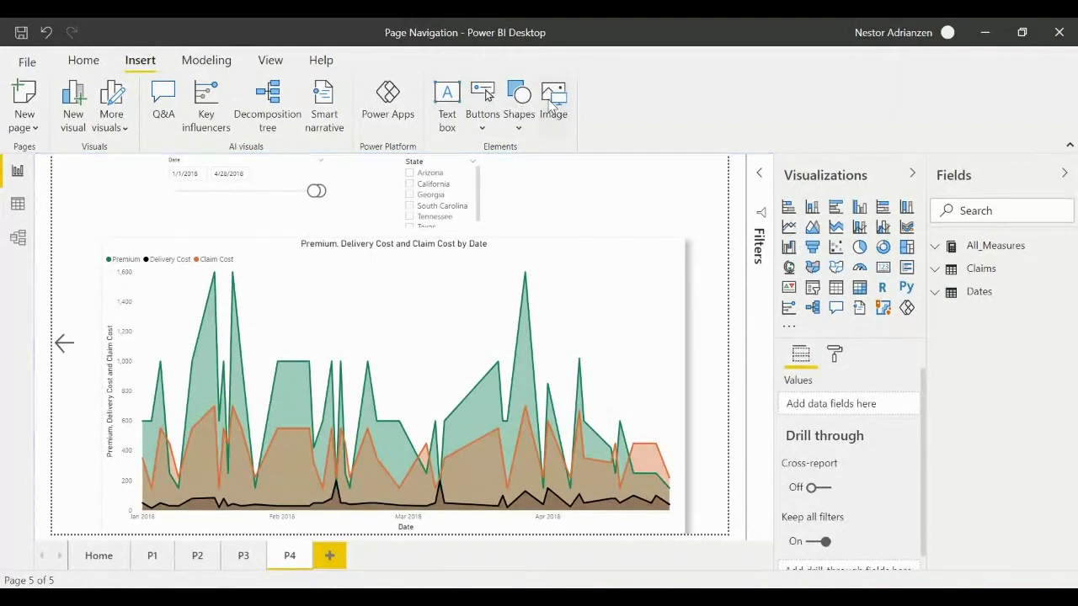
pyautogui.click(407, 168)
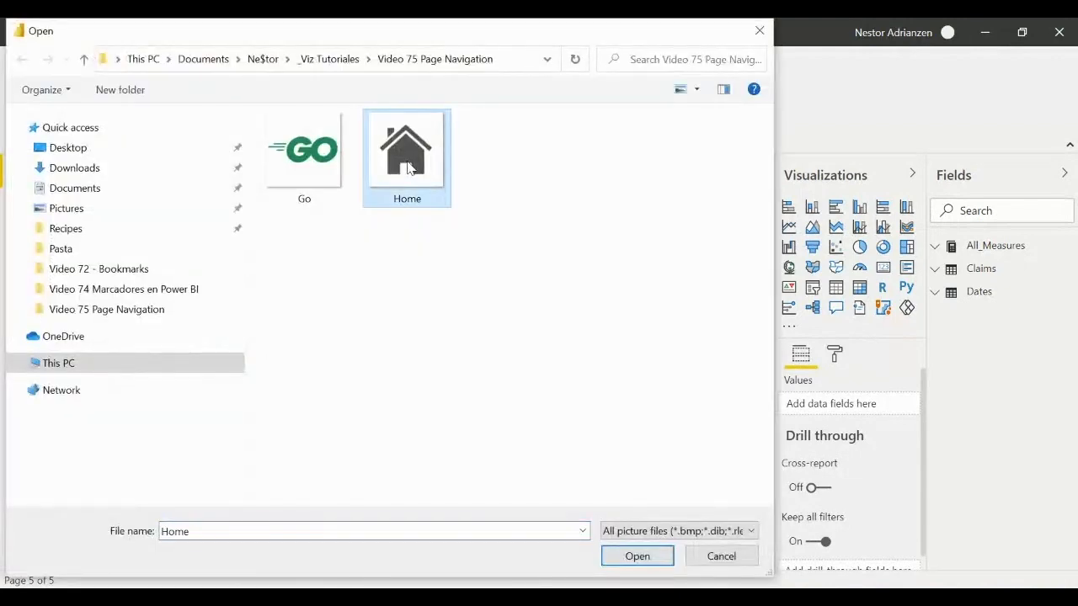
pyautogui.click(638, 557)
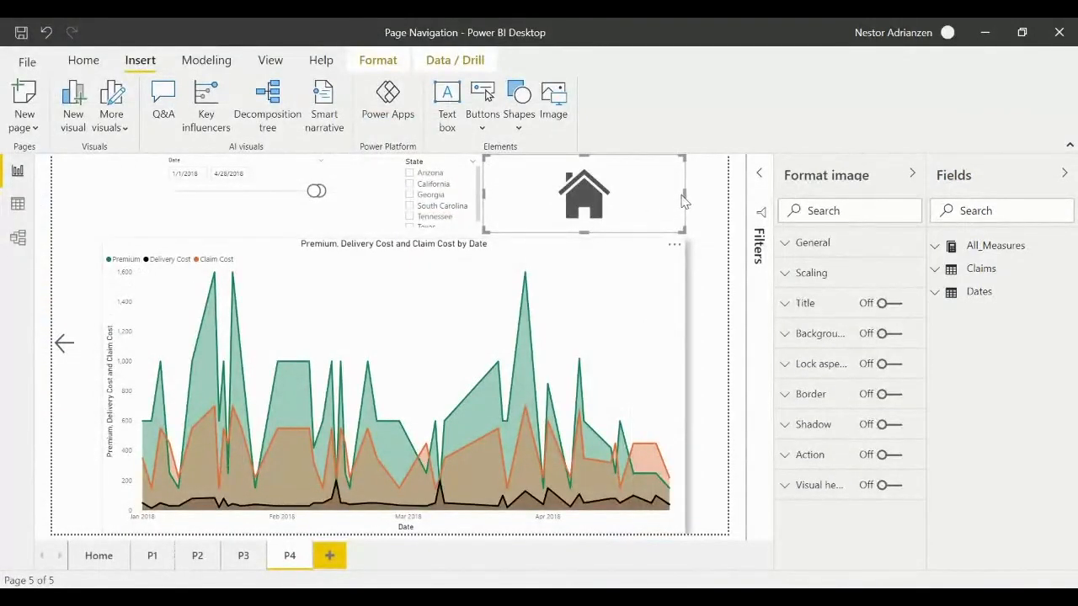
pyautogui.moveTo(684, 194); pyautogui.dragTo(100, 198)
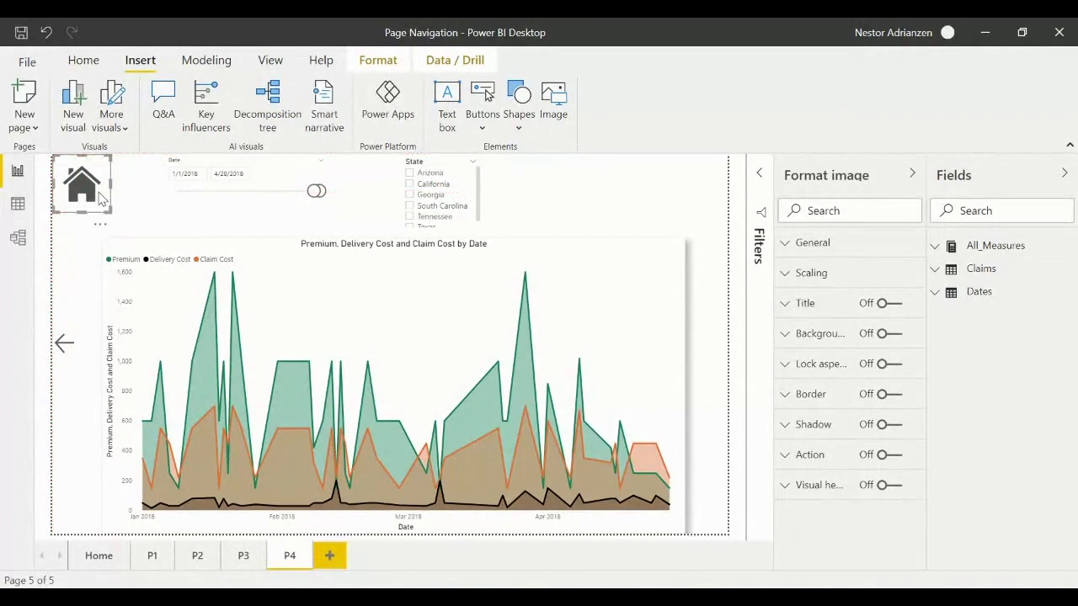
# Copy P4's house image to the same position on pages P3, P2 and P1
pyautogui.click(243, 563)
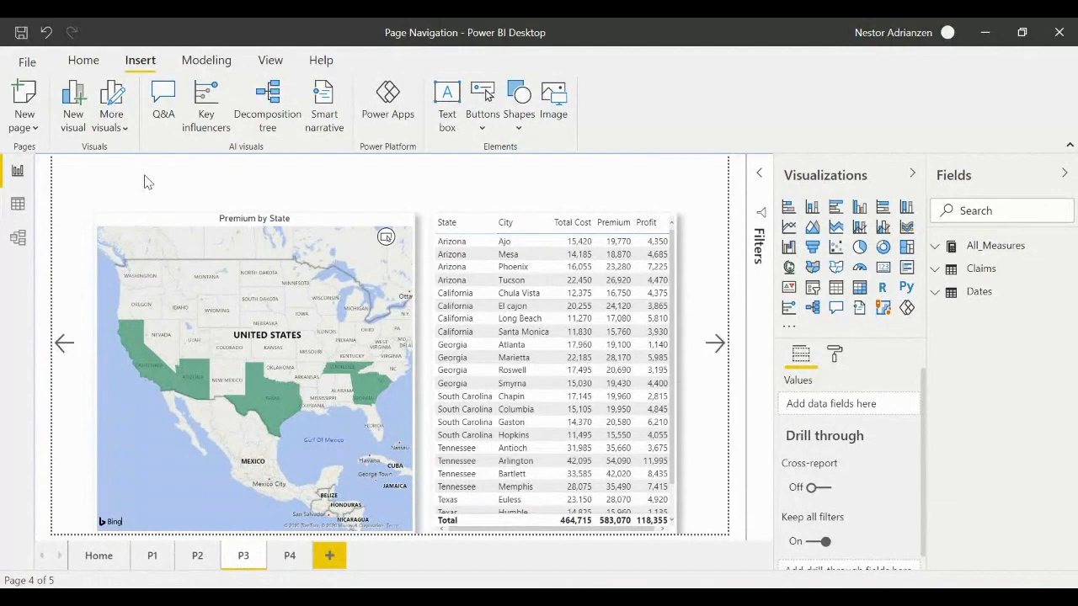
pyautogui.hotkey('ctrl', 'v')
pyautogui.click(197, 556)
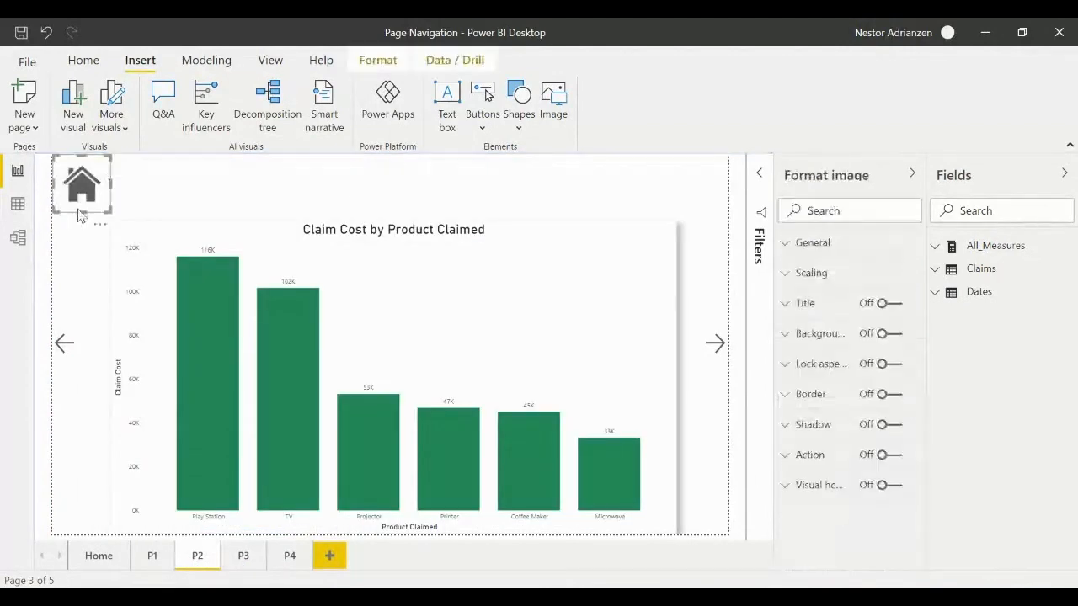
pyautogui.click(150, 560)
pyautogui.hotkey('ctrl', 'v')
pyautogui.click(108, 559)
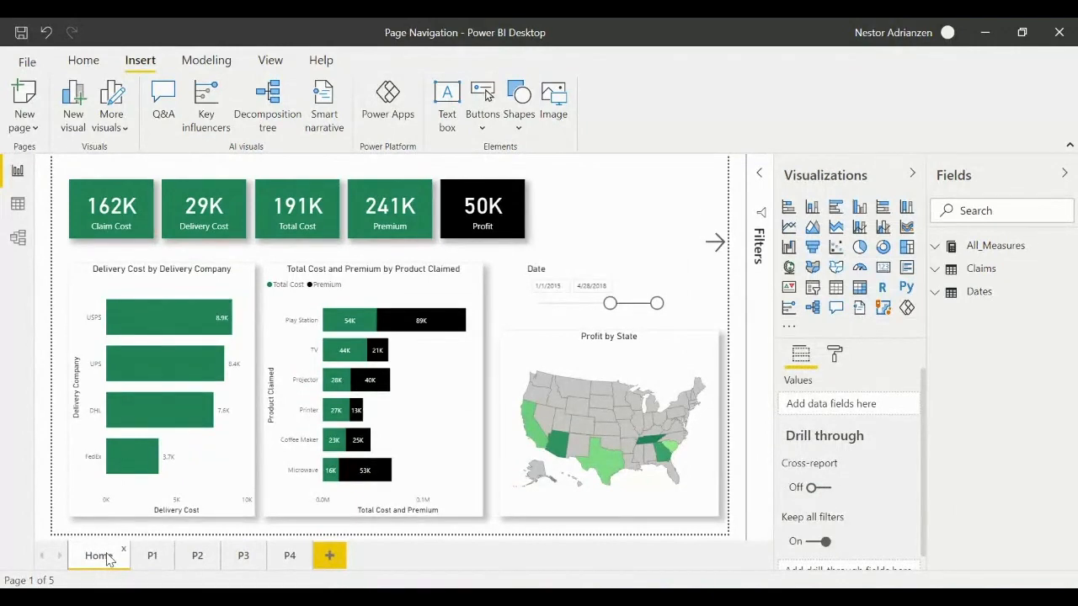
# Enable the action of P4's house image as Page navigation with destination Home, and test the link
pyautogui.click(295, 565)
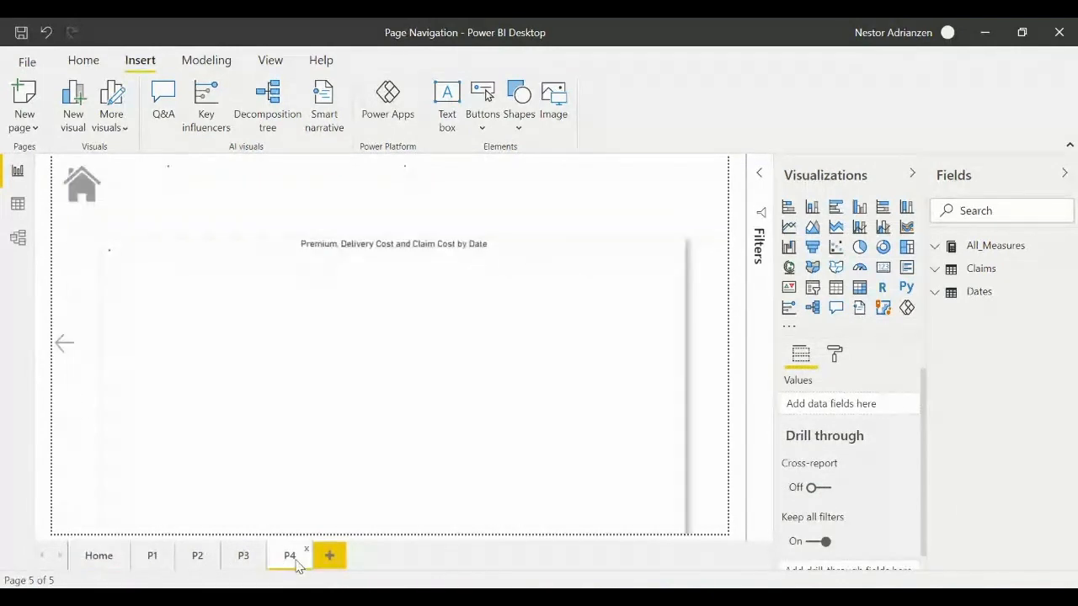
pyautogui.click(101, 198)
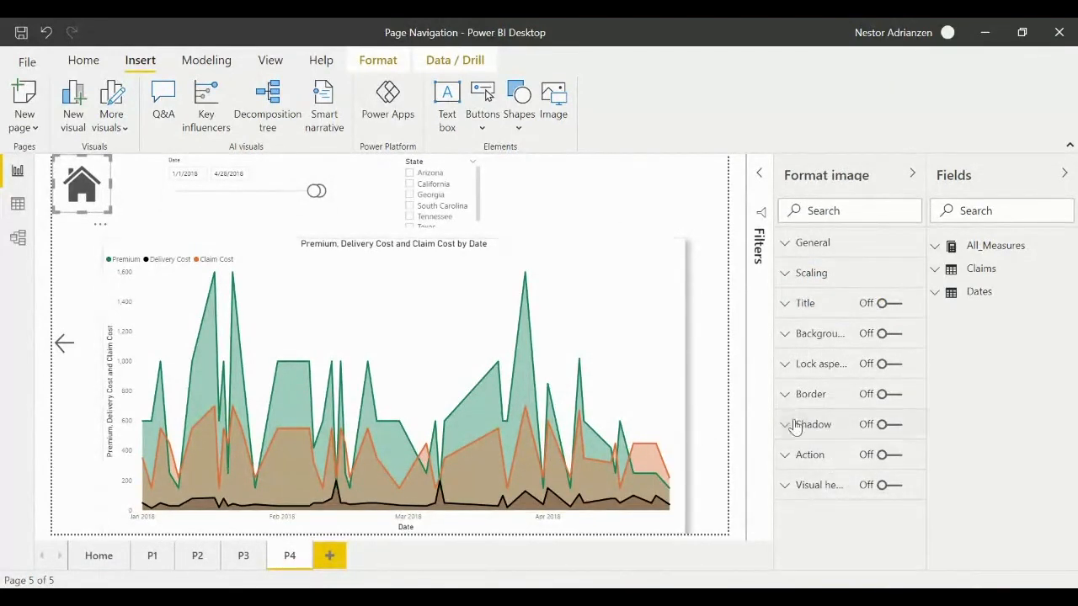
pyautogui.click(873, 457)
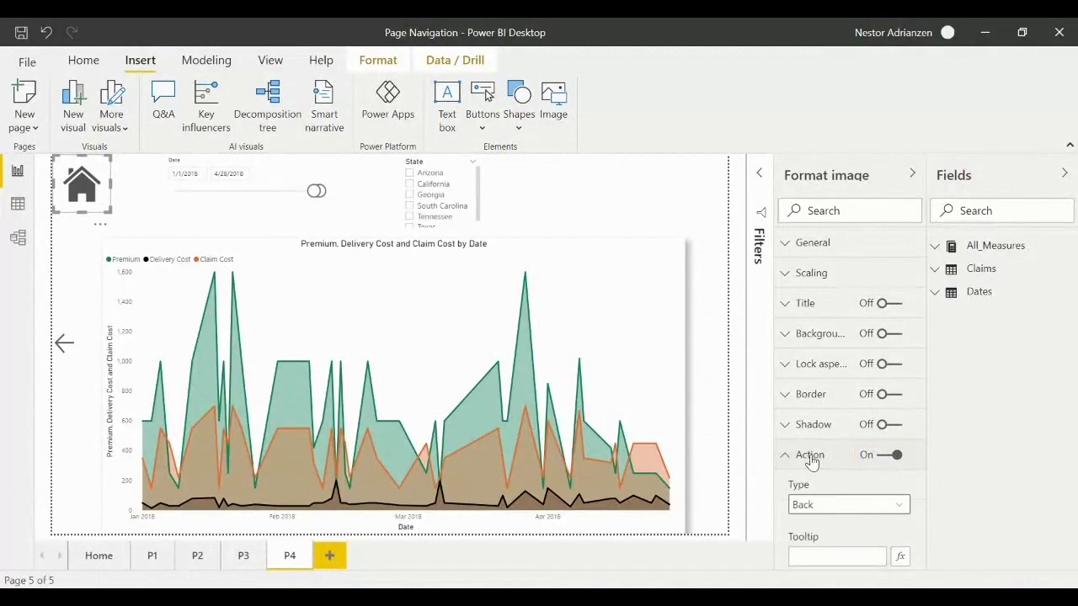
pyautogui.click(898, 439)
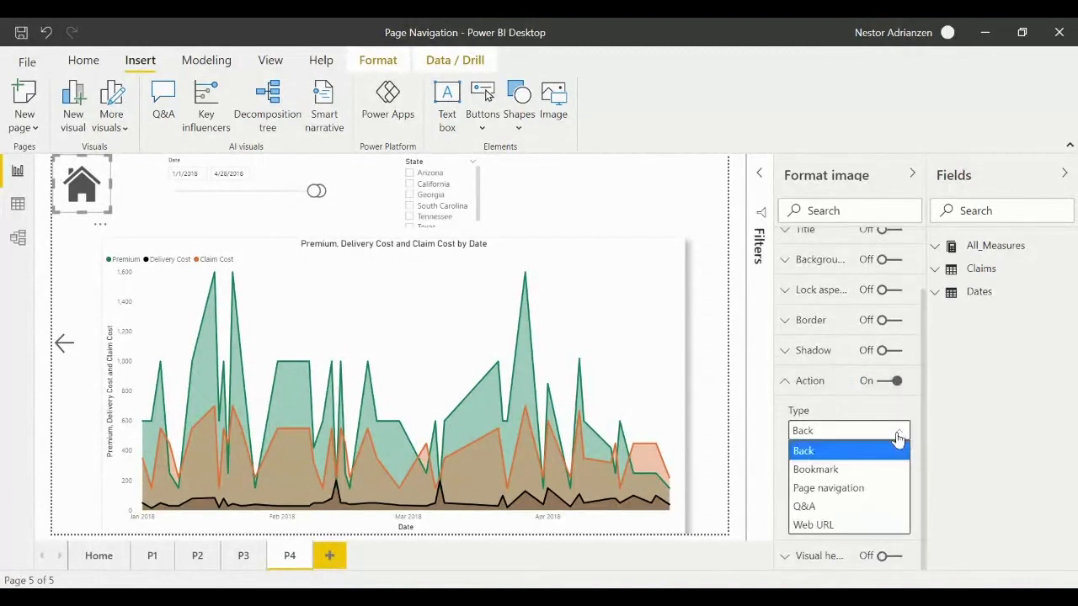
pyautogui.click(873, 497)
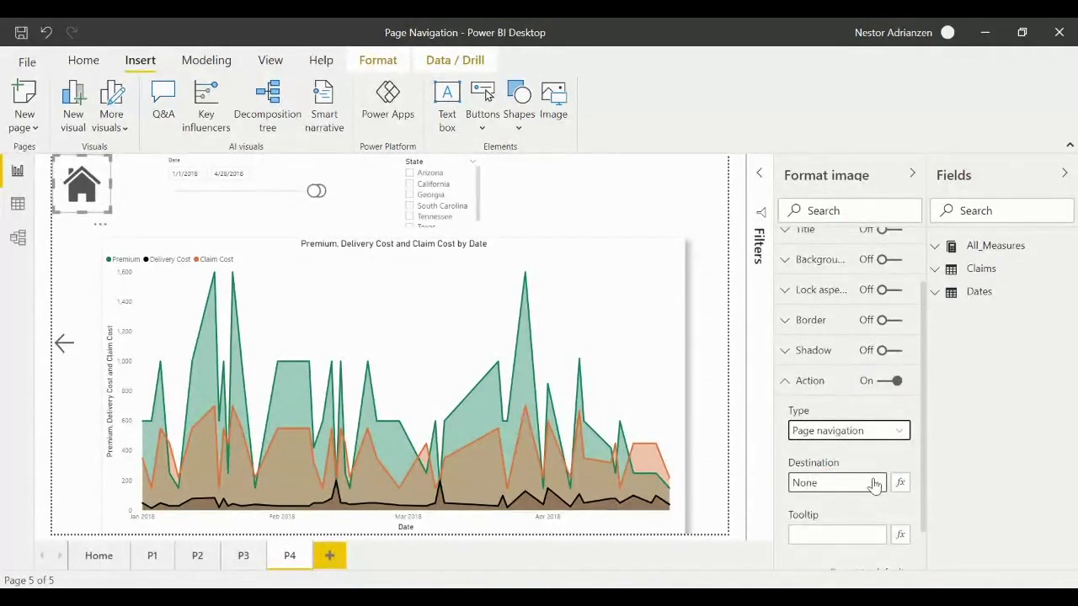
pyautogui.click(876, 482)
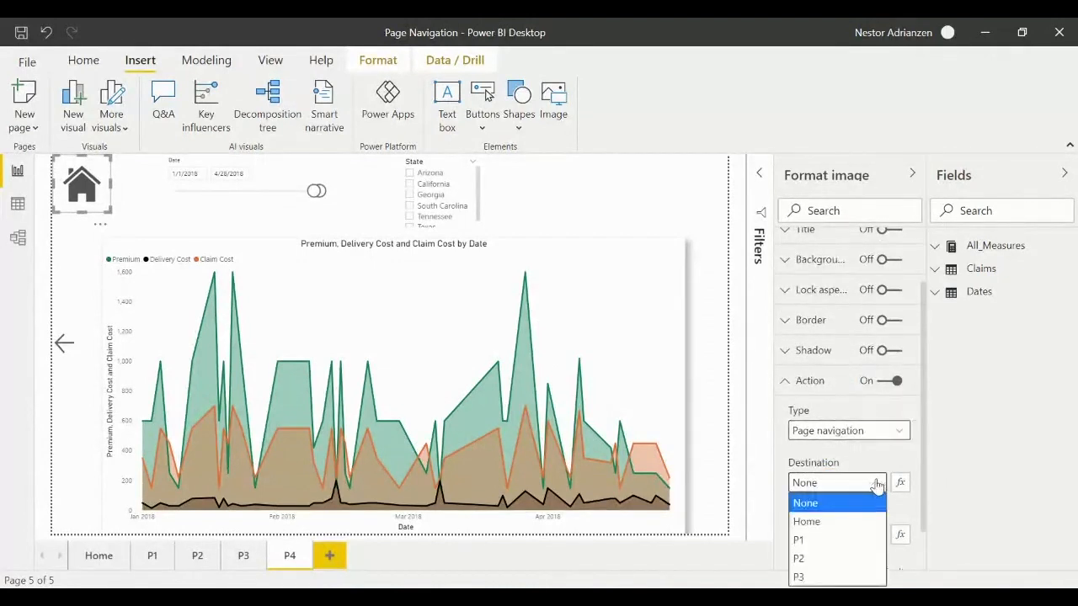
pyautogui.click(847, 522)
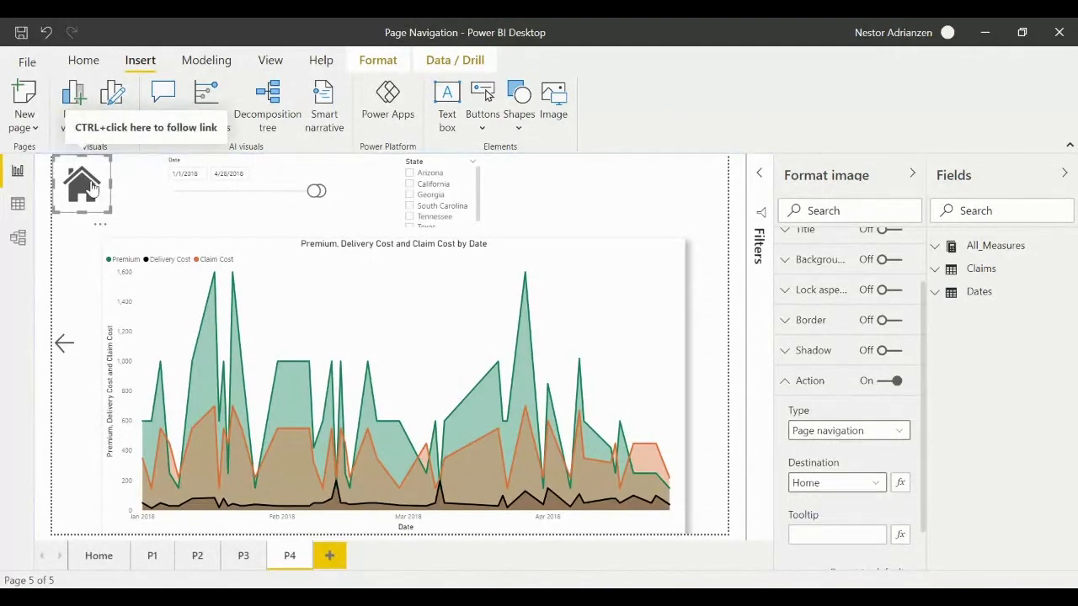
pyautogui.keyDown('ctrl'); pyautogui.click(92, 187); pyautogui.keyUp('ctrl')
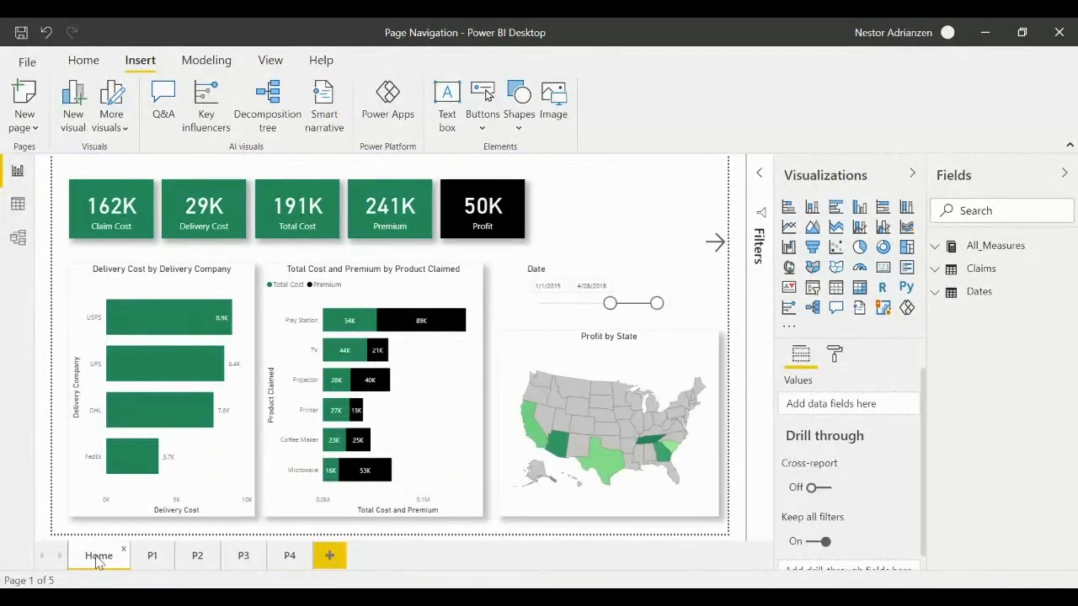
# Enable the action of P3's house image as Page navigation with destination Home, and test the link
pyautogui.click(249, 562)
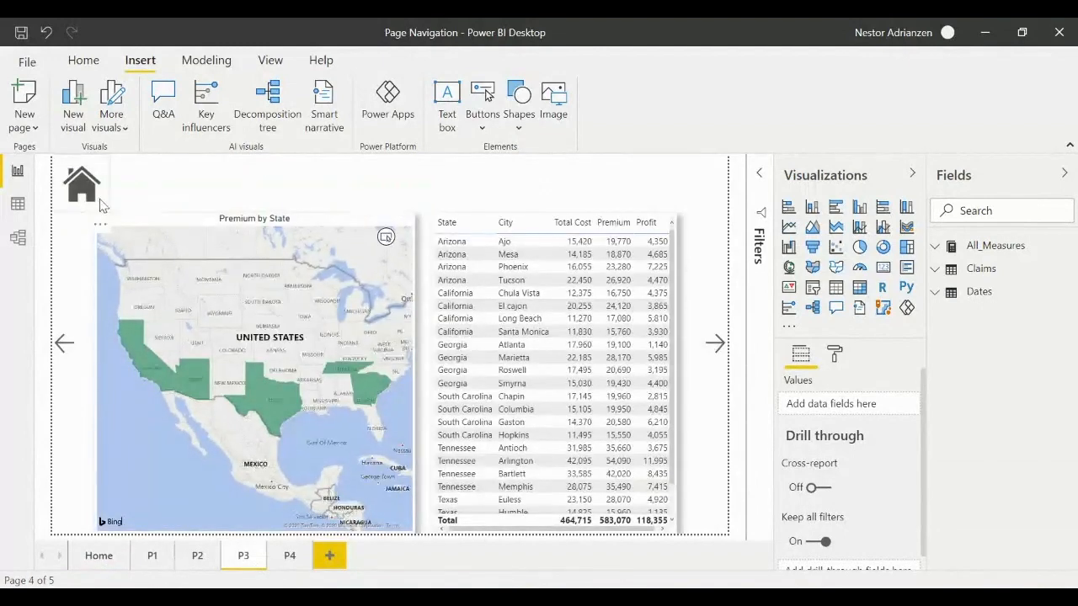
pyautogui.click(99, 202)
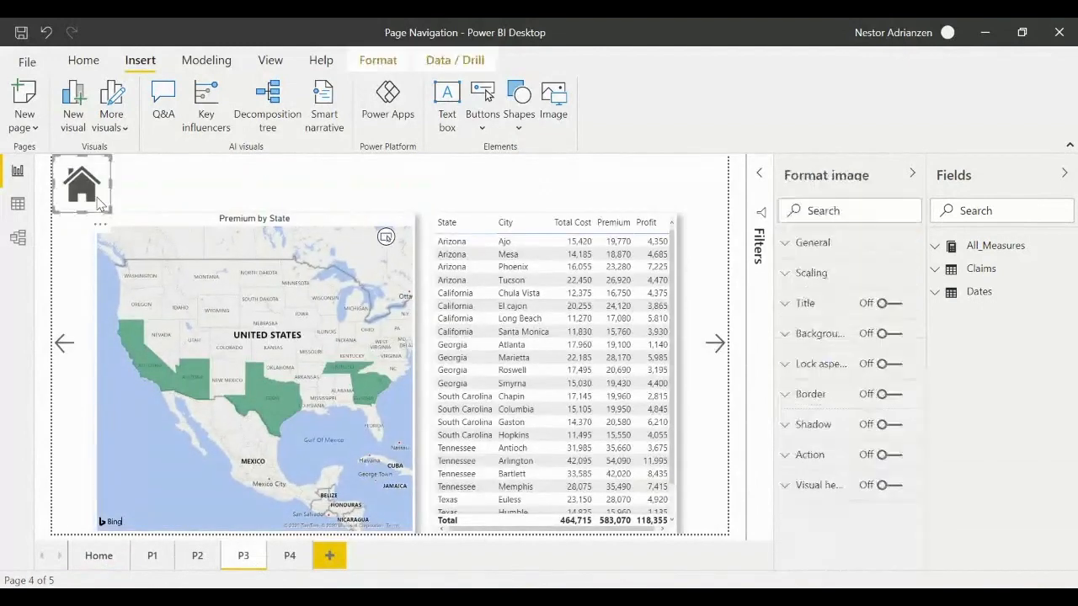
pyautogui.click(889, 455)
pyautogui.click(849, 504)
pyautogui.click(831, 446)
pyautogui.scroll(-2, 845, 481)
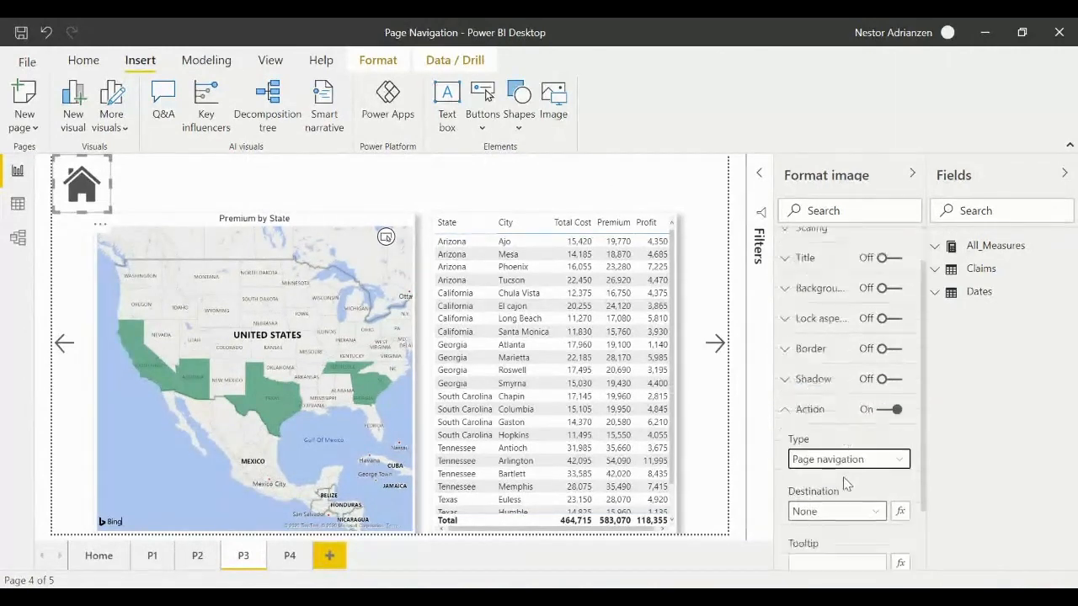
pyautogui.click(879, 465)
pyautogui.click(838, 501)
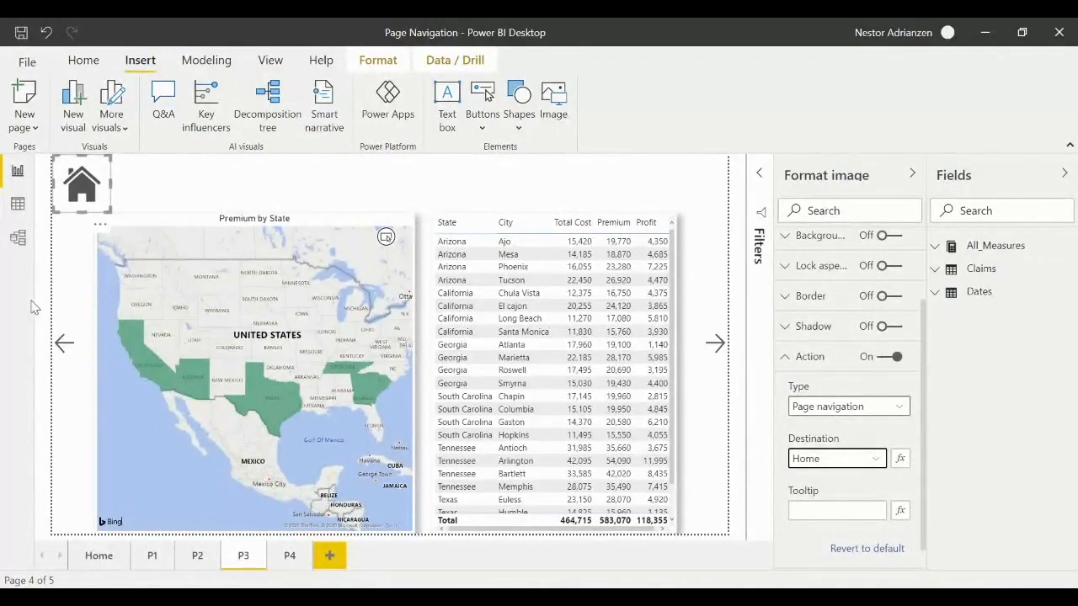
pyautogui.click(75, 283)
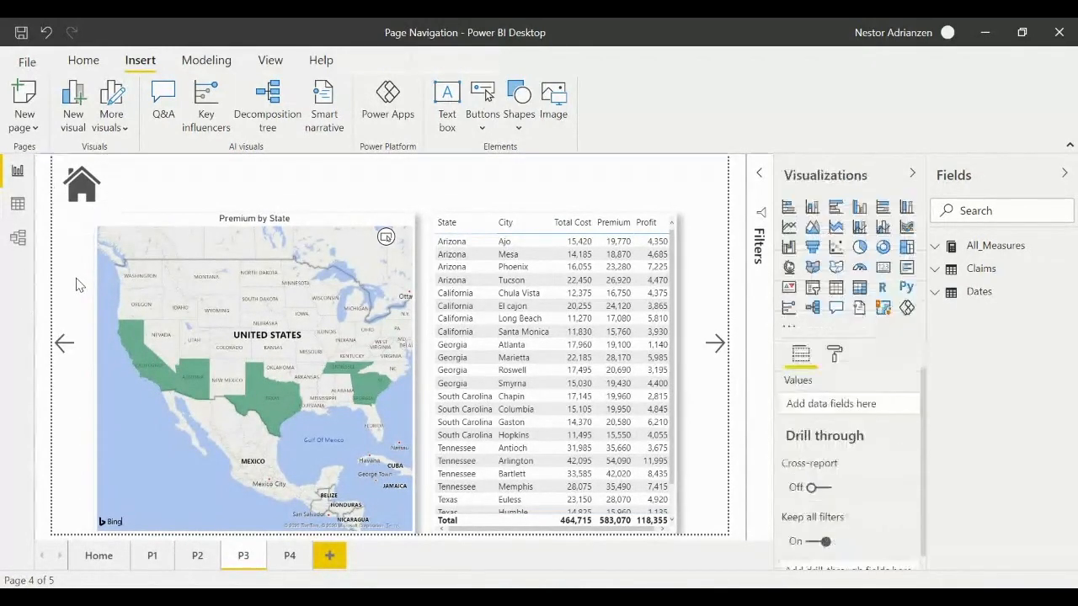
pyautogui.keyDown('ctrl'); pyautogui.click(93, 200); pyautogui.keyUp('ctrl')
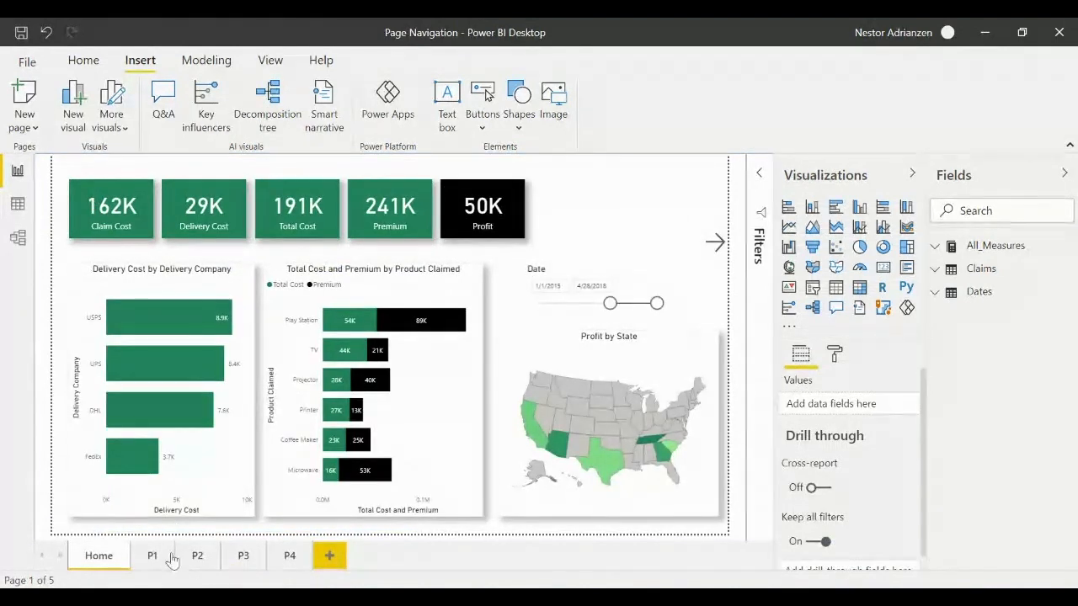
# Enable the action of P2's house image as Page navigation with destination Home, and test the link
pyautogui.click(198, 558)
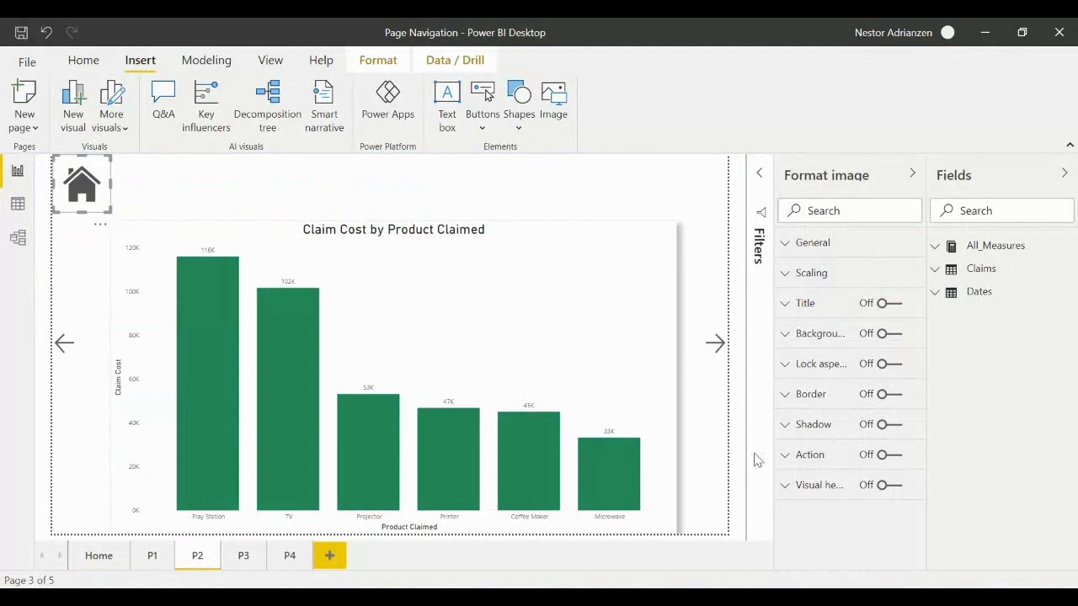
pyautogui.click(881, 454)
pyautogui.click(817, 460)
pyautogui.scroll(-1, 818, 465)
pyautogui.click(899, 431)
pyautogui.click(854, 486)
pyautogui.click(873, 489)
pyautogui.click(842, 522)
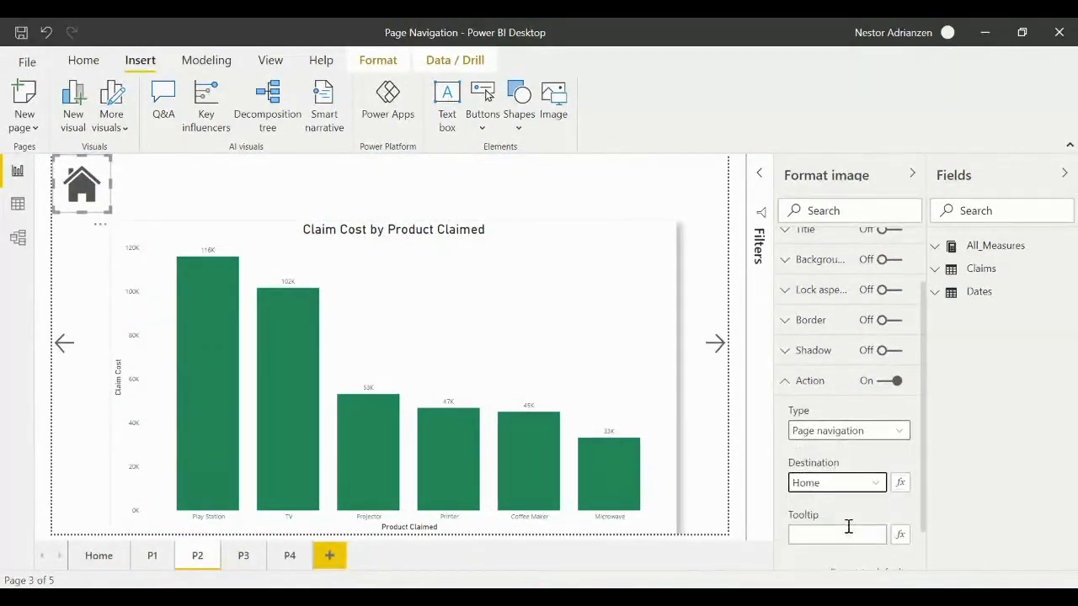
pyautogui.keyDown('ctrl'); pyautogui.click(84, 207); pyautogui.keyUp('ctrl')
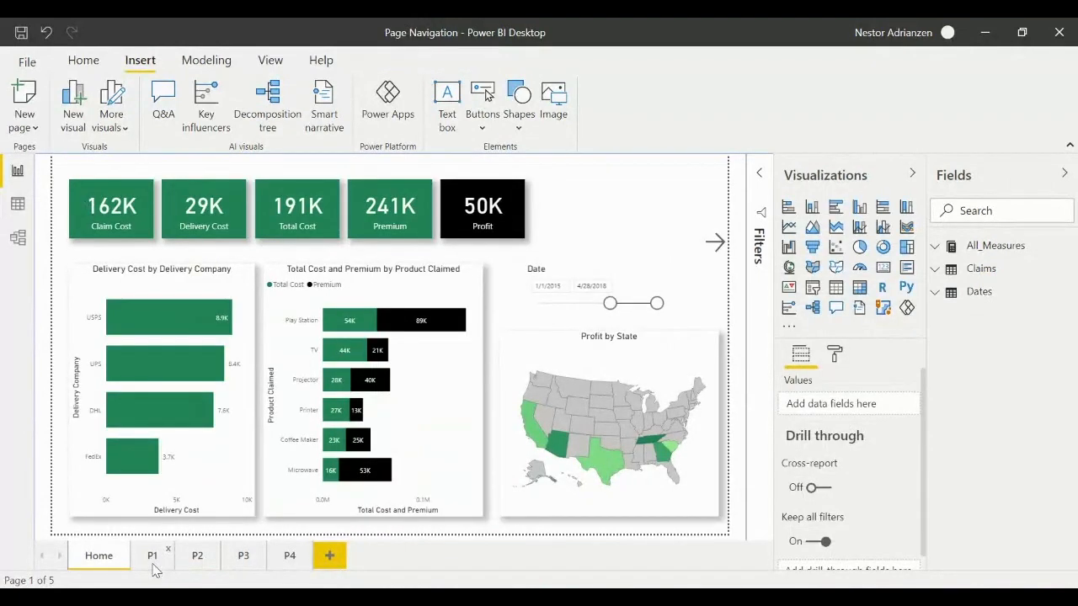
# Enable the action of P1's house image as Page navigation with destination Home, and test the link
pyautogui.click(153, 566)
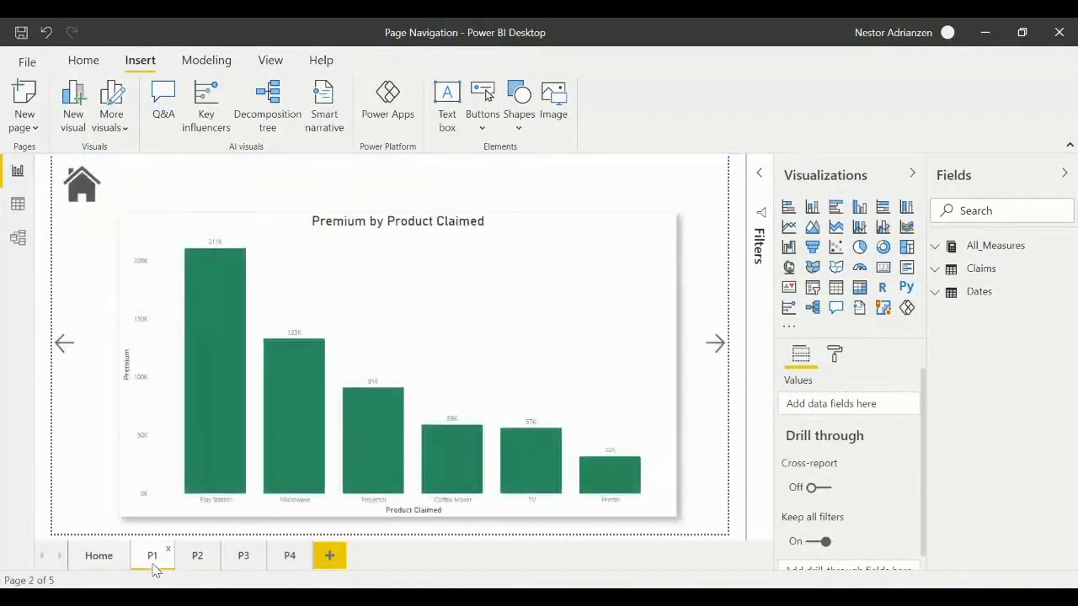
pyautogui.click(84, 200)
pyautogui.click(890, 455)
pyautogui.scroll(-2, 843, 467)
pyautogui.click(876, 435)
pyautogui.click(867, 494)
pyautogui.click(849, 489)
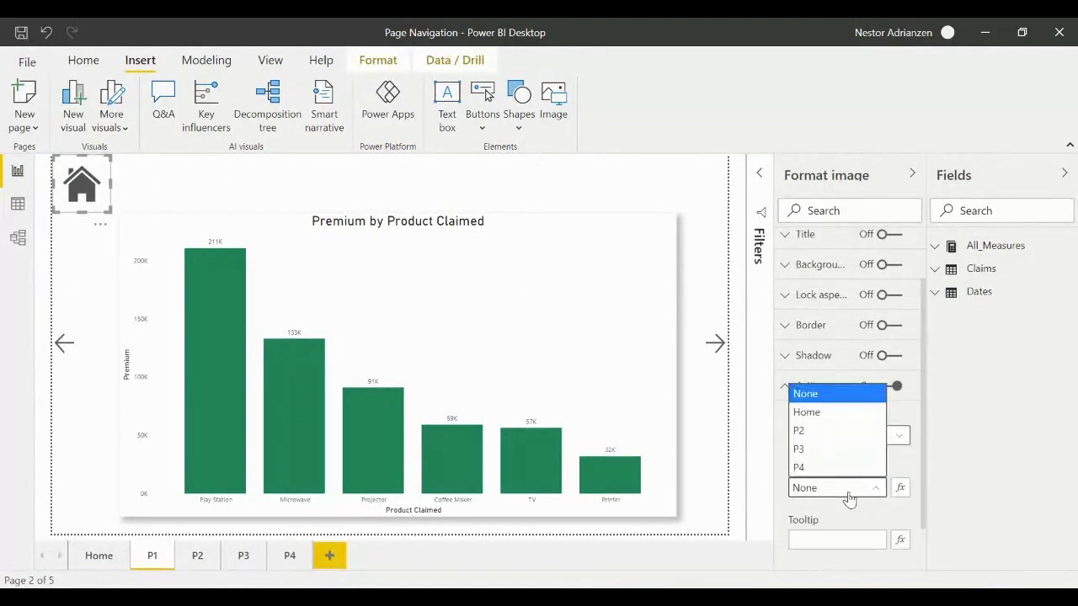
pyautogui.click(813, 413)
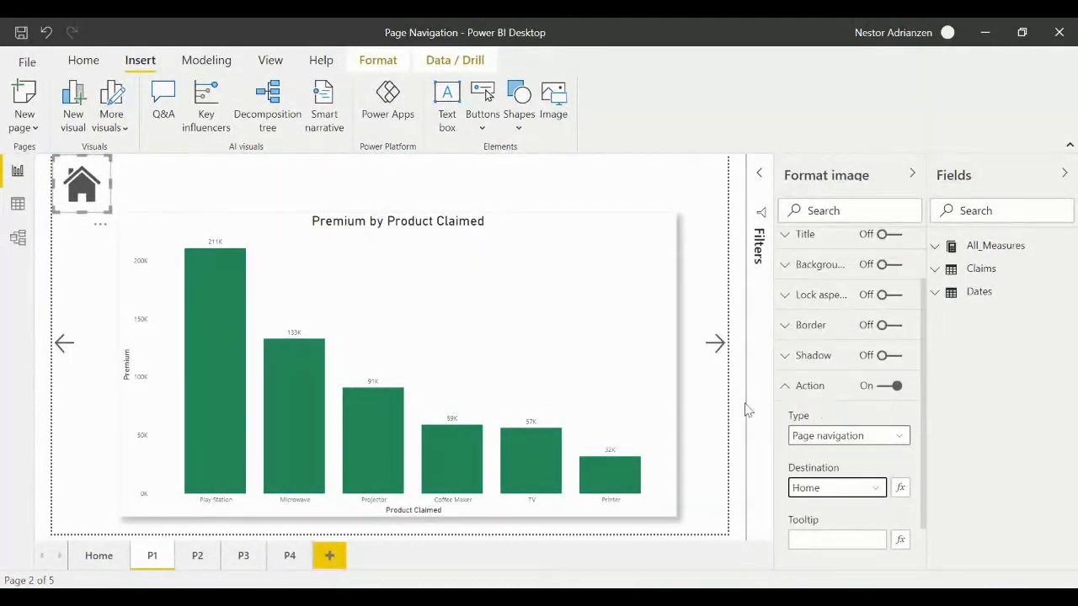
pyautogui.click(194, 189)
pyautogui.keyDown('ctrl'); pyautogui.click(103, 187); pyautogui.keyUp('ctrl')
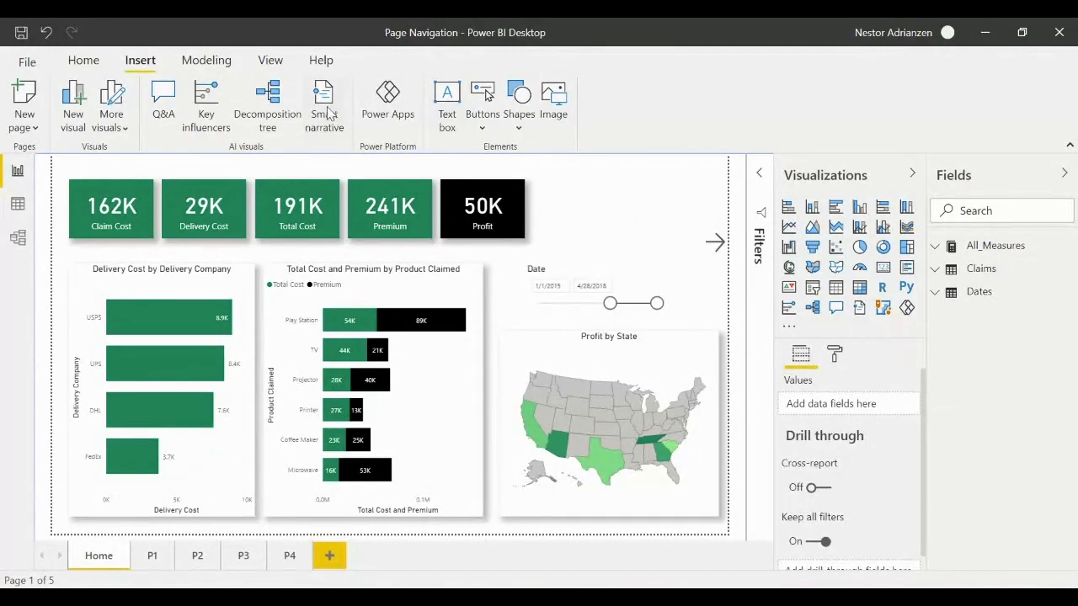
# Start a manually entered data table and name its first column "Navigate to"
pyautogui.click(83, 62)
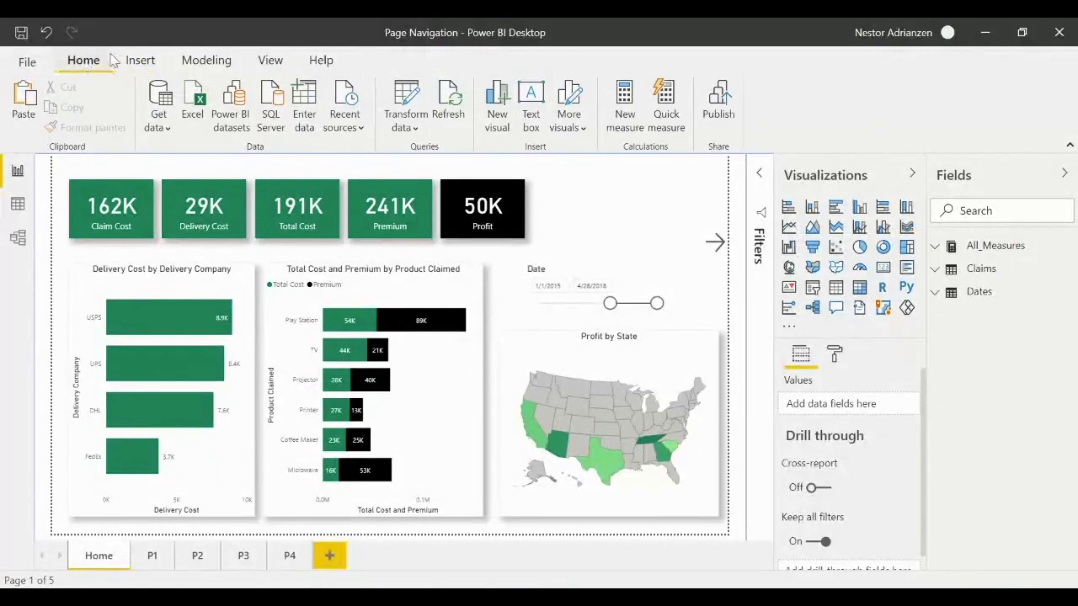
pyautogui.click(303, 101)
pyautogui.doubleClick(284, 87)
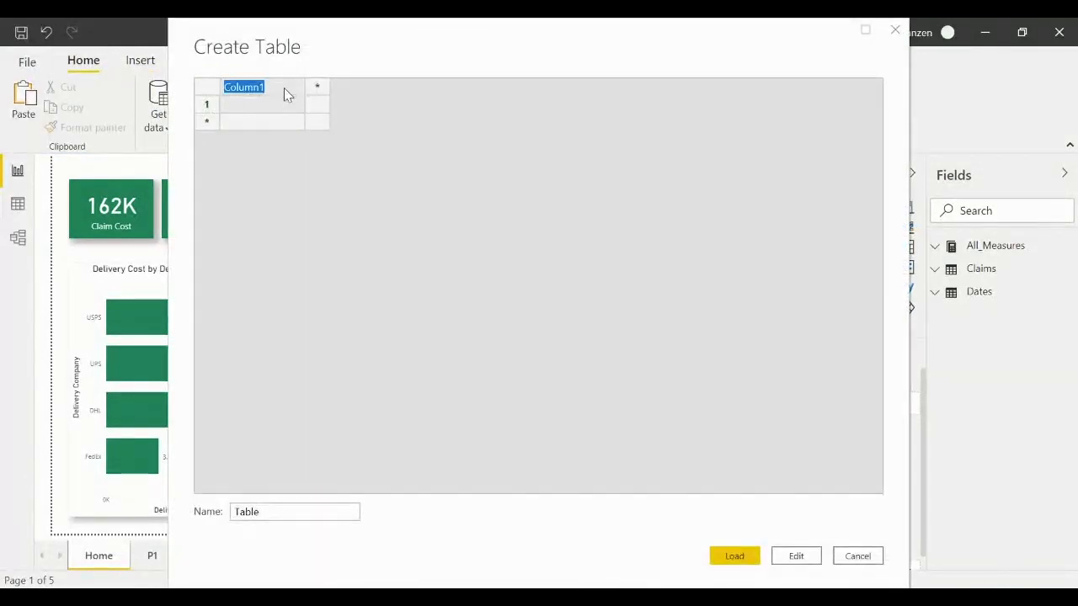
pyautogui.write('Navigate to')
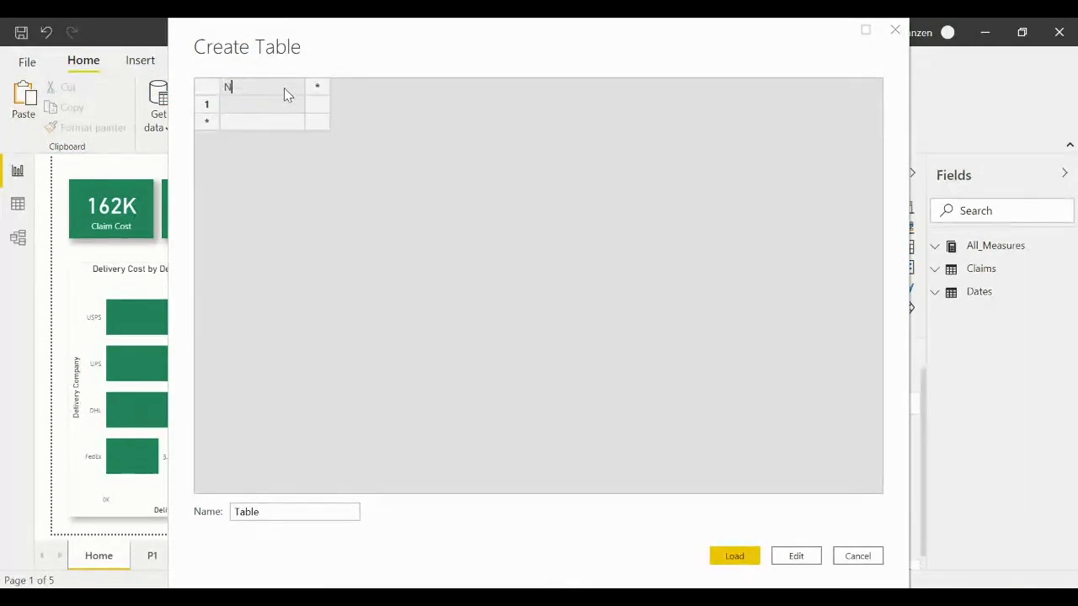
# Fill the "Navigate to" column with the rows Home, P1, P2, P3 and P4
pyautogui.click(258, 105)
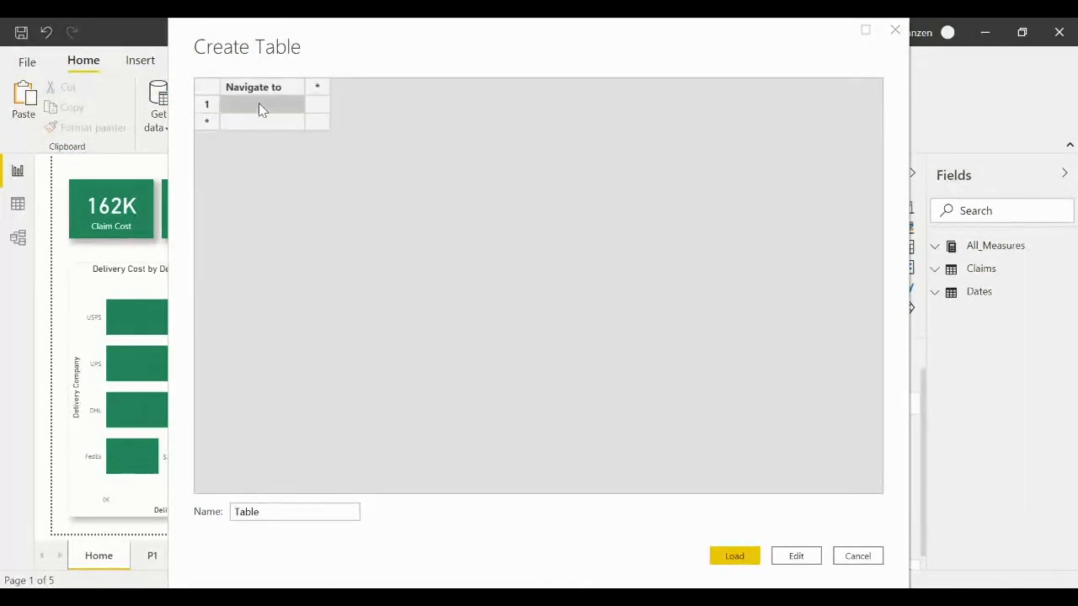
pyautogui.write('Home')
pyautogui.press('Return')
pyautogui.write('P1')
pyautogui.press('Return')
pyautogui.write('P2')
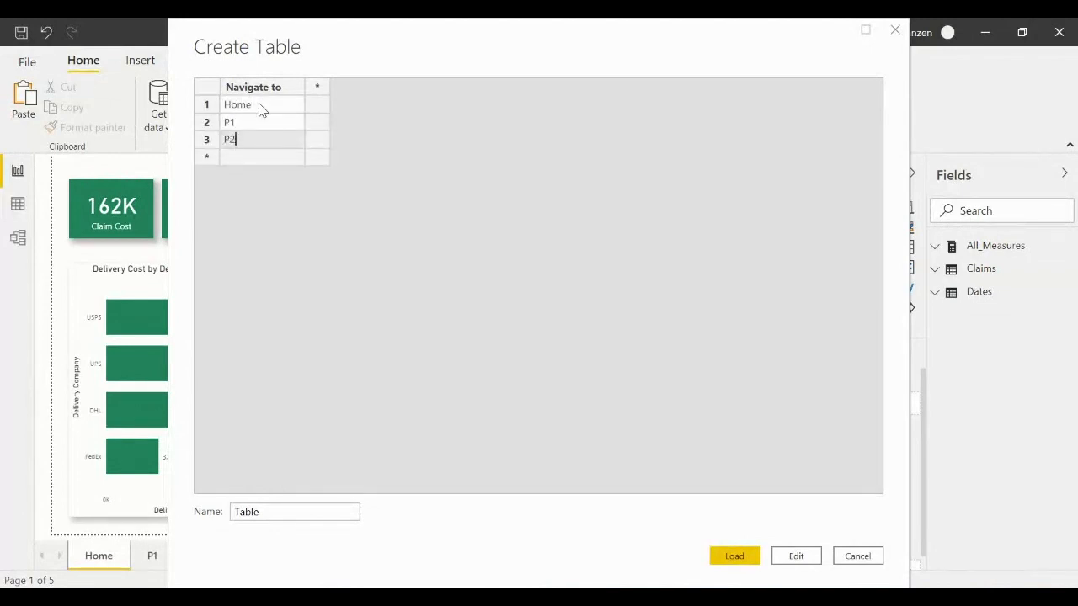
pyautogui.press('Return')
pyautogui.write('P3')
pyautogui.press('Return')
pyautogui.write('P4')
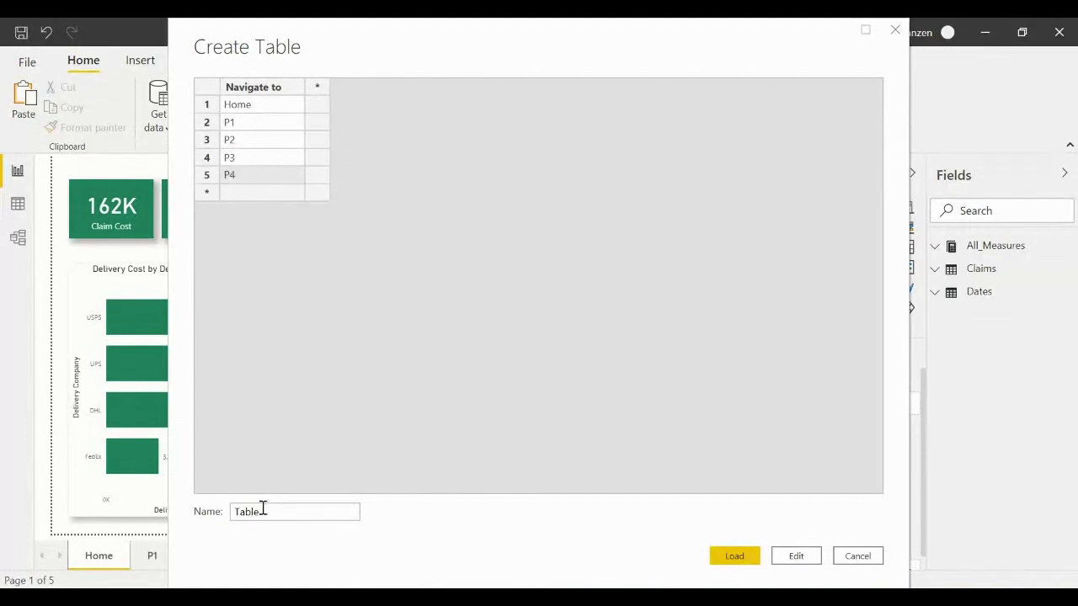
# Name the new table "Page Navigation" and load it into the model
pyautogui.moveTo(265, 510); pyautogui.dragTo(219, 512)
pyautogui.write('P')
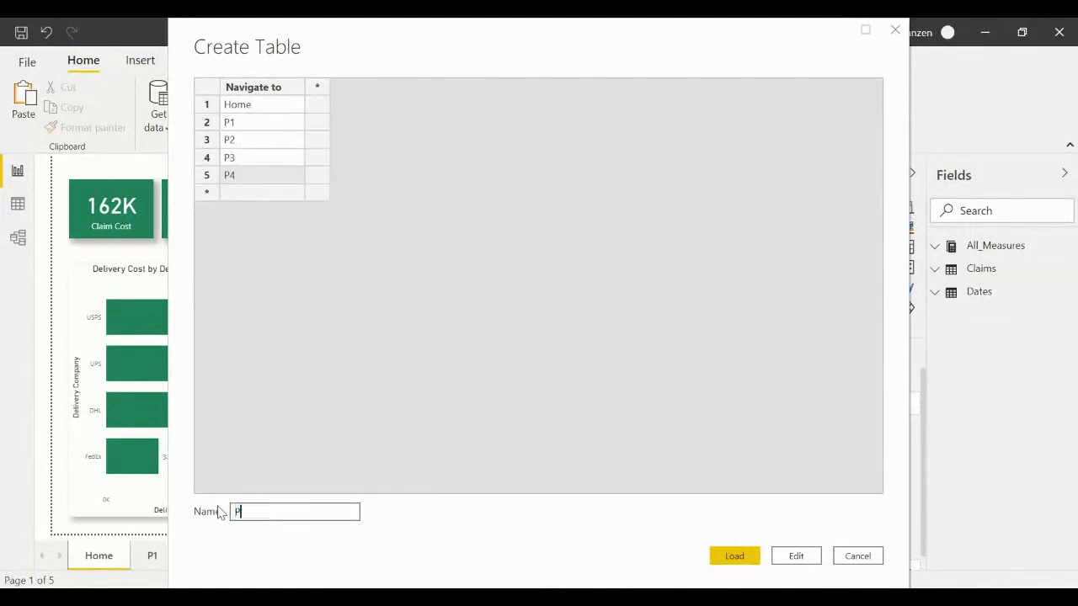
pyautogui.write('age Navigation')
pyautogui.click(732, 553)
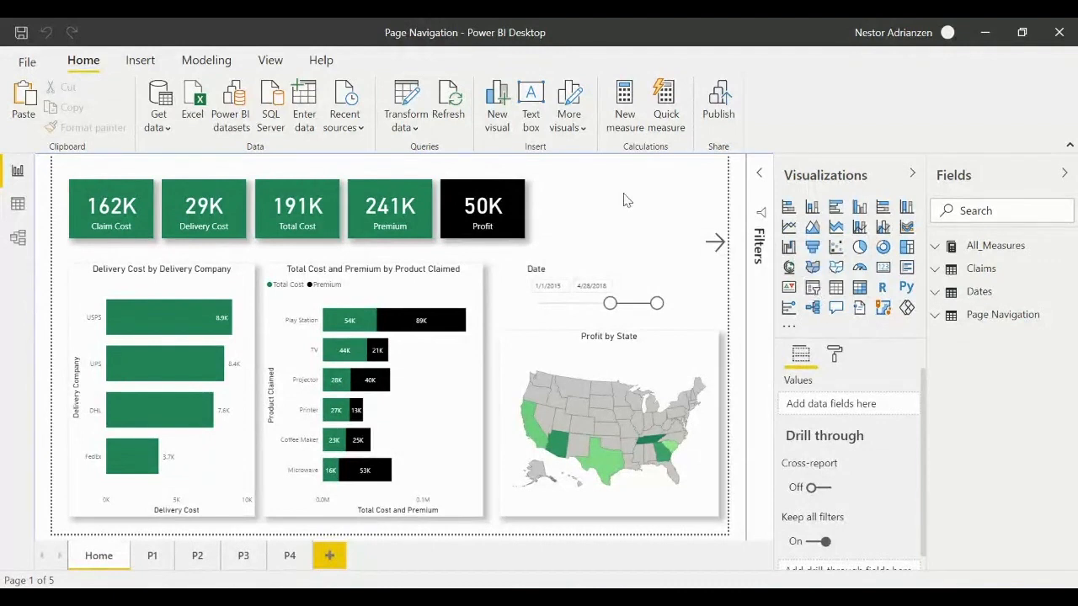
# Add a slicer of the "Navigate to" field to the Home page and place it beside the Profit card
pyautogui.click(813, 289)
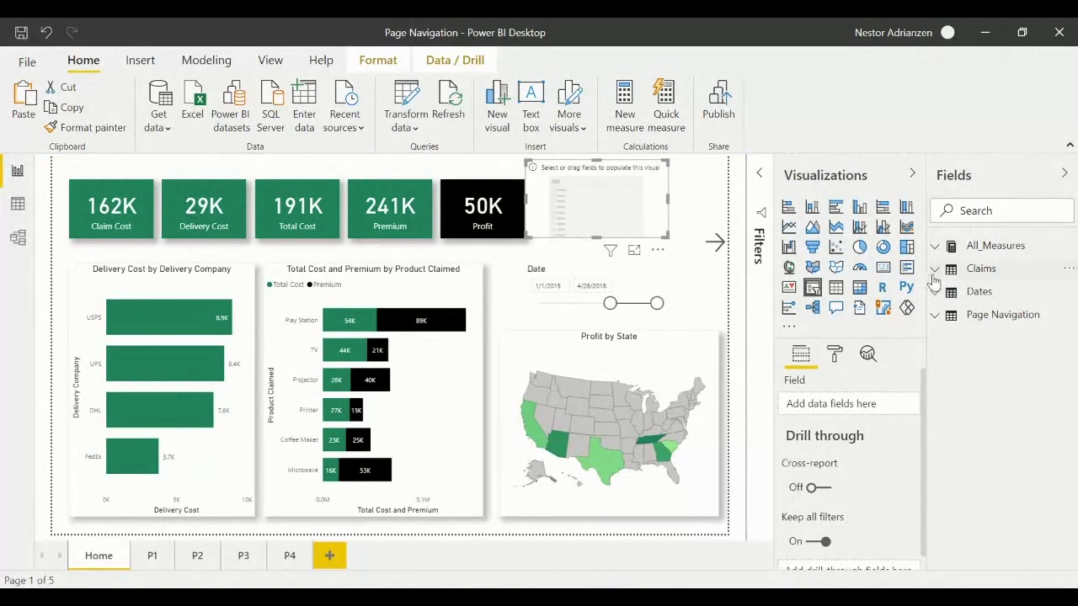
pyautogui.click(989, 324)
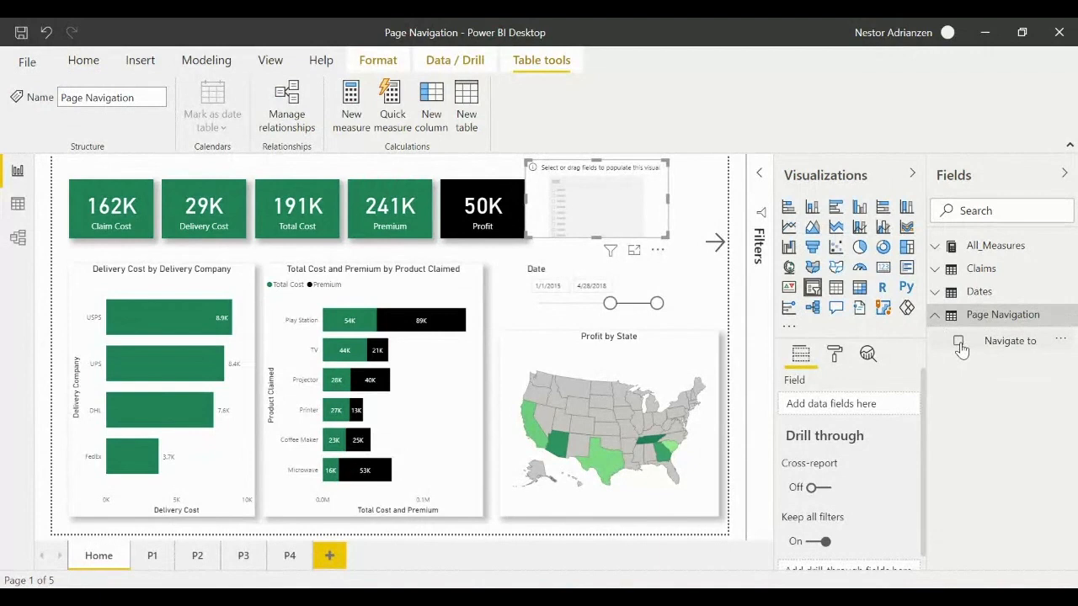
pyautogui.click(959, 341)
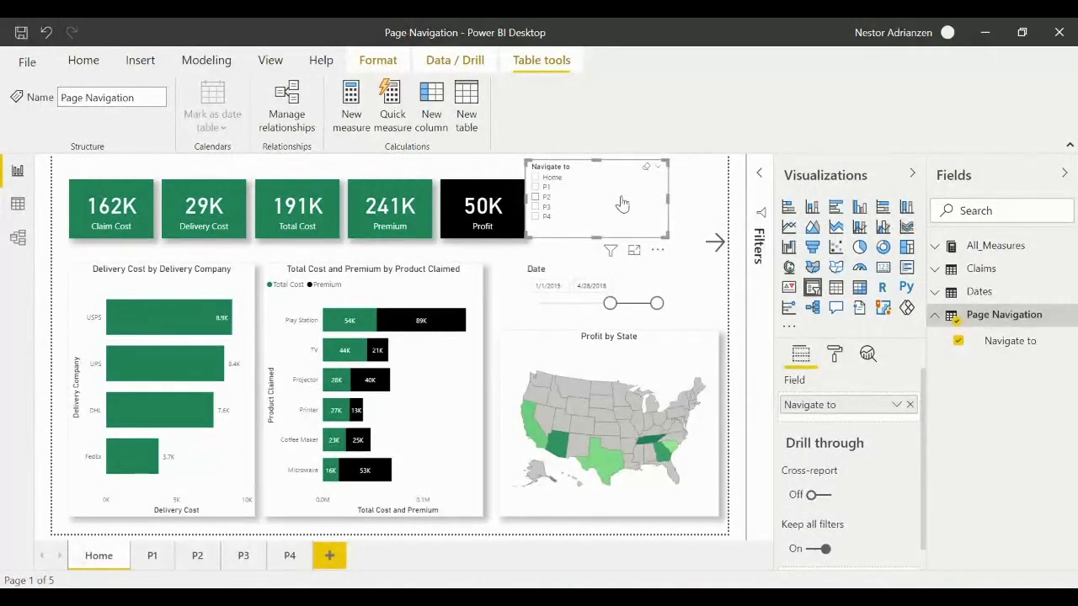
pyautogui.moveTo(619, 168); pyautogui.dragTo(667, 183)
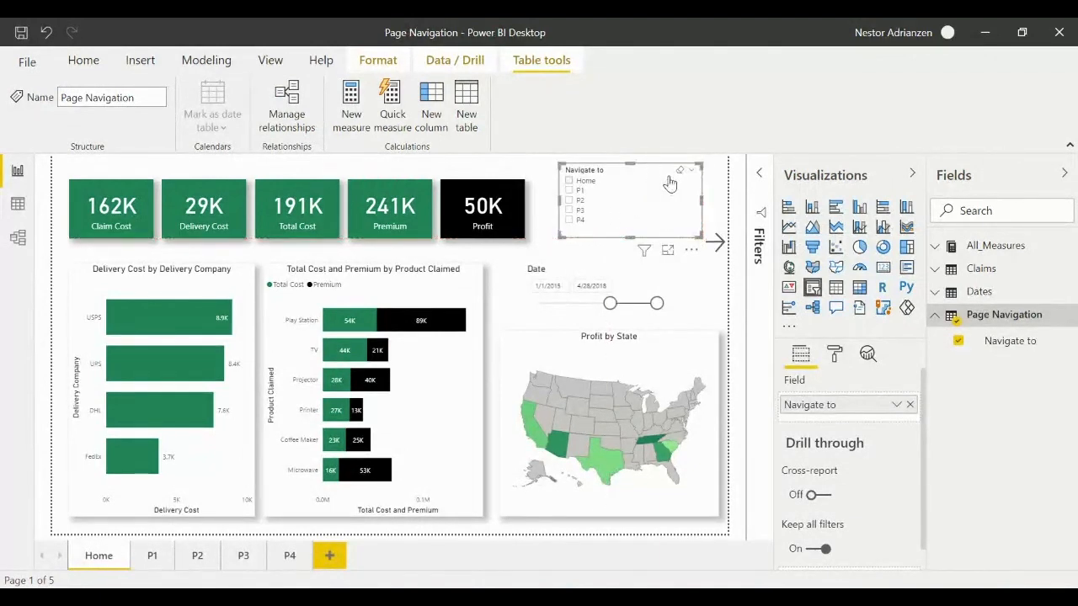
# Change the "Navigate to" slicer to a dropdown and enable Single select for it
pyautogui.click(693, 171)
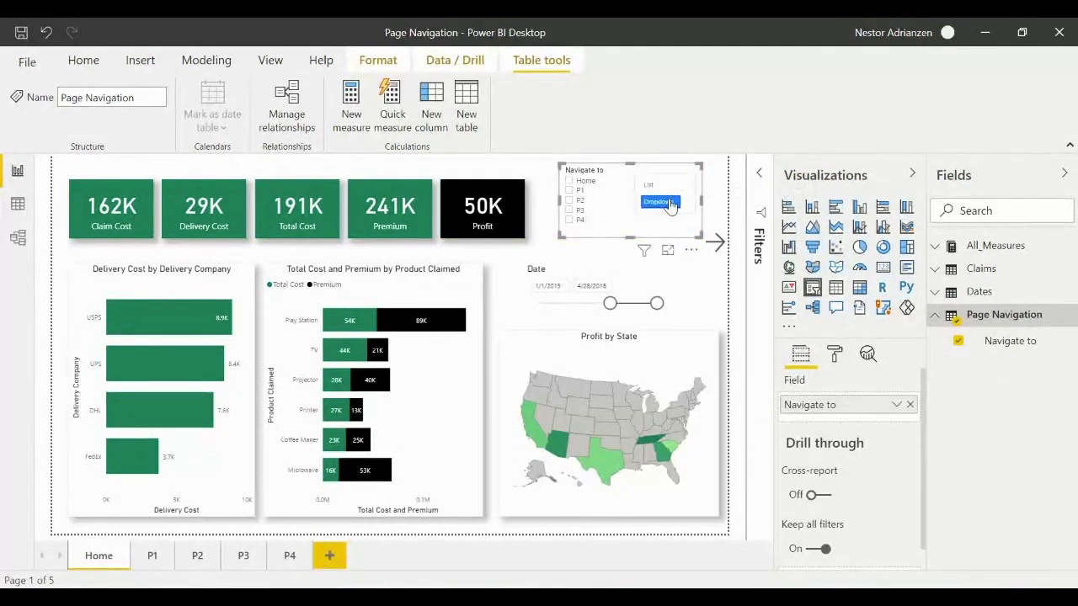
pyautogui.click(671, 203)
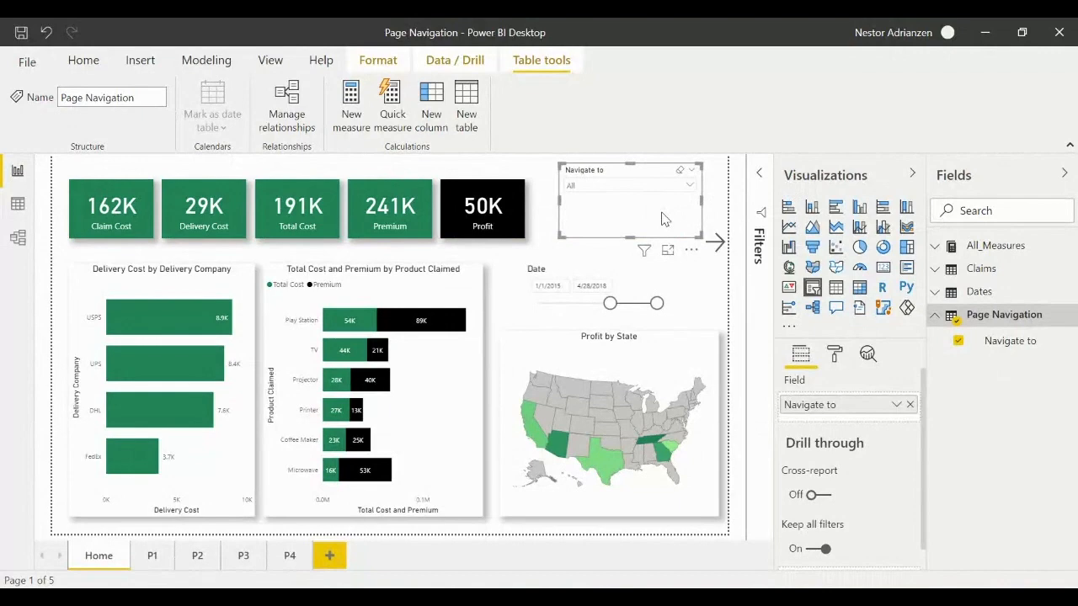
pyautogui.moveTo(649, 171); pyautogui.dragTo(640, 171)
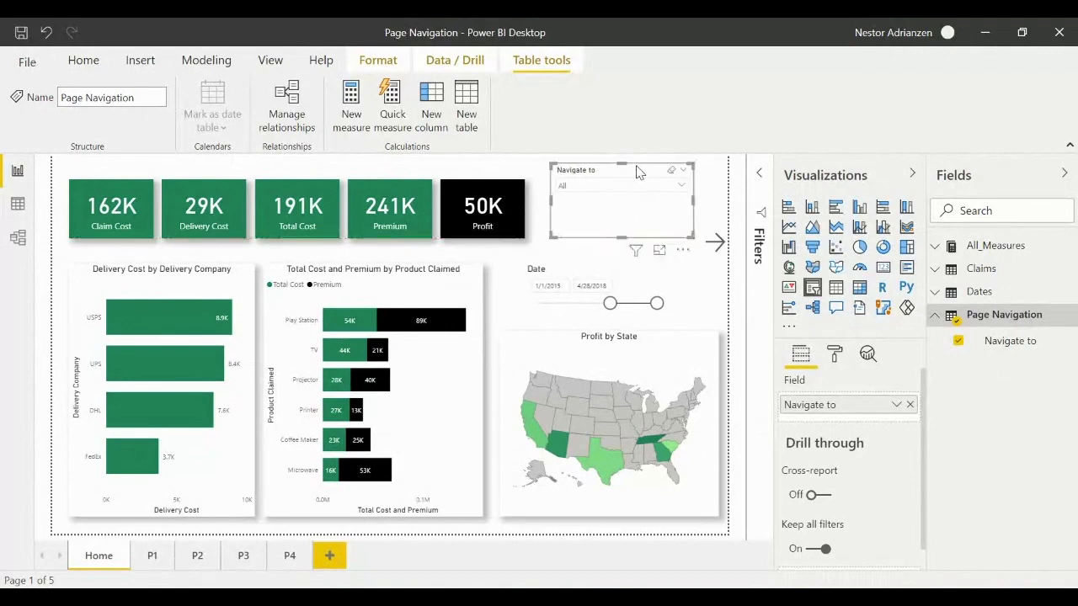
pyautogui.click(836, 355)
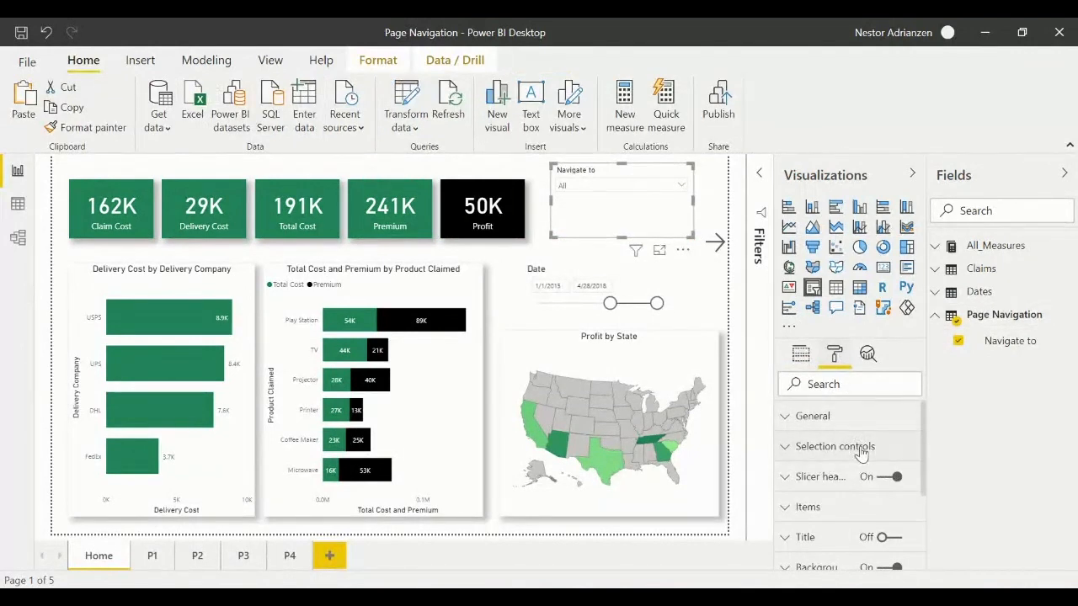
pyautogui.click(838, 448)
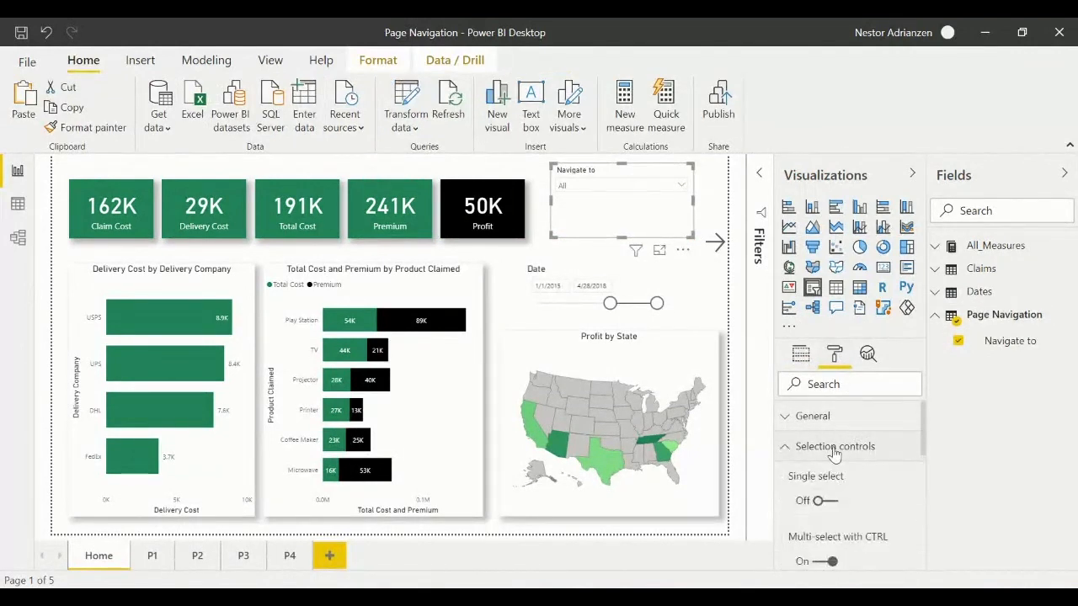
pyautogui.click(822, 502)
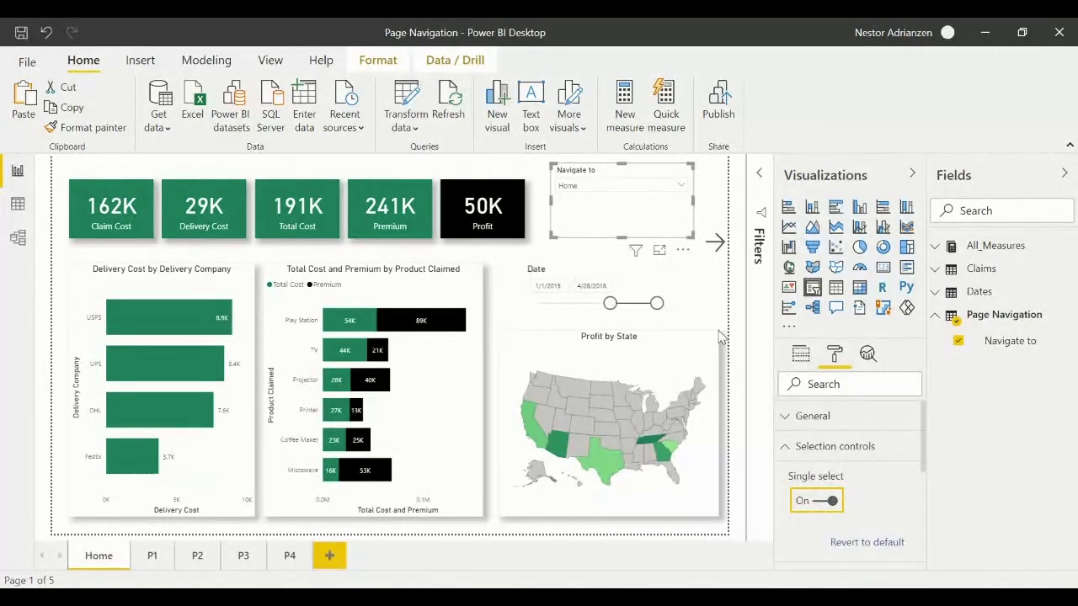
pyautogui.click(576, 253)
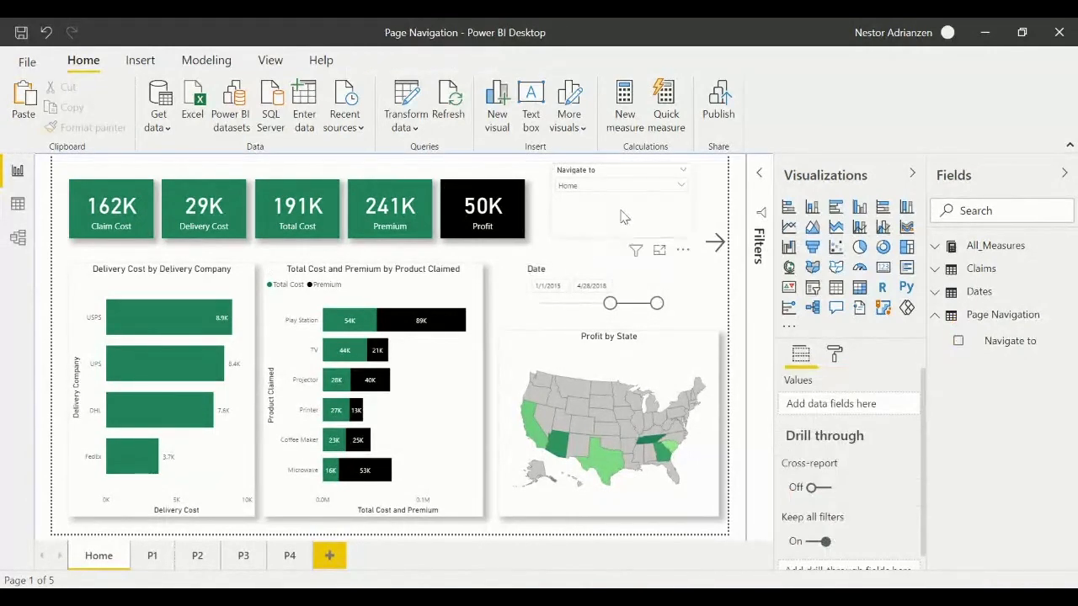
# Reduce the height of the "Navigate to" slicer and enlarge the text of its items
pyautogui.click(628, 215)
pyautogui.moveTo(620, 234); pyautogui.dragTo(630, 221)
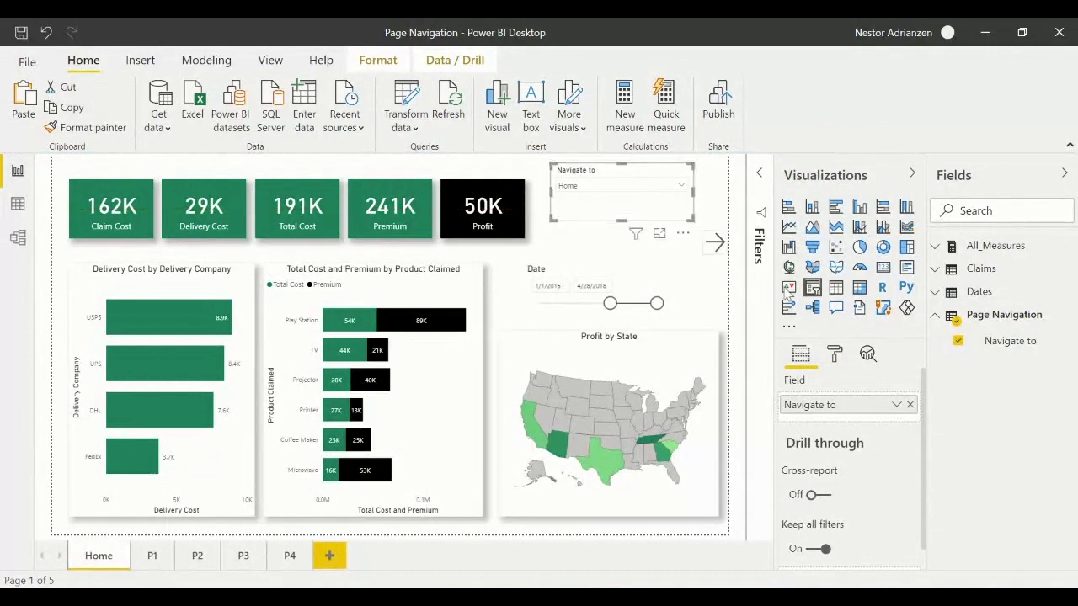
pyautogui.click(834, 352)
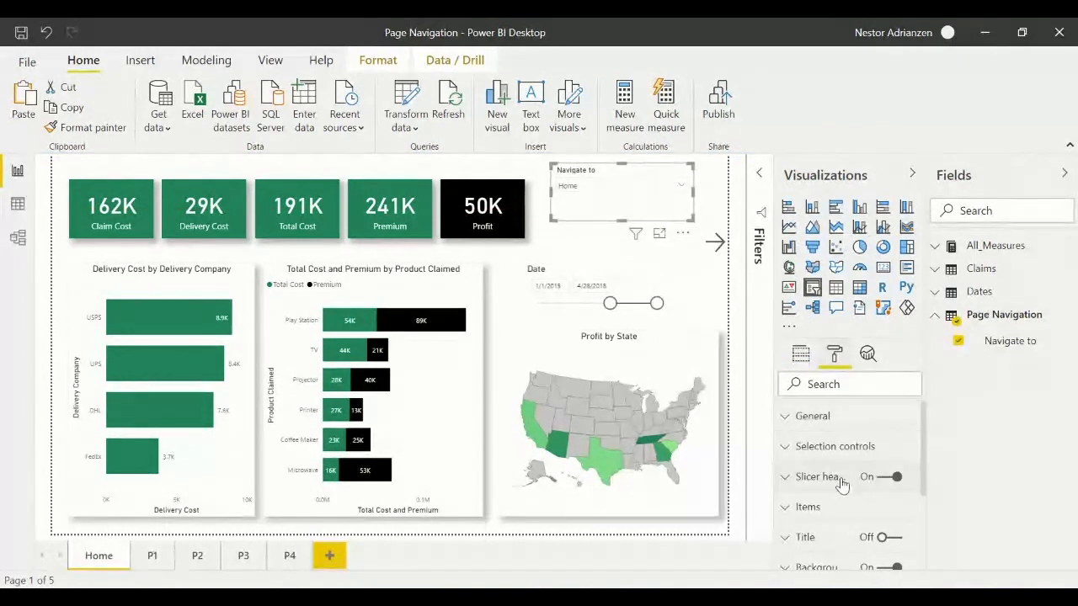
pyautogui.click(834, 510)
pyautogui.scroll(-3, 834, 505)
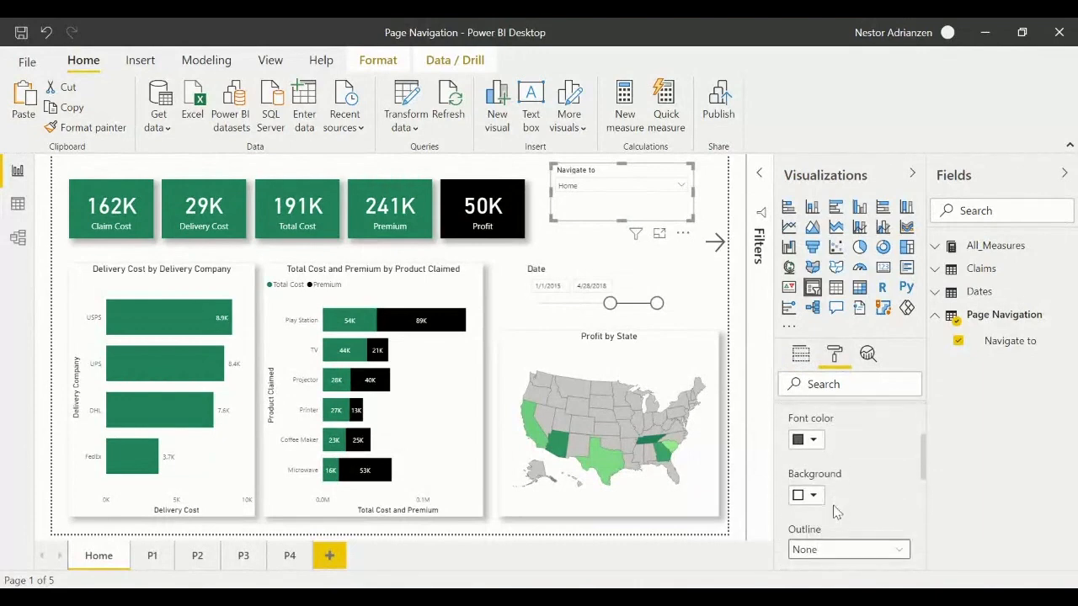
pyautogui.click(594, 248)
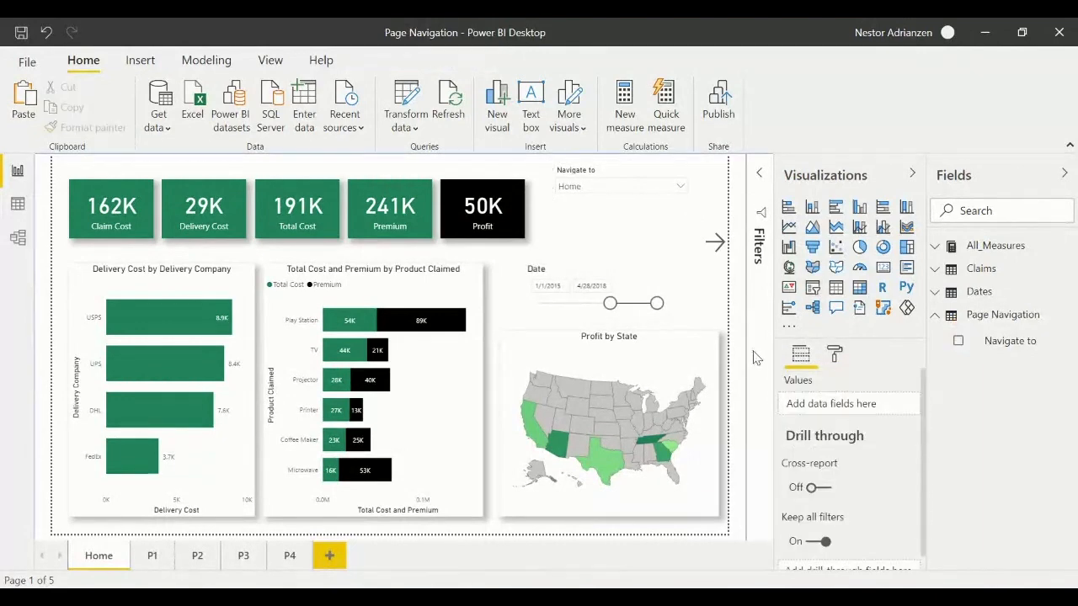
# Turn off the slicer's header and turn on its title
pyautogui.click(613, 212)
pyautogui.click(834, 354)
pyautogui.scroll(-1, 845, 522)
pyautogui.scroll(1, 845, 522)
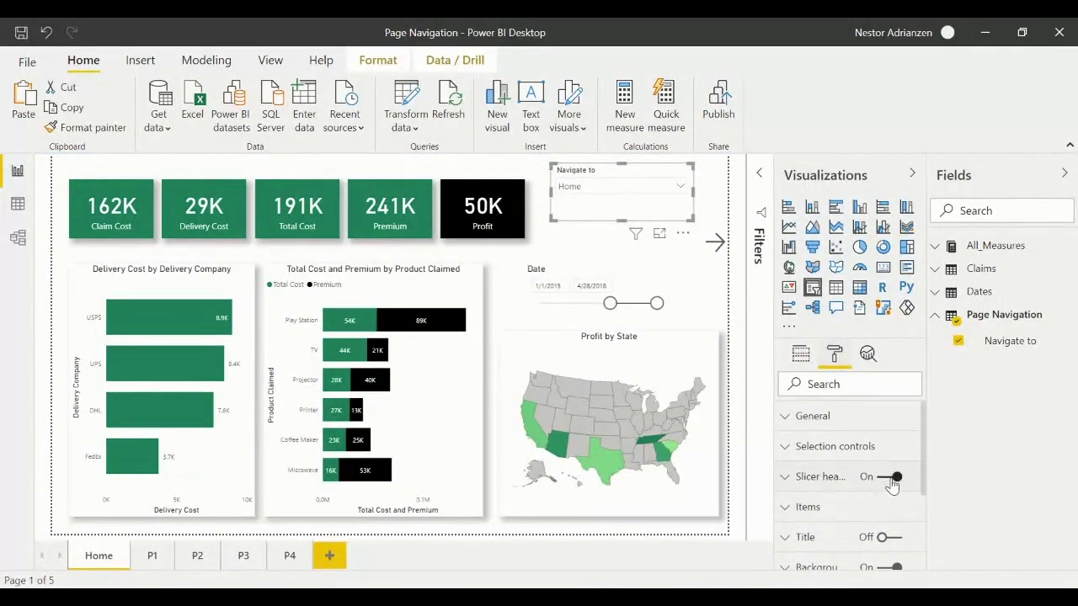
pyautogui.click(893, 479)
pyautogui.click(865, 539)
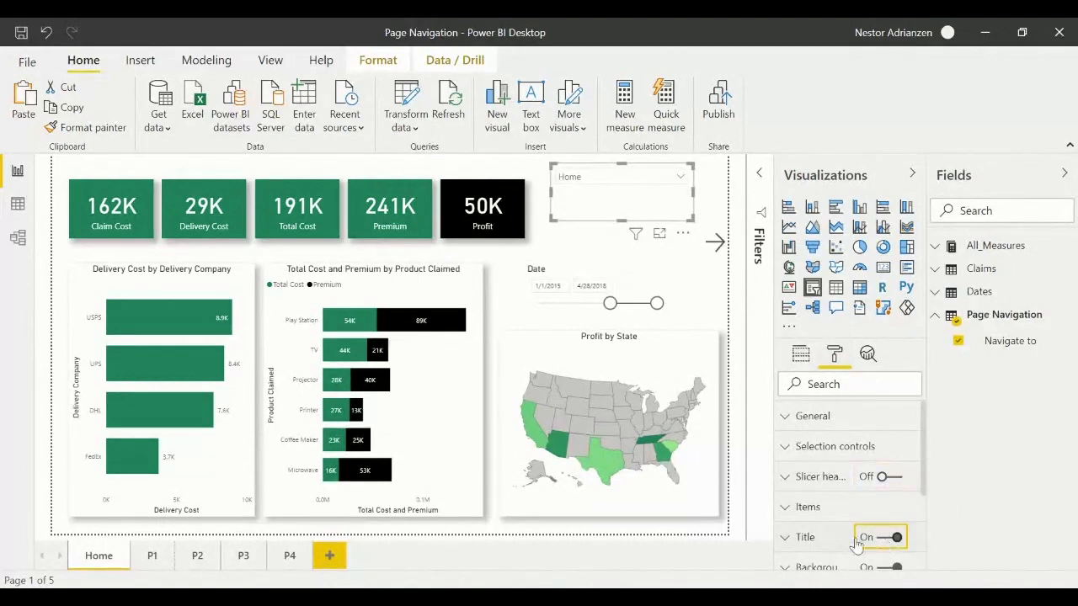
# Set the slicer's title text to "Page Navigation"
pyautogui.click(838, 539)
pyautogui.scroll(-1, 835, 539)
pyautogui.click(843, 519)
pyautogui.write('Pae')
pyautogui.write('e Navigation')
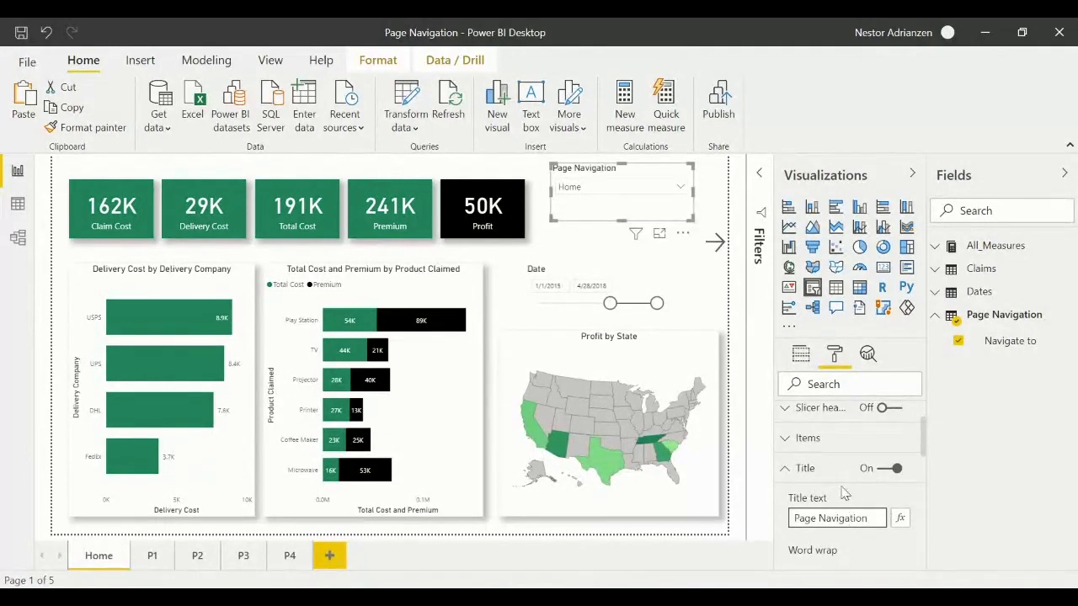
pyautogui.click(821, 468)
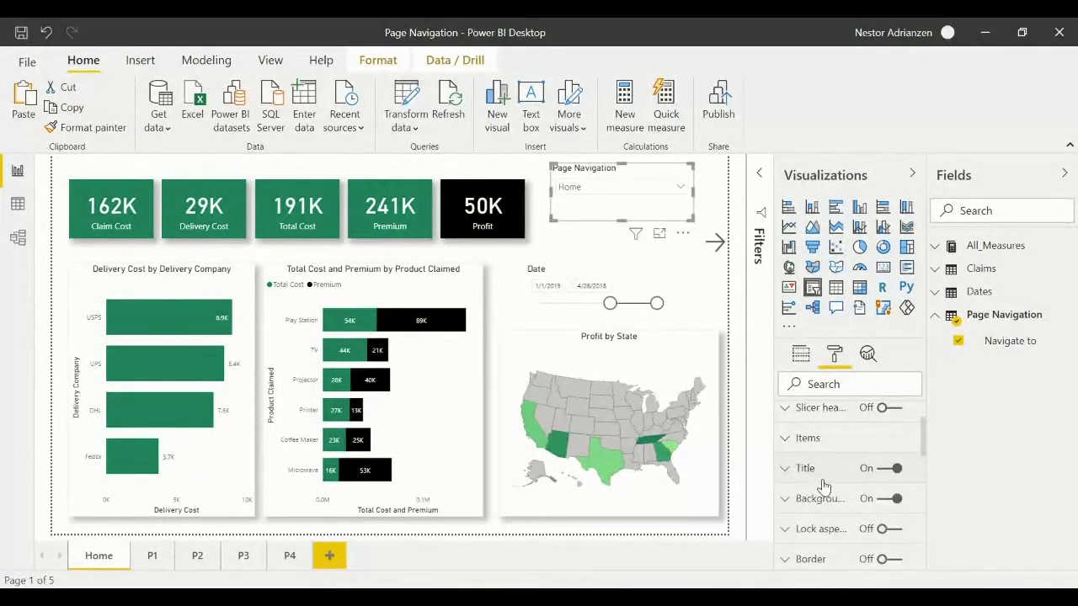
pyautogui.click(578, 246)
# Shrink the Page Navigation slicer in width and height to leave free space next to it
pyautogui.click(654, 211)
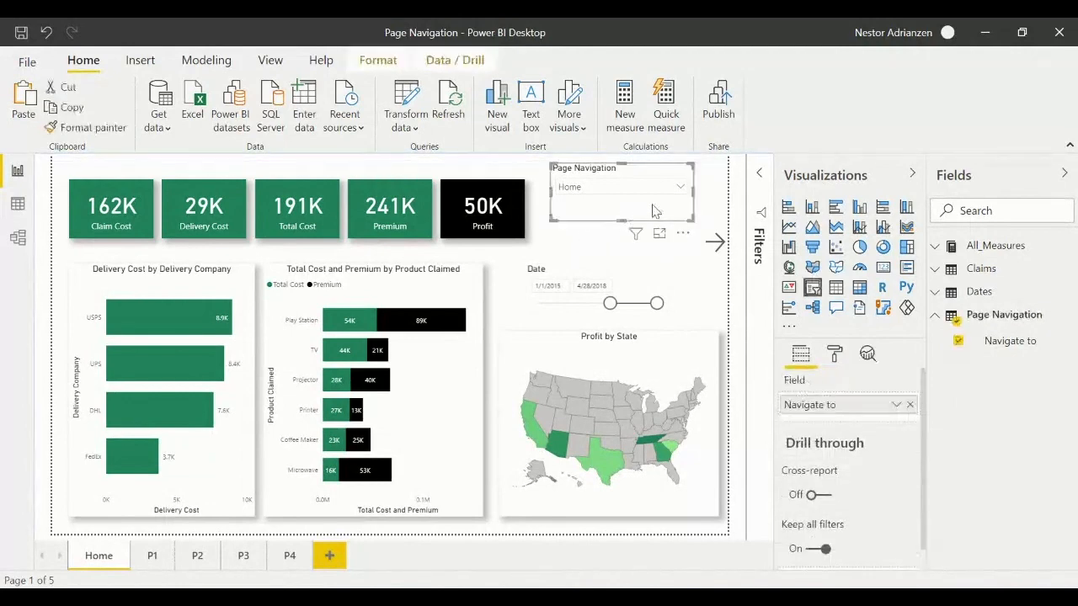
pyautogui.moveTo(693, 193); pyautogui.dragTo(610, 224)
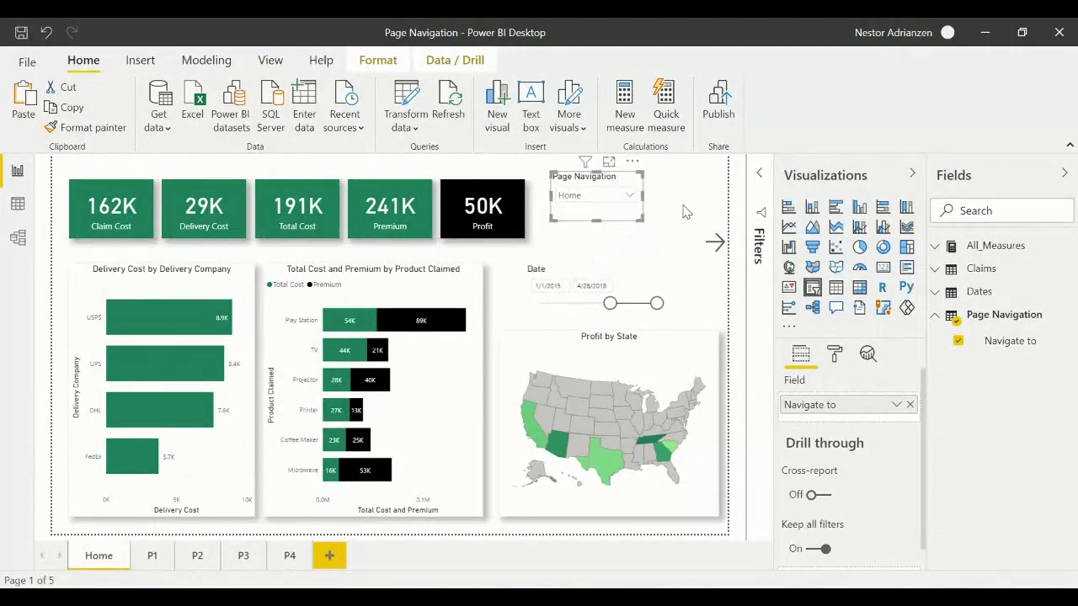
pyautogui.click(687, 212)
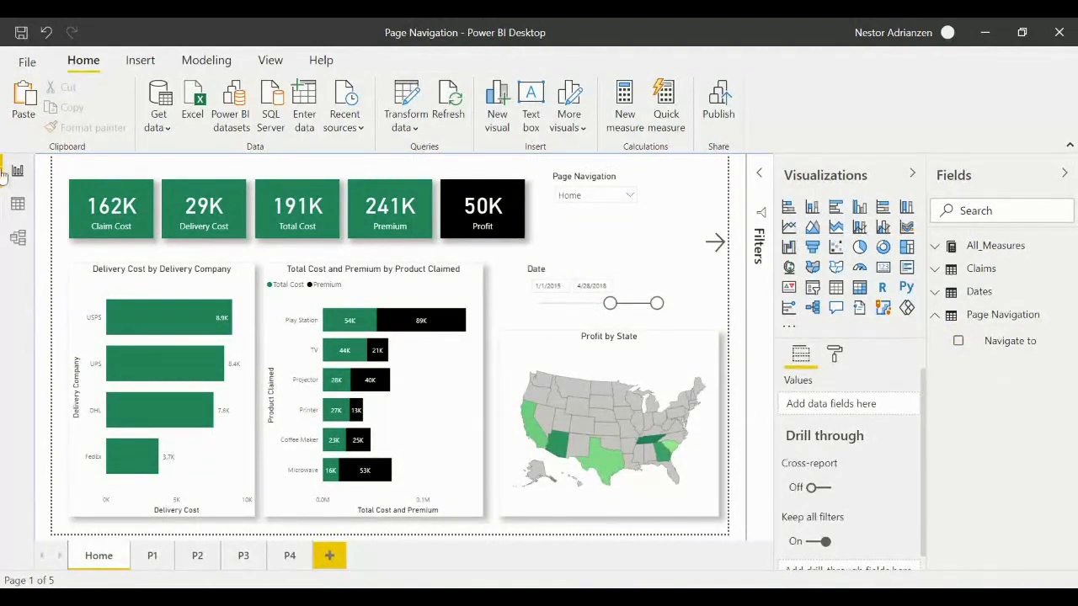
# Insert the image file Go into the Home page
pyautogui.click(140, 60)
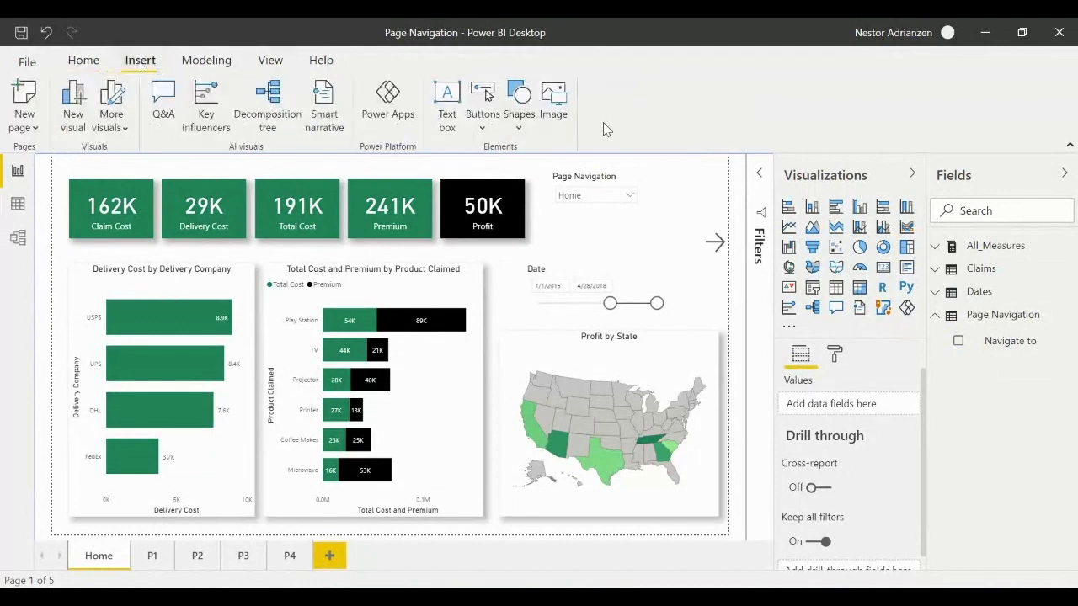
pyautogui.click(556, 110)
pyautogui.click(326, 162)
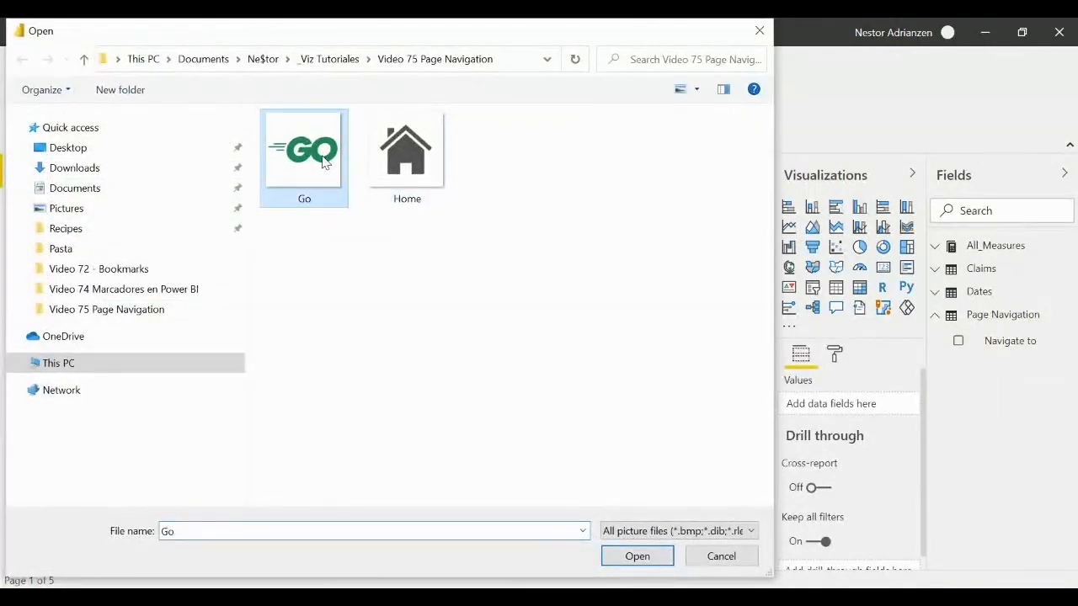
pyautogui.click(638, 556)
# Shrink the Go image to about the slicer's height and place it directly beside the Page Navigation slicer
pyautogui.moveTo(193, 280); pyautogui.dragTo(653, 225)
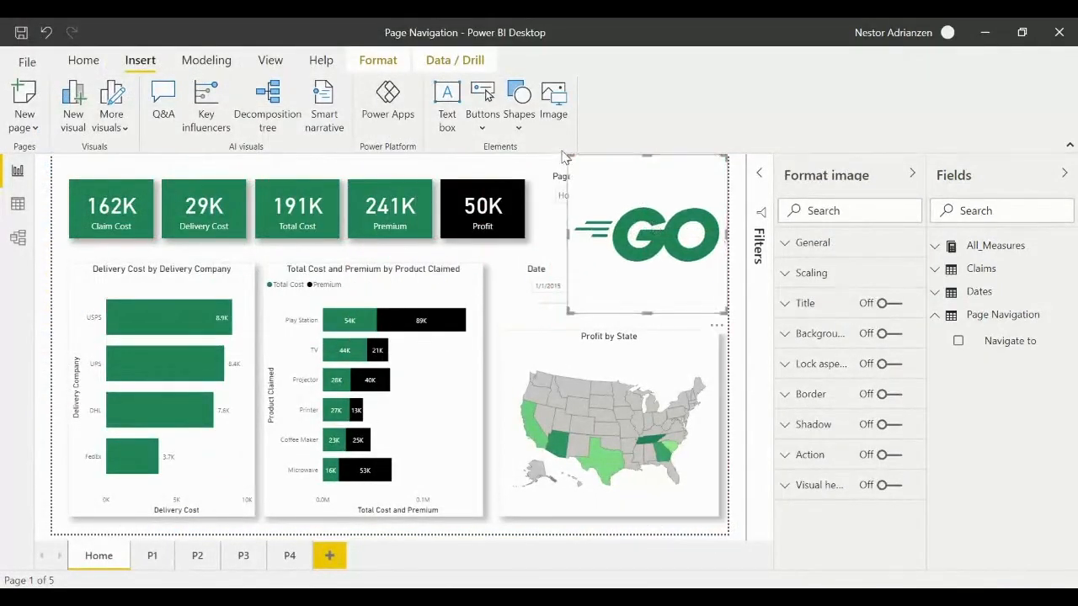
pyautogui.moveTo(568, 157); pyautogui.dragTo(666, 210)
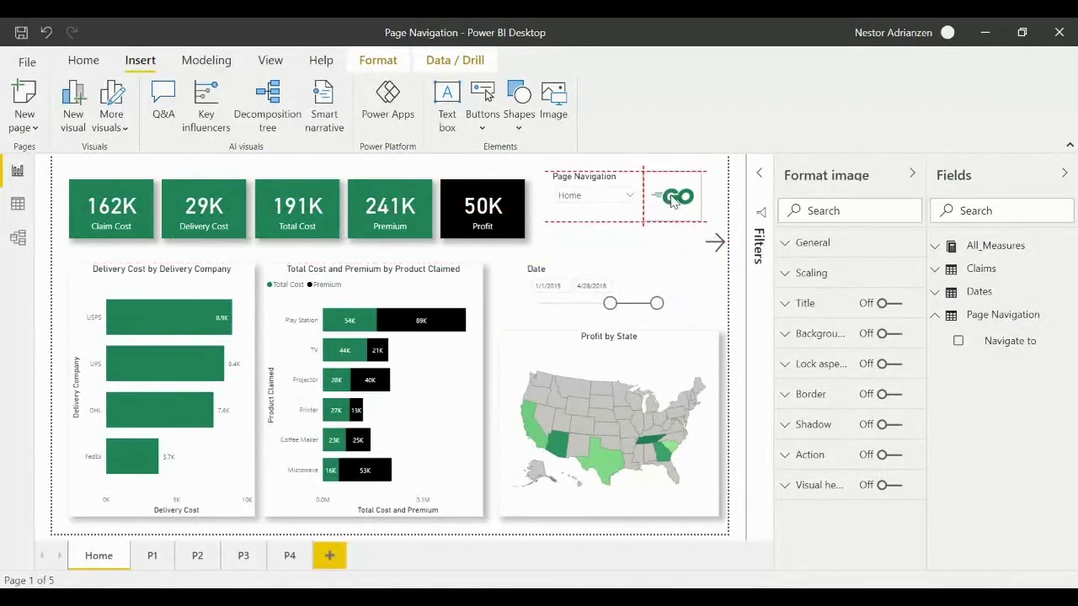
pyautogui.click(615, 233)
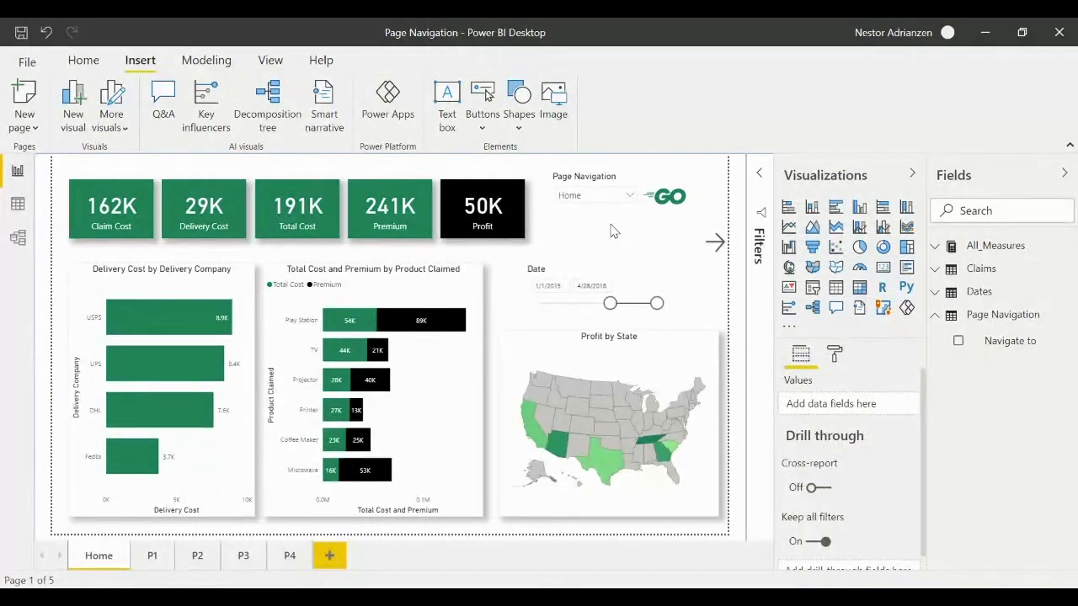
# Enable the Go image's action and set its type to Page navigation
pyautogui.click(681, 210)
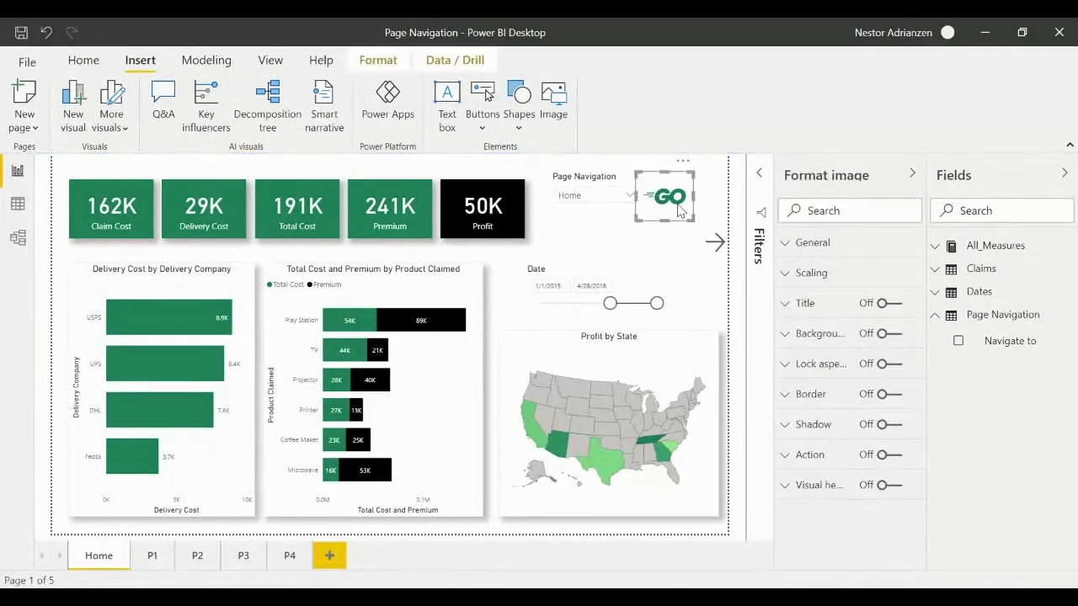
pyautogui.click(882, 456)
pyautogui.scroll(-1, 838, 468)
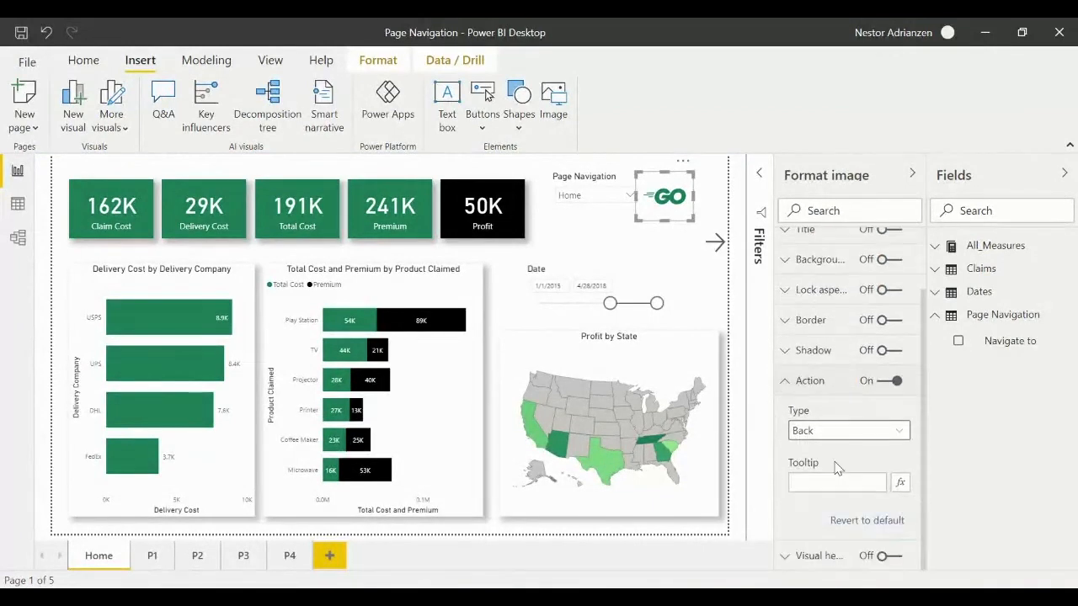
pyautogui.click(880, 434)
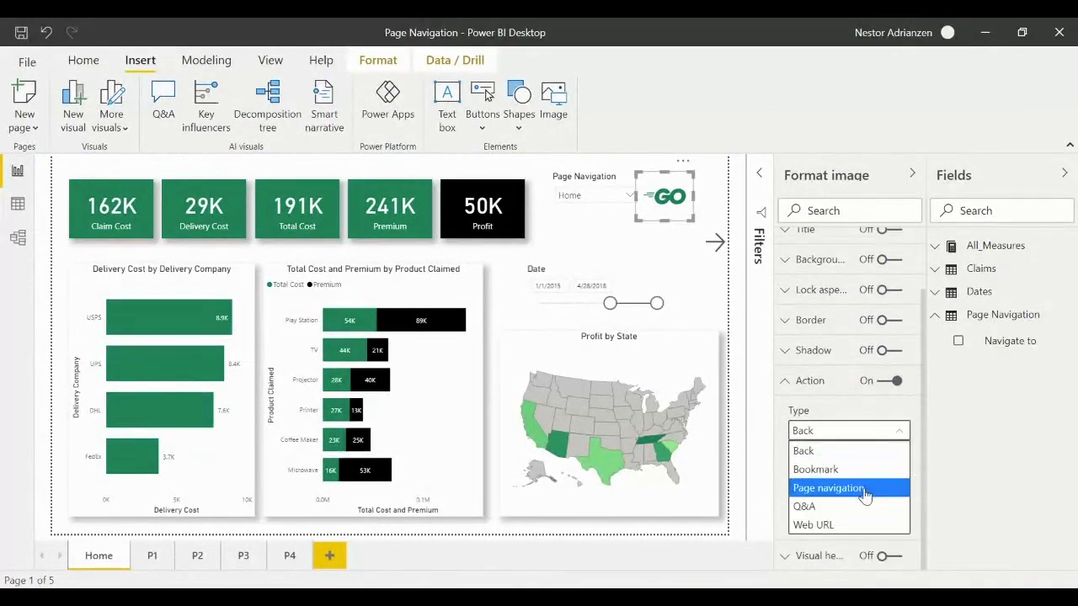
pyautogui.click(865, 492)
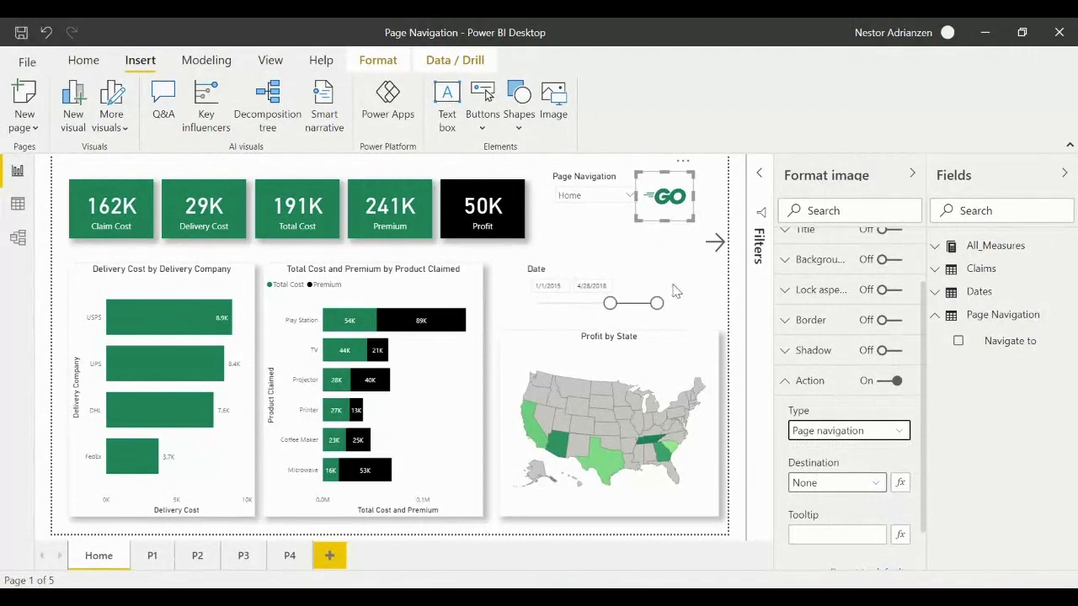
# Set the Go image's destination by field value, based on First Navigate to from the Page Navigation table
pyautogui.click(900, 484)
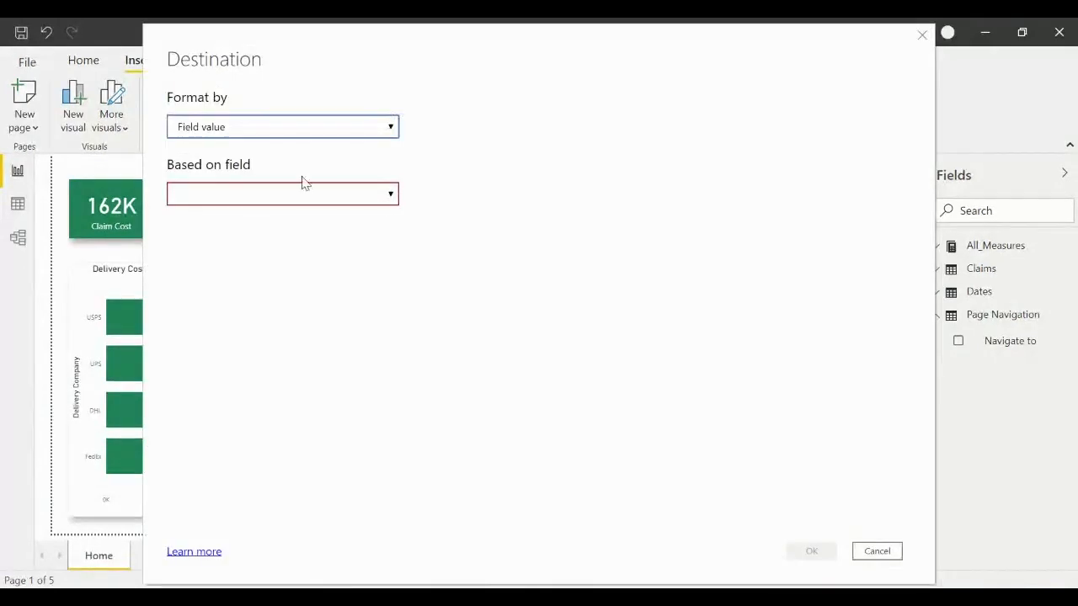
pyautogui.click(390, 195)
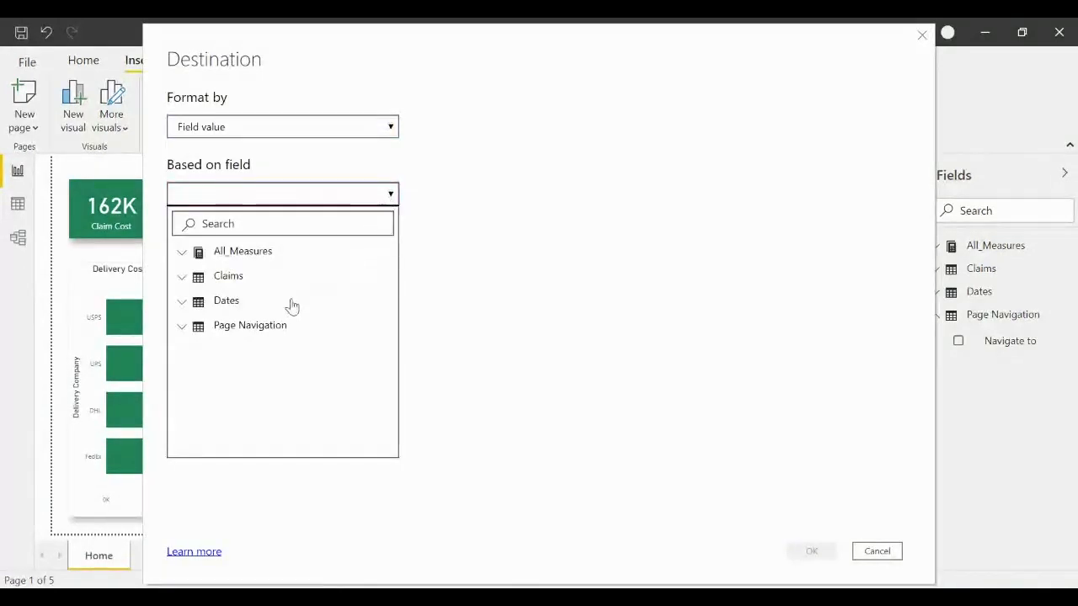
pyautogui.click(197, 328)
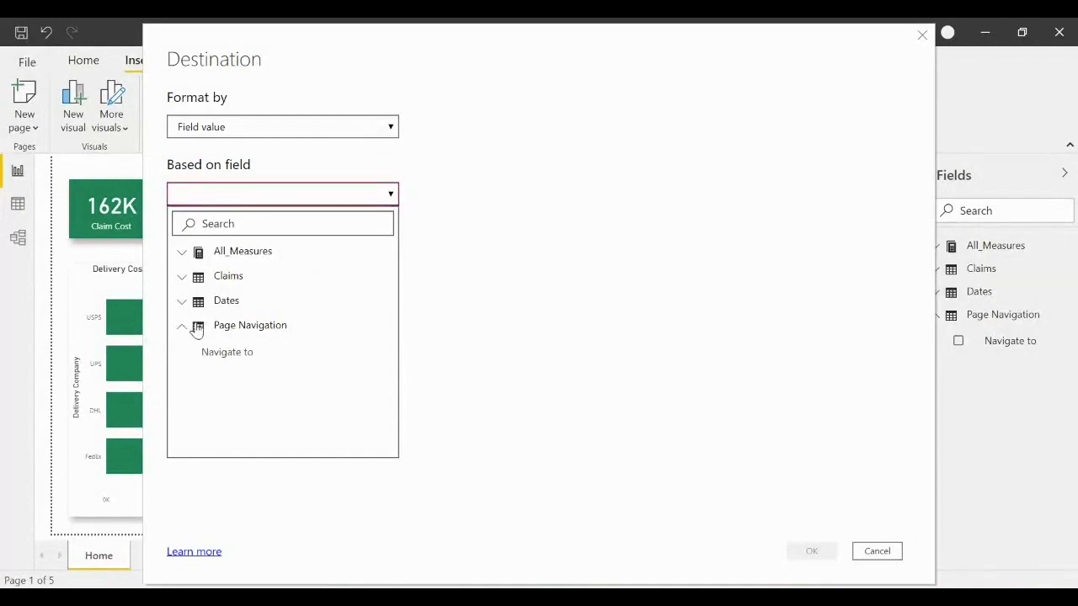
pyautogui.click(239, 353)
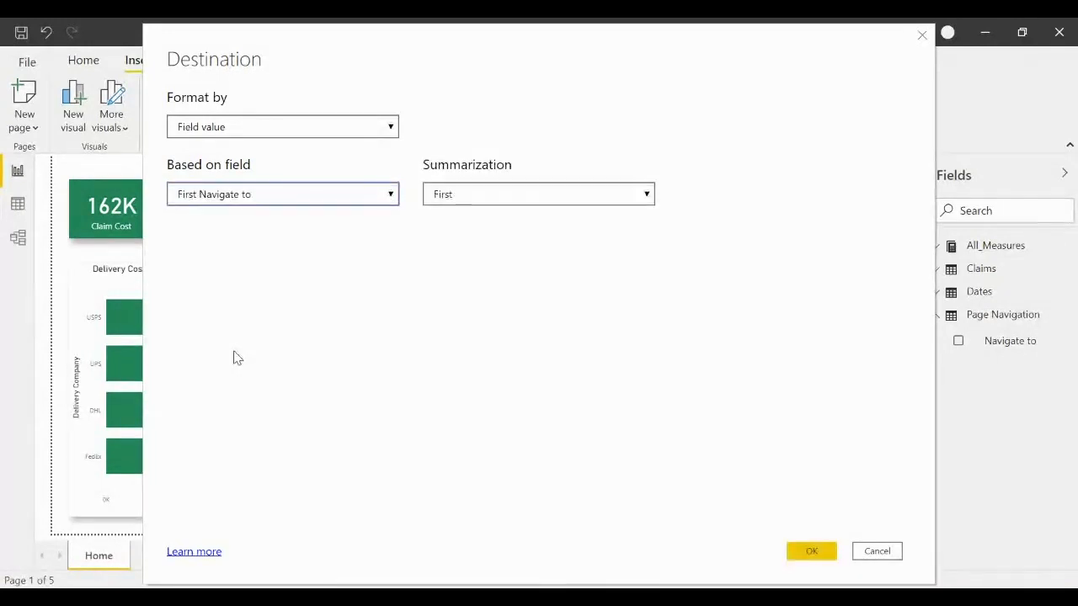
pyautogui.click(813, 550)
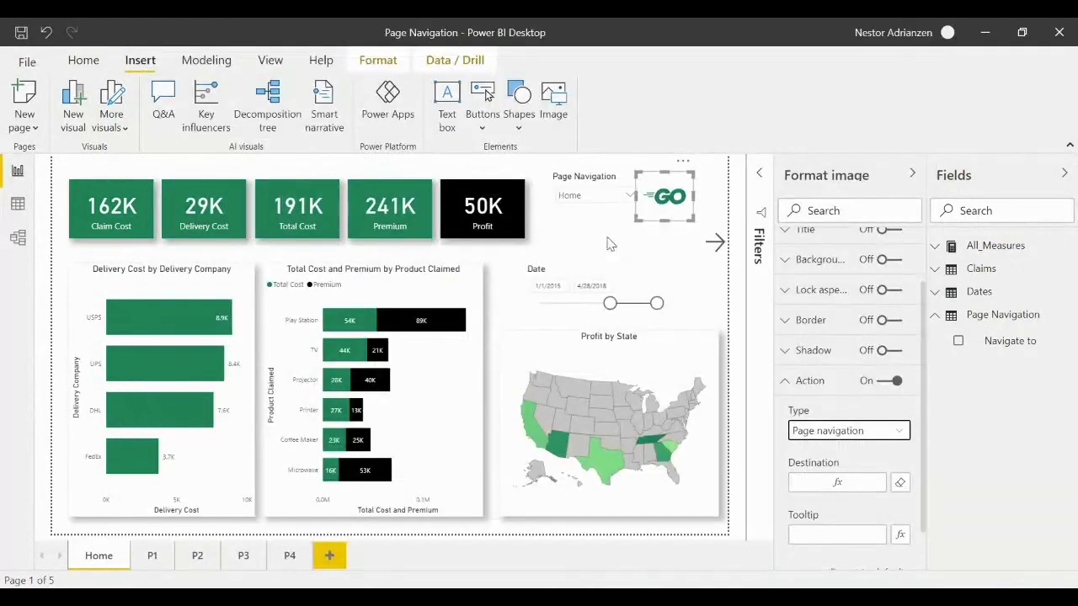
pyautogui.click(610, 244)
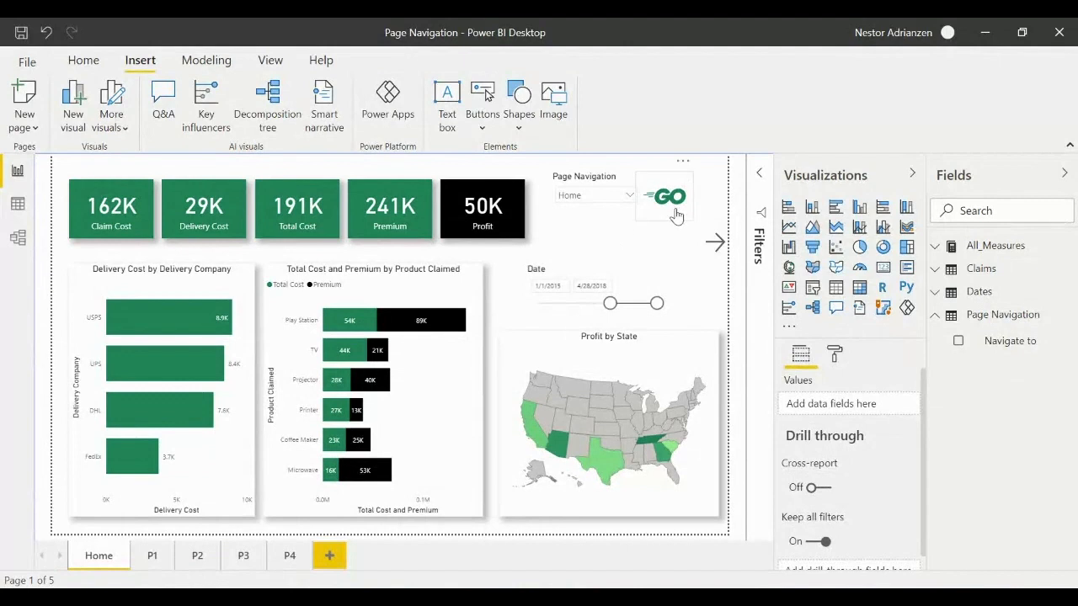
# Test the navigation by choosing P4 in the Page Navigation slicer, following the Go image, and returning through the house image
pyautogui.click(631, 197)
pyautogui.click(566, 258)
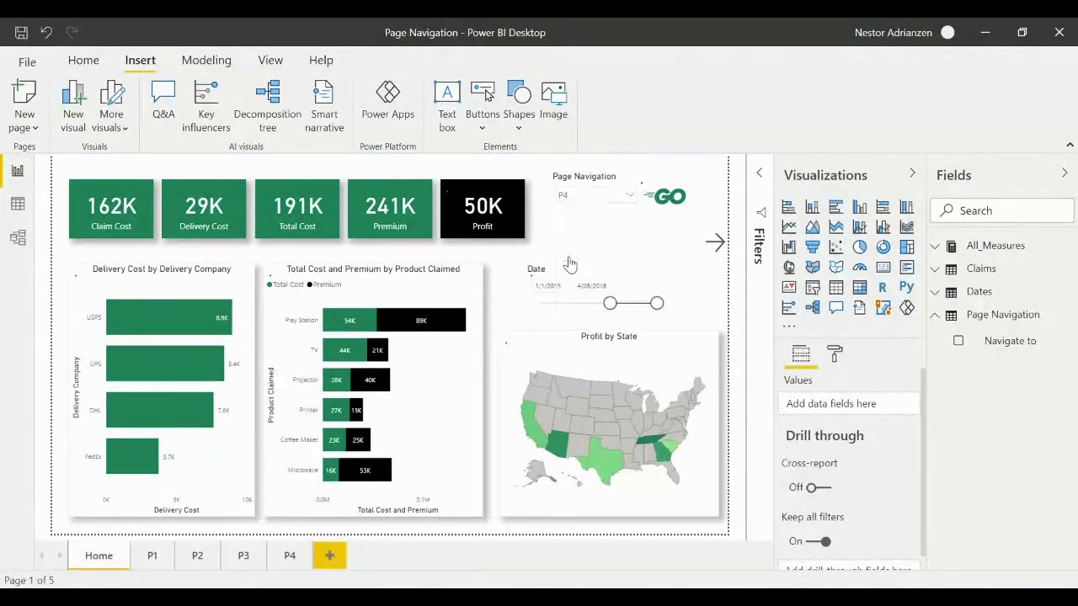
pyautogui.keyDown('ctrl'); pyautogui.click(675, 217); pyautogui.keyUp('ctrl')
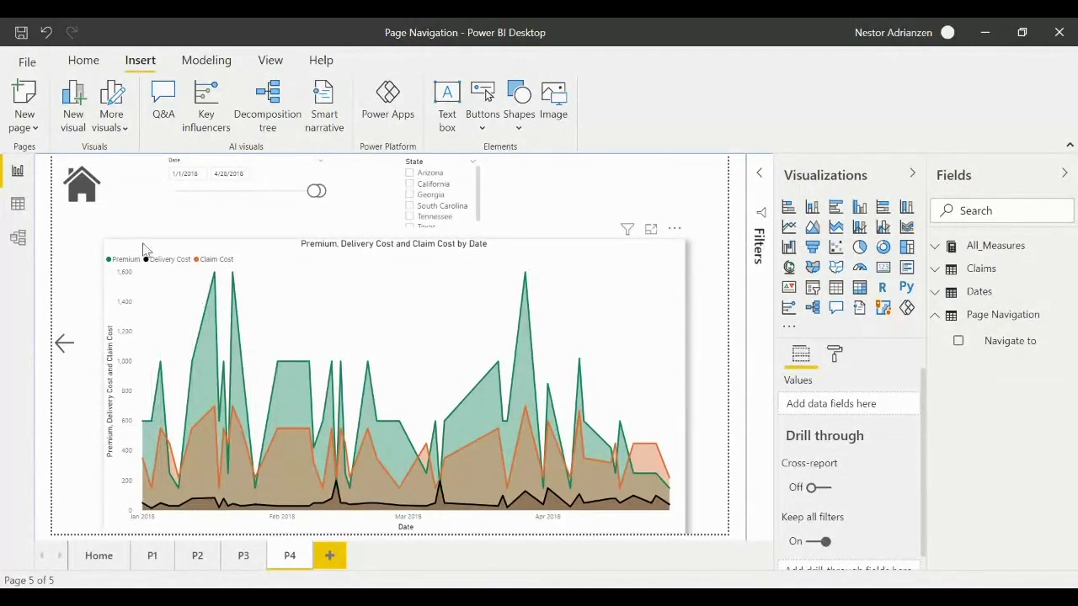
pyautogui.keyDown('ctrl'); pyautogui.click(98, 204); pyautogui.keyUp('ctrl')
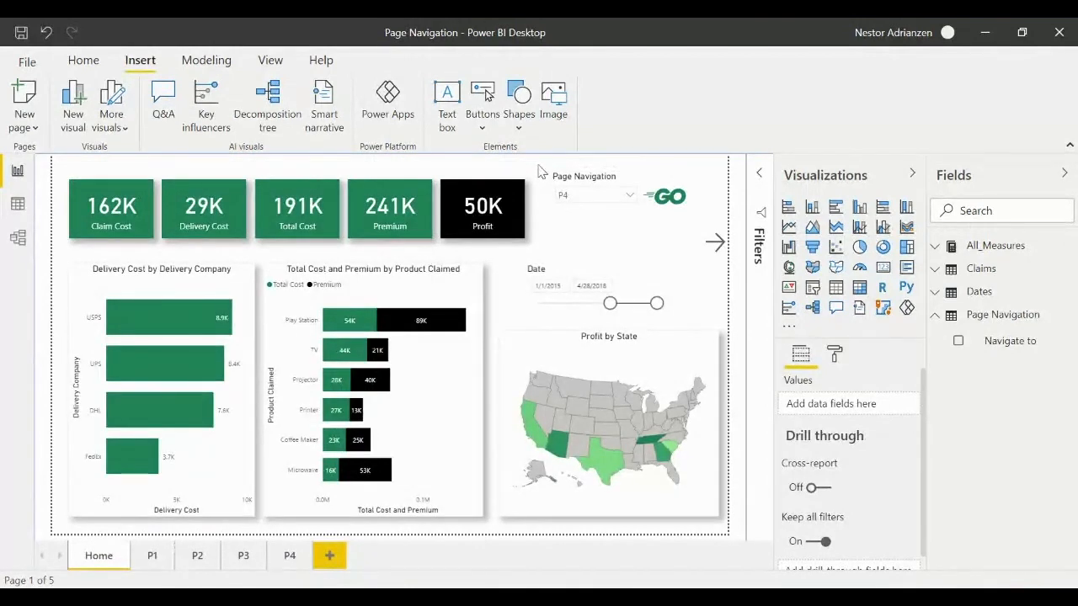
# Copy the Page Navigation slicer and Go image from Home to page P1 without syncing, and move both up clear of the chart
pyautogui.moveTo(540, 164); pyautogui.dragTo(726, 232)
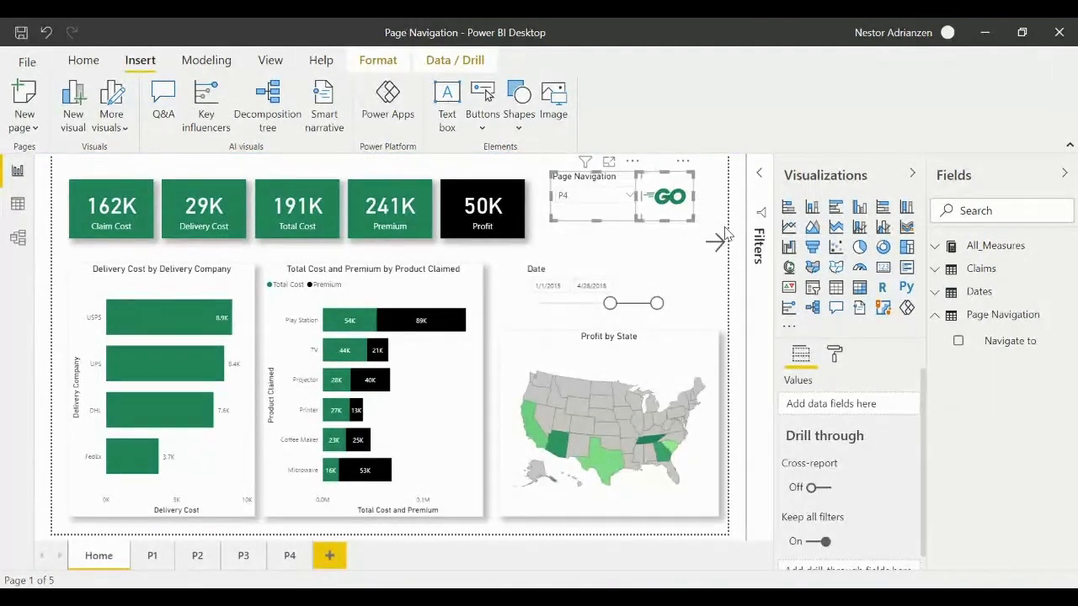
pyautogui.click(154, 559)
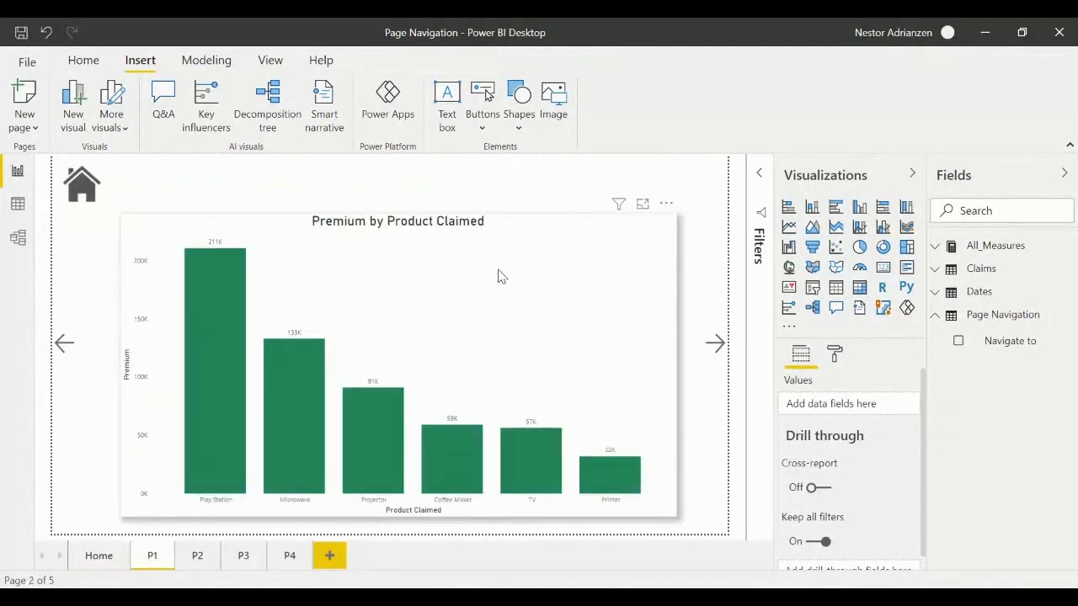
pyautogui.hotkey('ctrl', 'v')
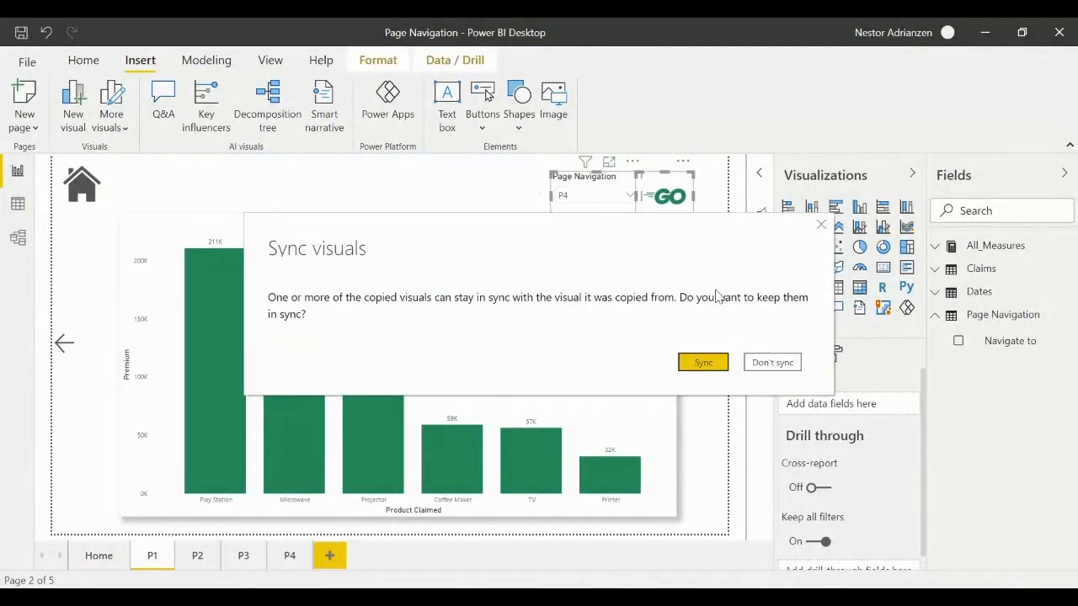
pyautogui.click(769, 361)
pyautogui.click(650, 176)
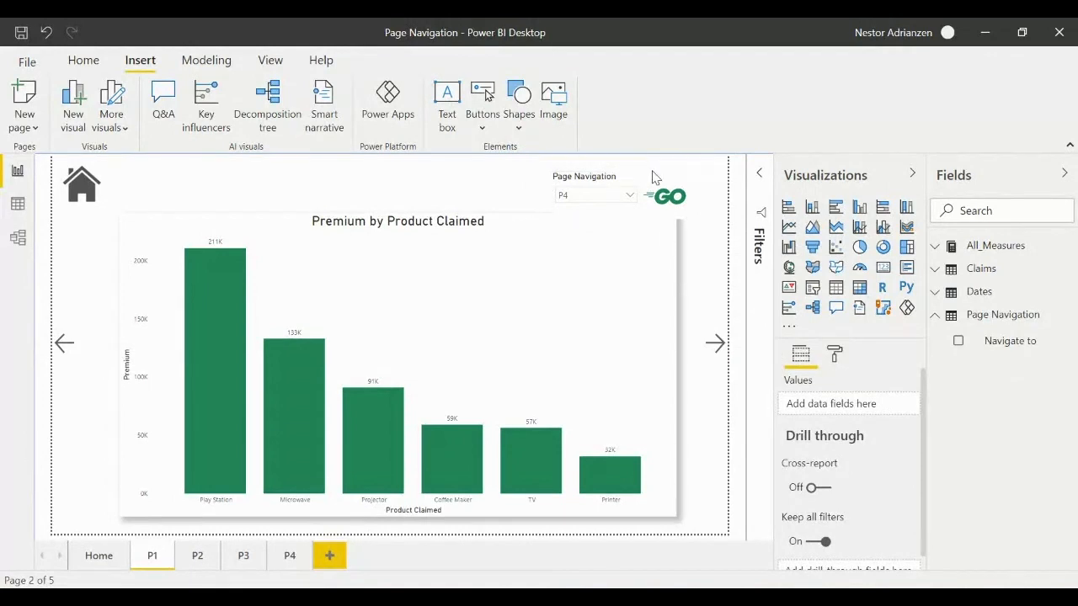
pyautogui.moveTo(637, 189); pyautogui.dragTo(625, 169)
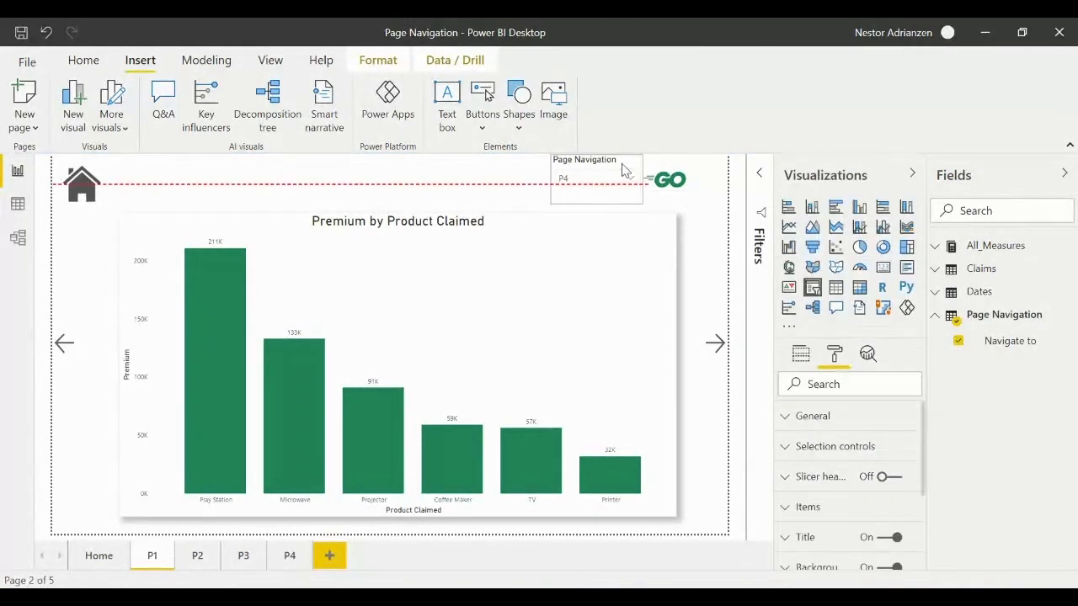
pyautogui.click(712, 211)
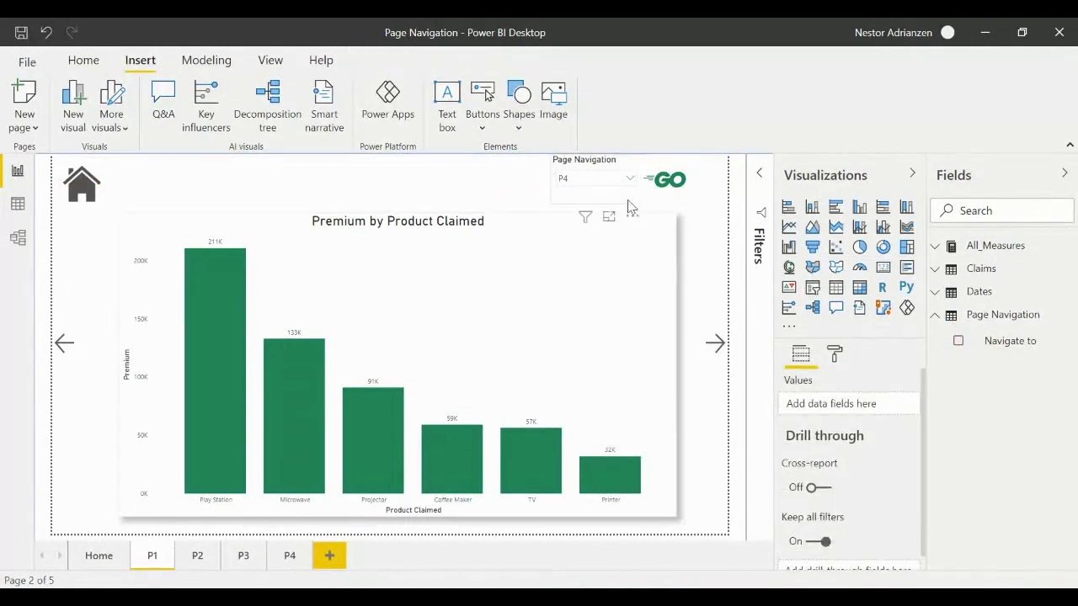
# Paste the slicer and Go image onto page P2 without syncing and move them up to the page's upper edge
pyautogui.click(200, 557)
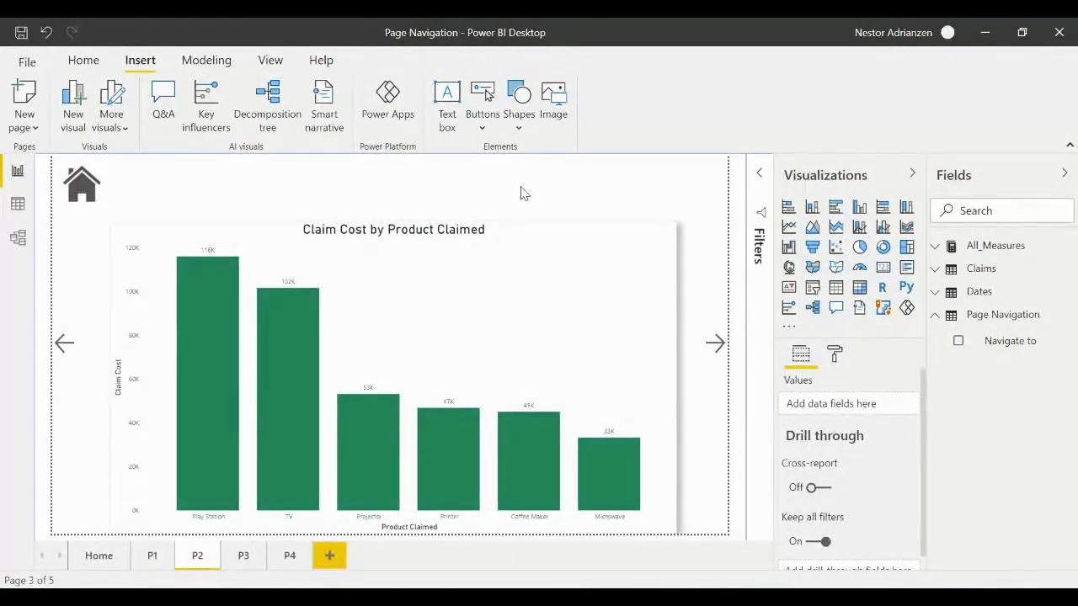
pyautogui.hotkey('ctrl', 'v')
pyautogui.click(768, 362)
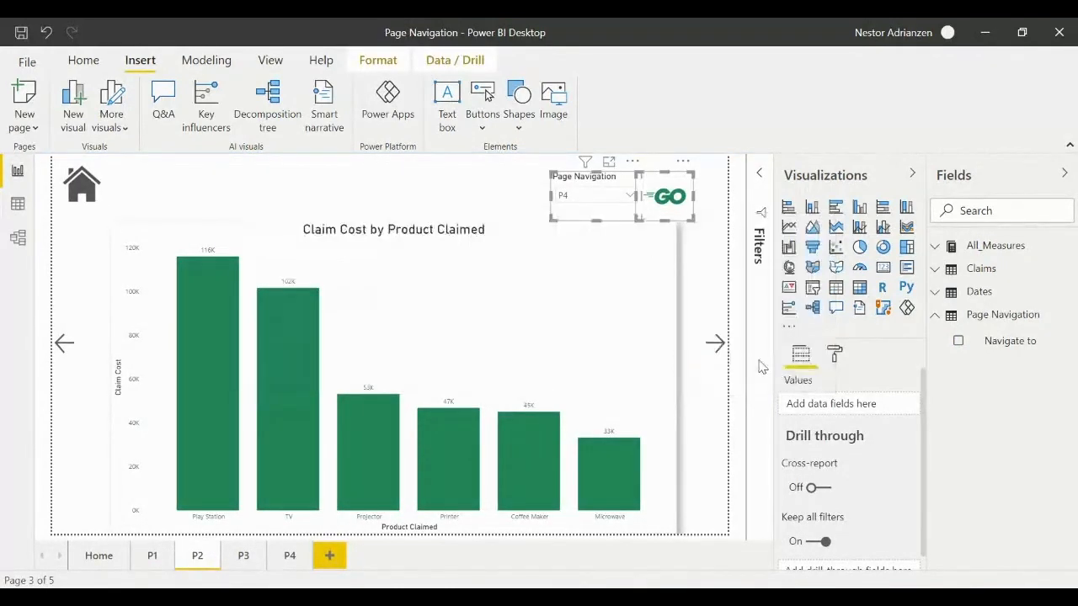
pyautogui.moveTo(632, 172); pyautogui.dragTo(631, 156)
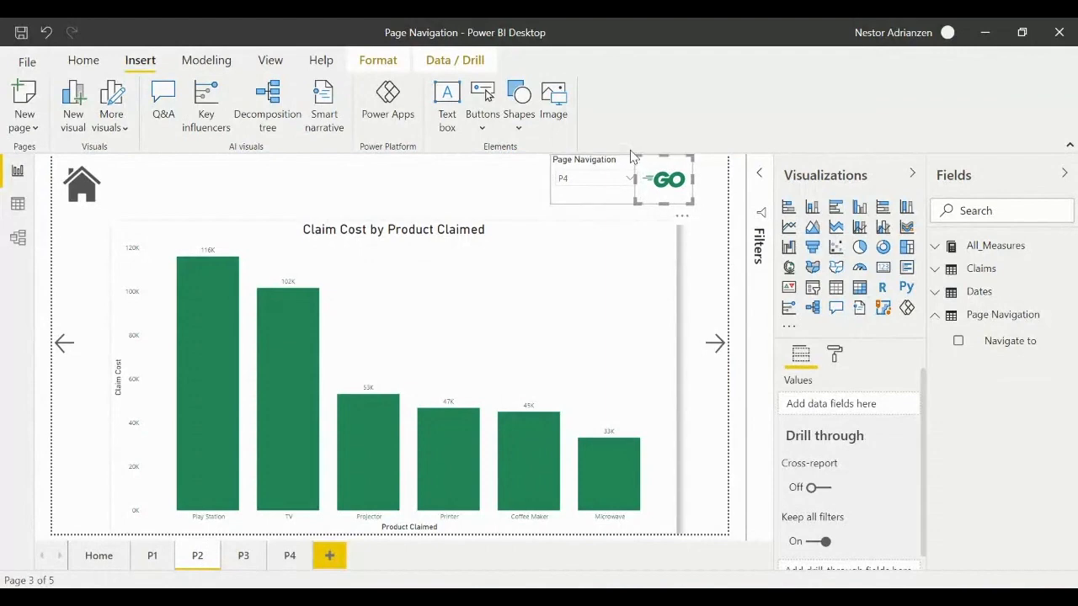
# Paste the slicer and Go image onto page P3 unsynced and raise them clear of the table
pyautogui.click(244, 569)
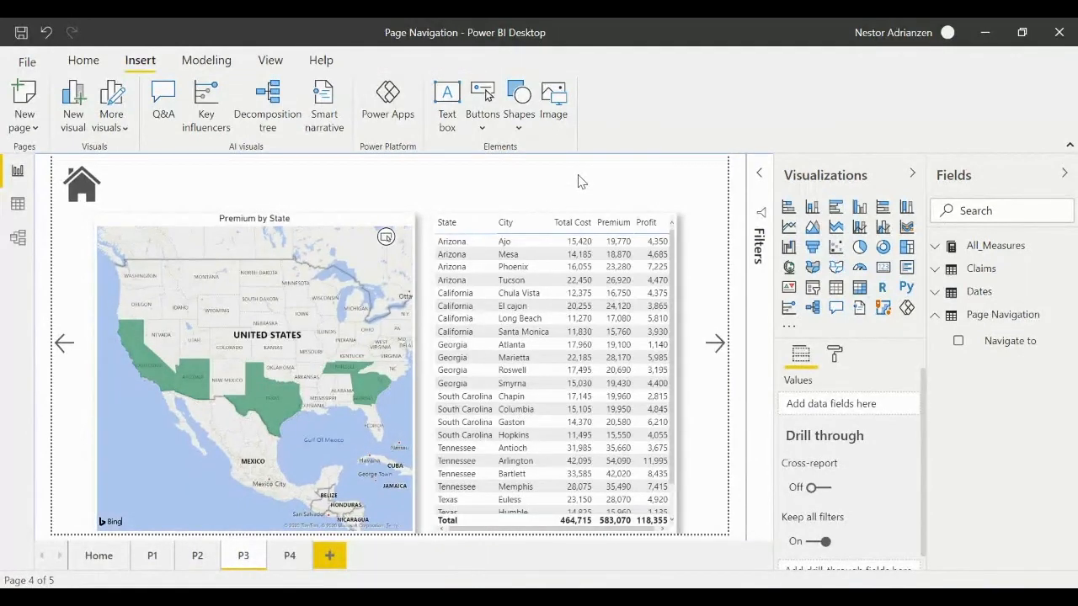
pyautogui.hotkey('ctrl', 'v')
pyautogui.click(764, 363)
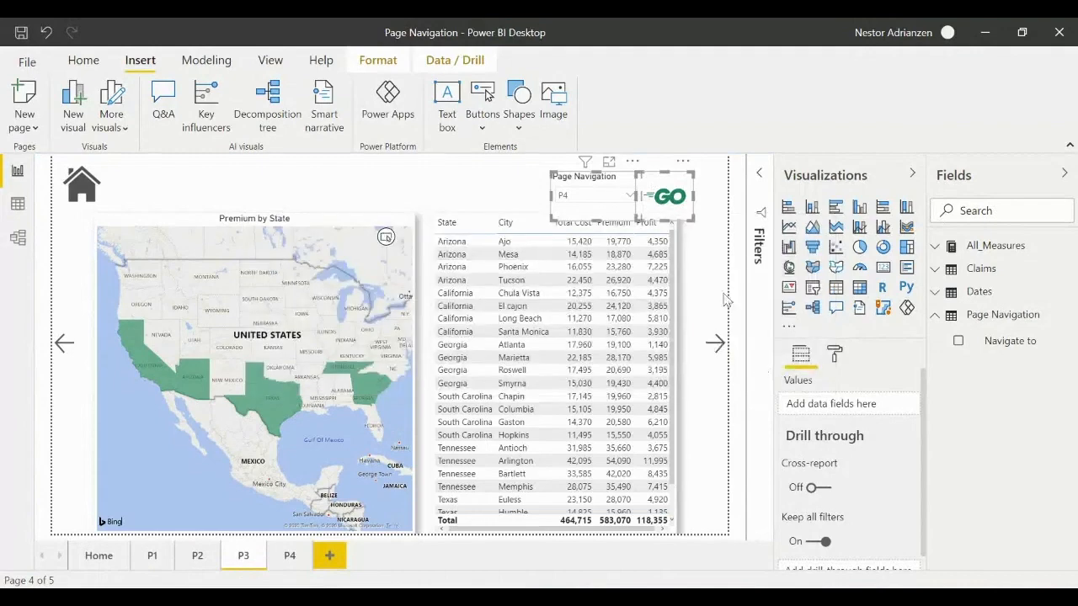
pyautogui.moveTo(633, 172); pyautogui.dragTo(634, 160)
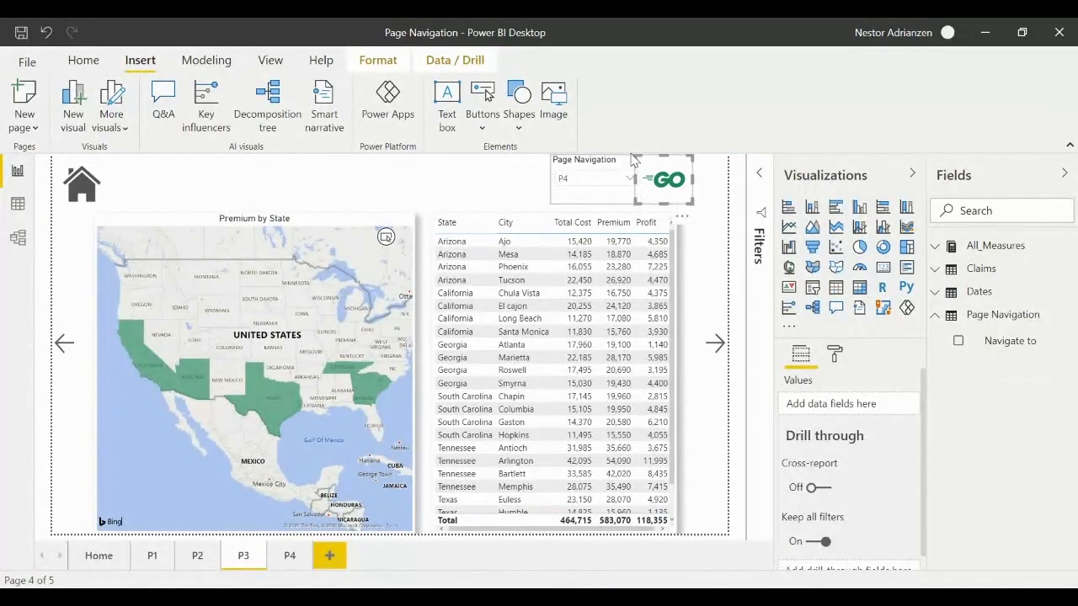
# Paste the slicer and Go image onto page P4 without syncing and move both up to the page's upper edge
pyautogui.click(288, 556)
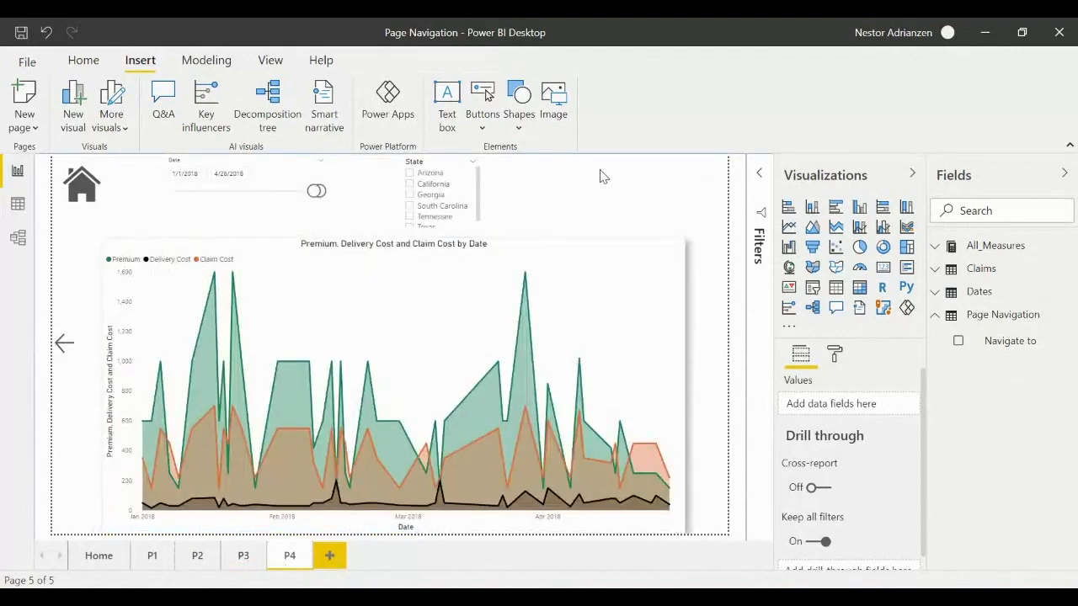
pyautogui.hotkey('ctrl', 'v')
pyautogui.click(766, 362)
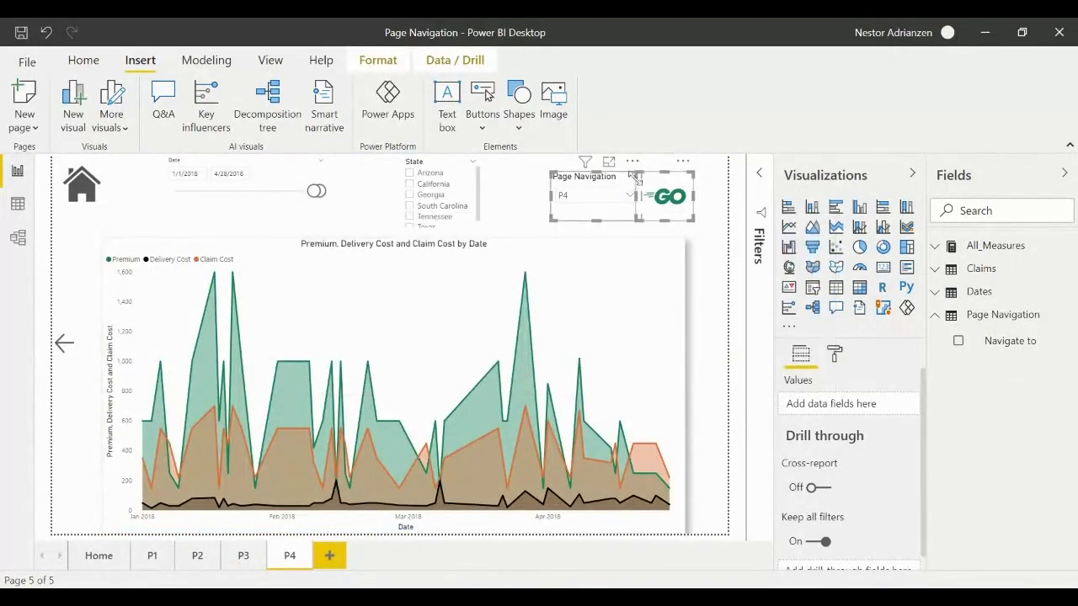
pyautogui.moveTo(632, 174); pyautogui.dragTo(632, 158)
pyautogui.click(666, 187)
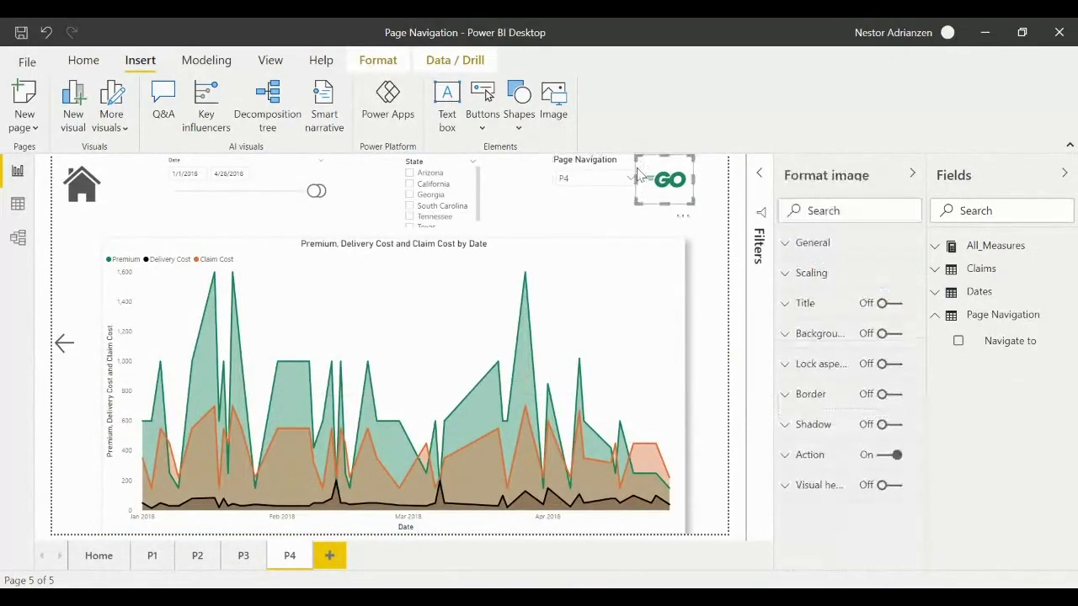
pyautogui.click(709, 229)
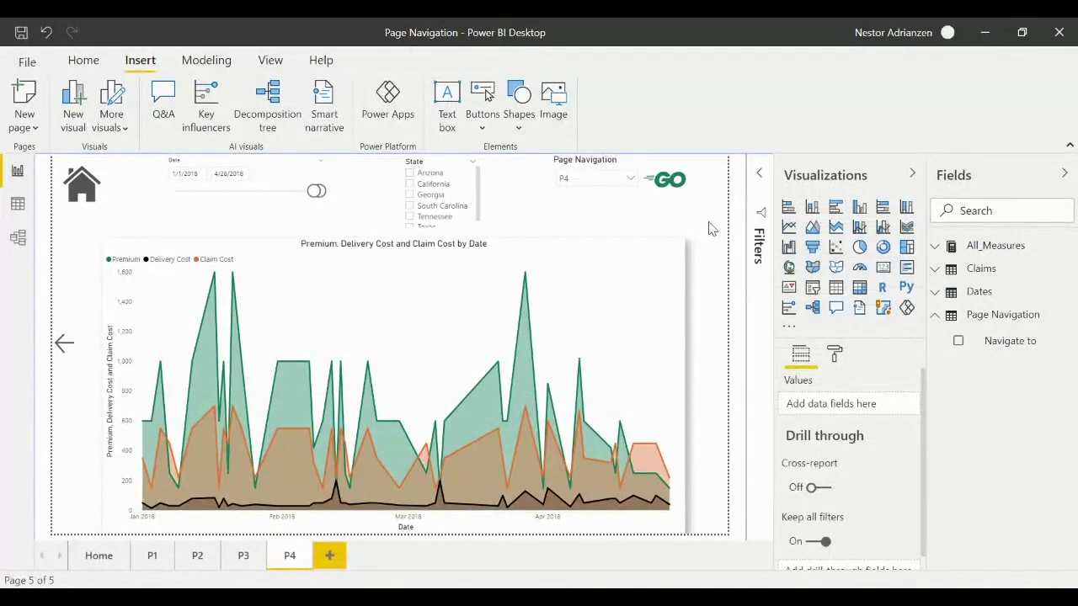
# Test page P4's navigation by choosing Home in its Page Navigation slicer and following the Go image
pyautogui.click(630, 178)
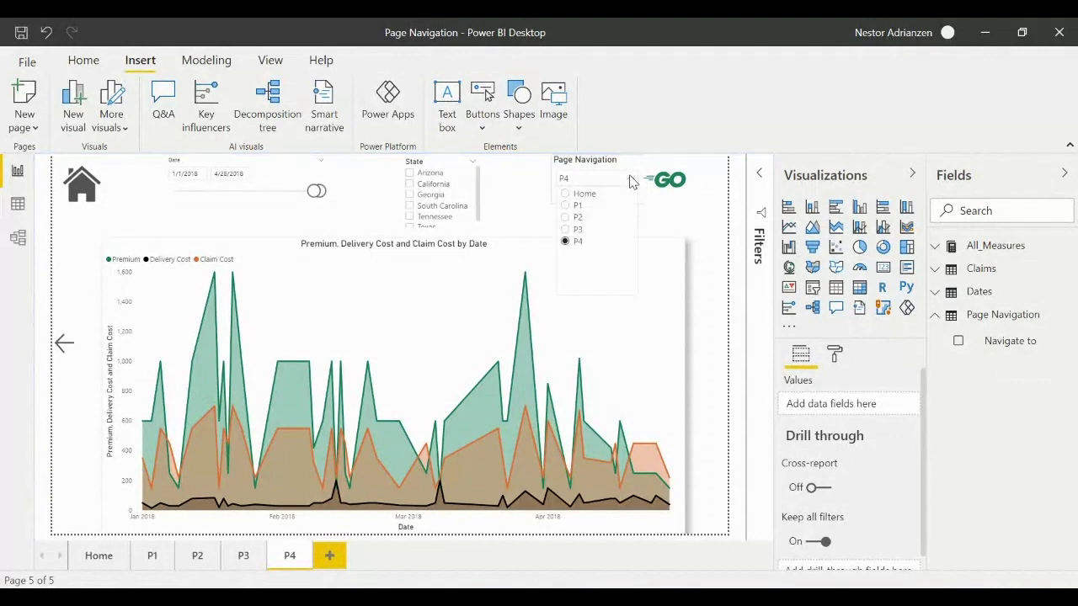
pyautogui.click(593, 195)
pyautogui.keyDown('ctrl'); pyautogui.click(677, 200); pyautogui.keyUp('ctrl')
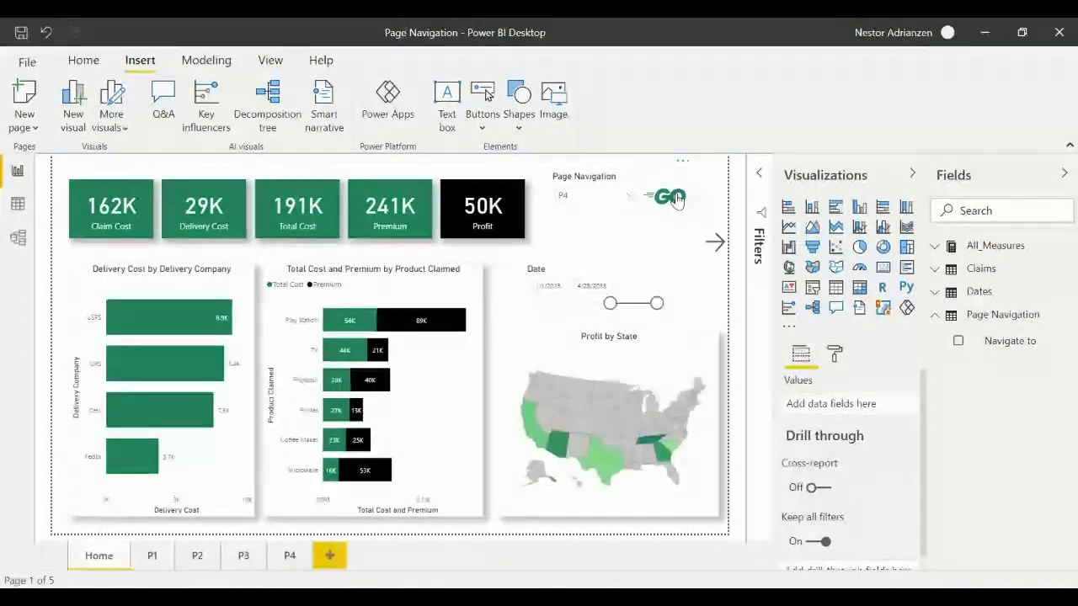